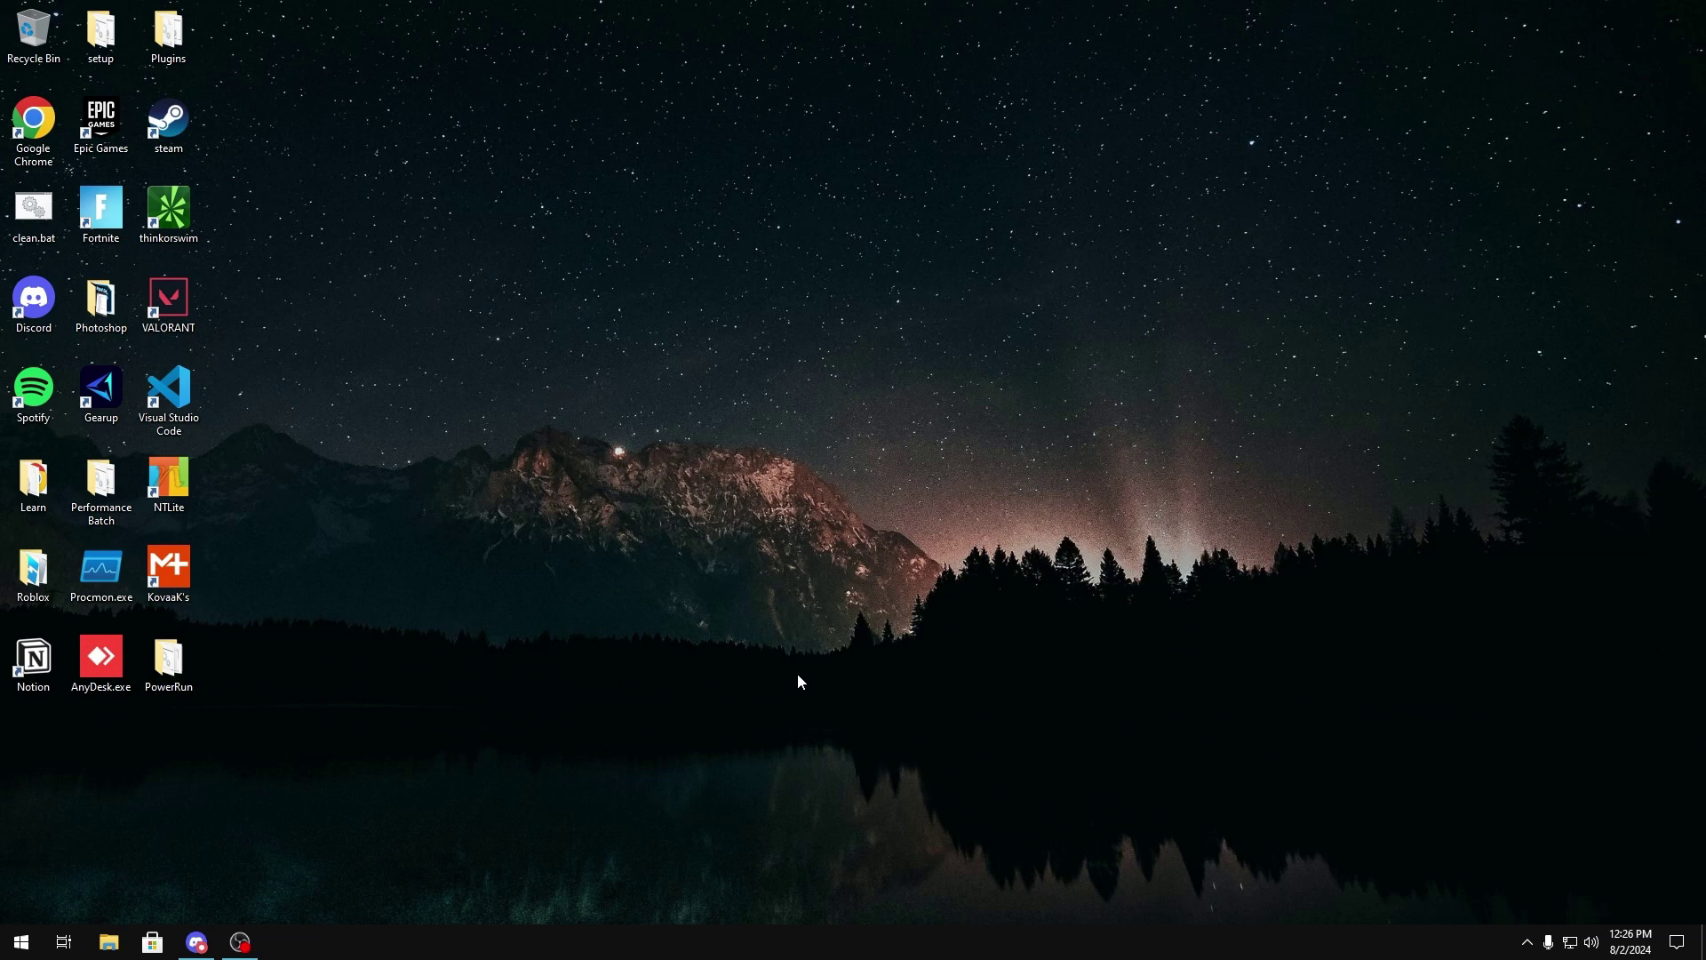
- Run Get-NetIPInterface in an admin PowerShell, showing Ethernet at metric 20 and loopback at 75
{"action": "right_click", "coordinate": [21, 942]}
{"action": "left_click", "coordinate": [62, 815]}
{"action": "right_click", "coordinate": [10, 944], "text": "shift"}
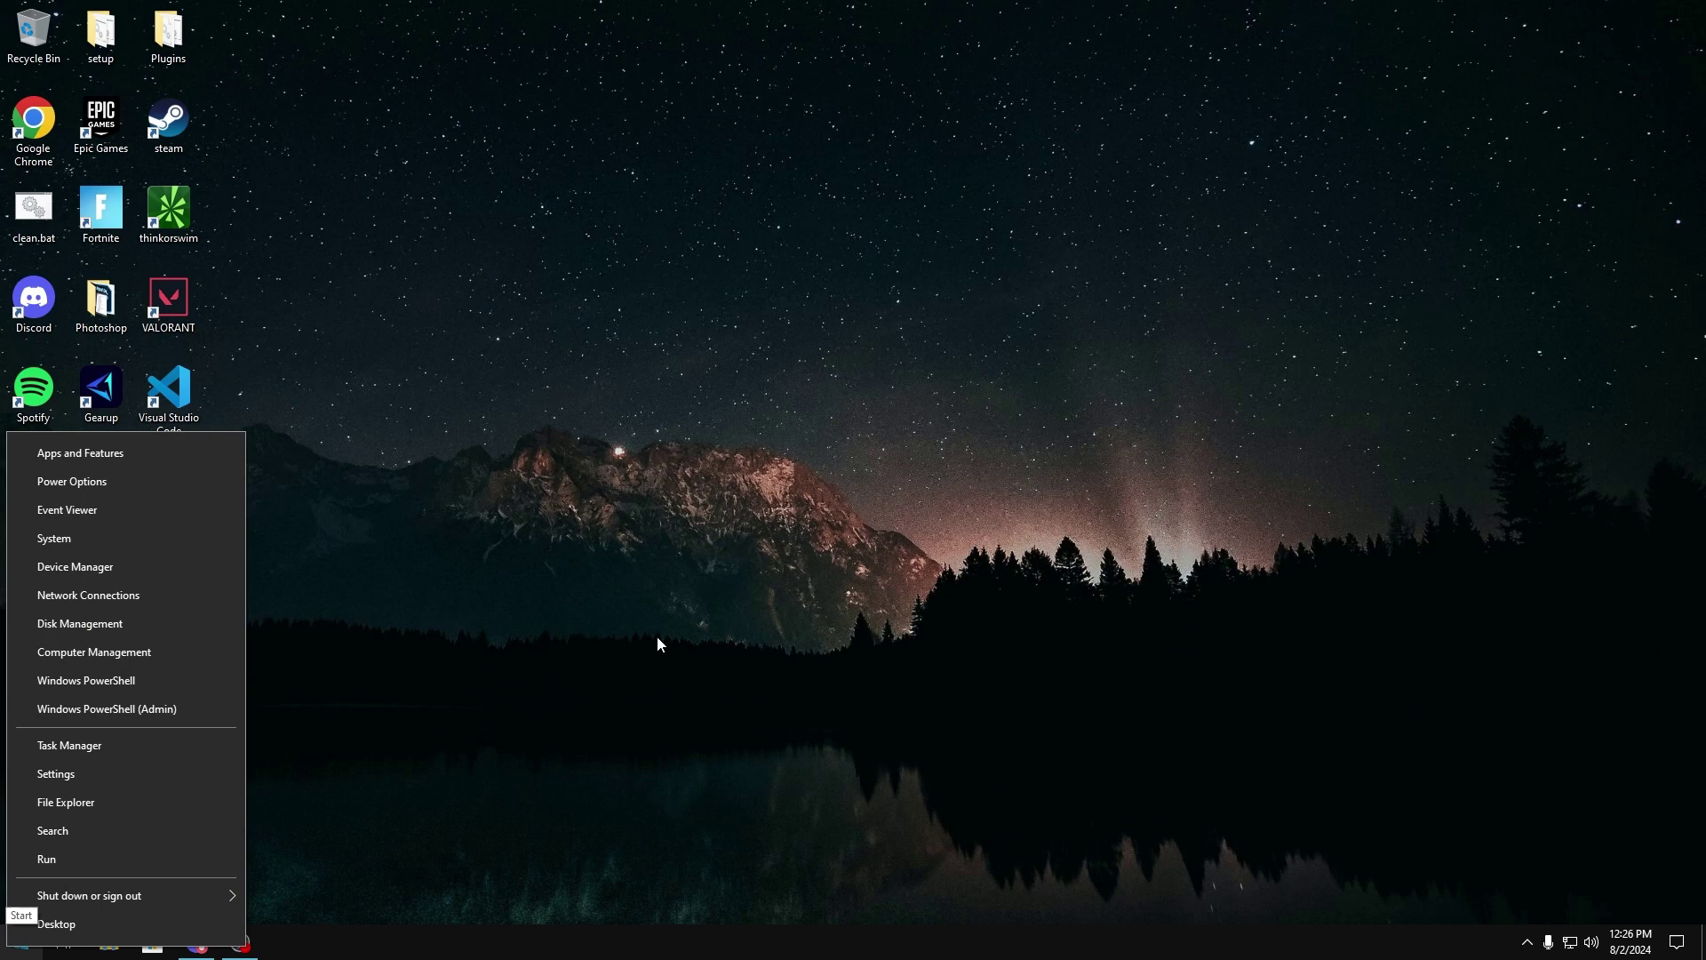
{"action": "left_click", "coordinate": [125, 710]}
{"action": "type", "text": "Get-NetIPInterface"}
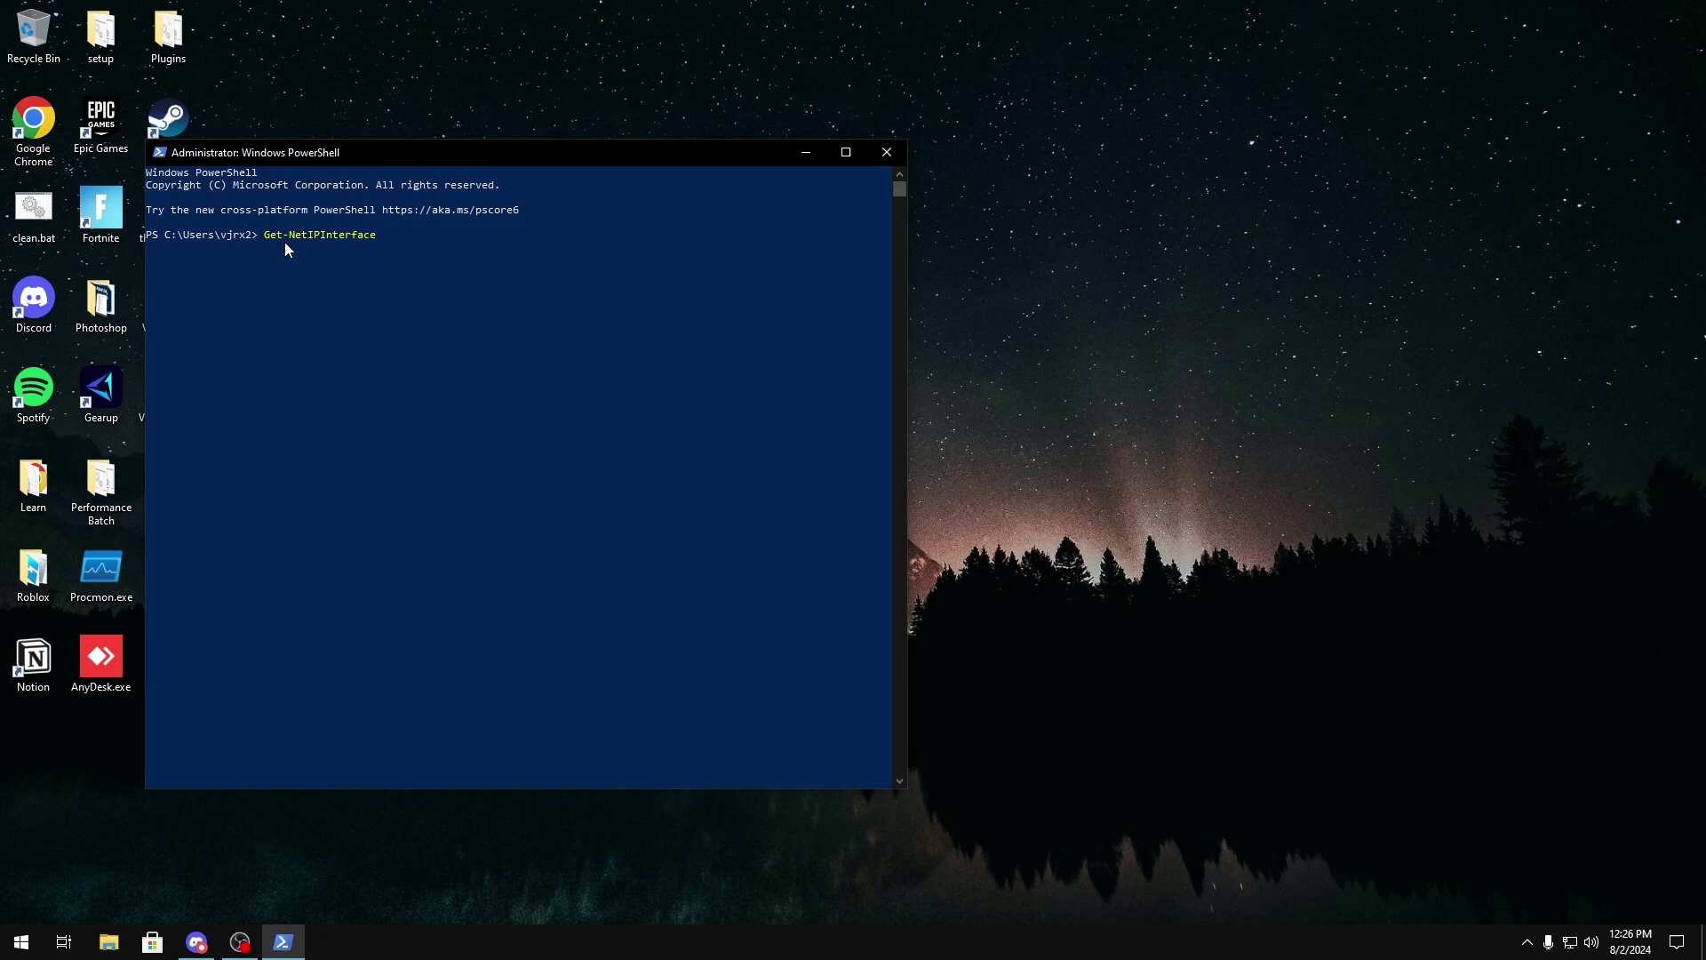
{"action": "key", "text": "Return"}
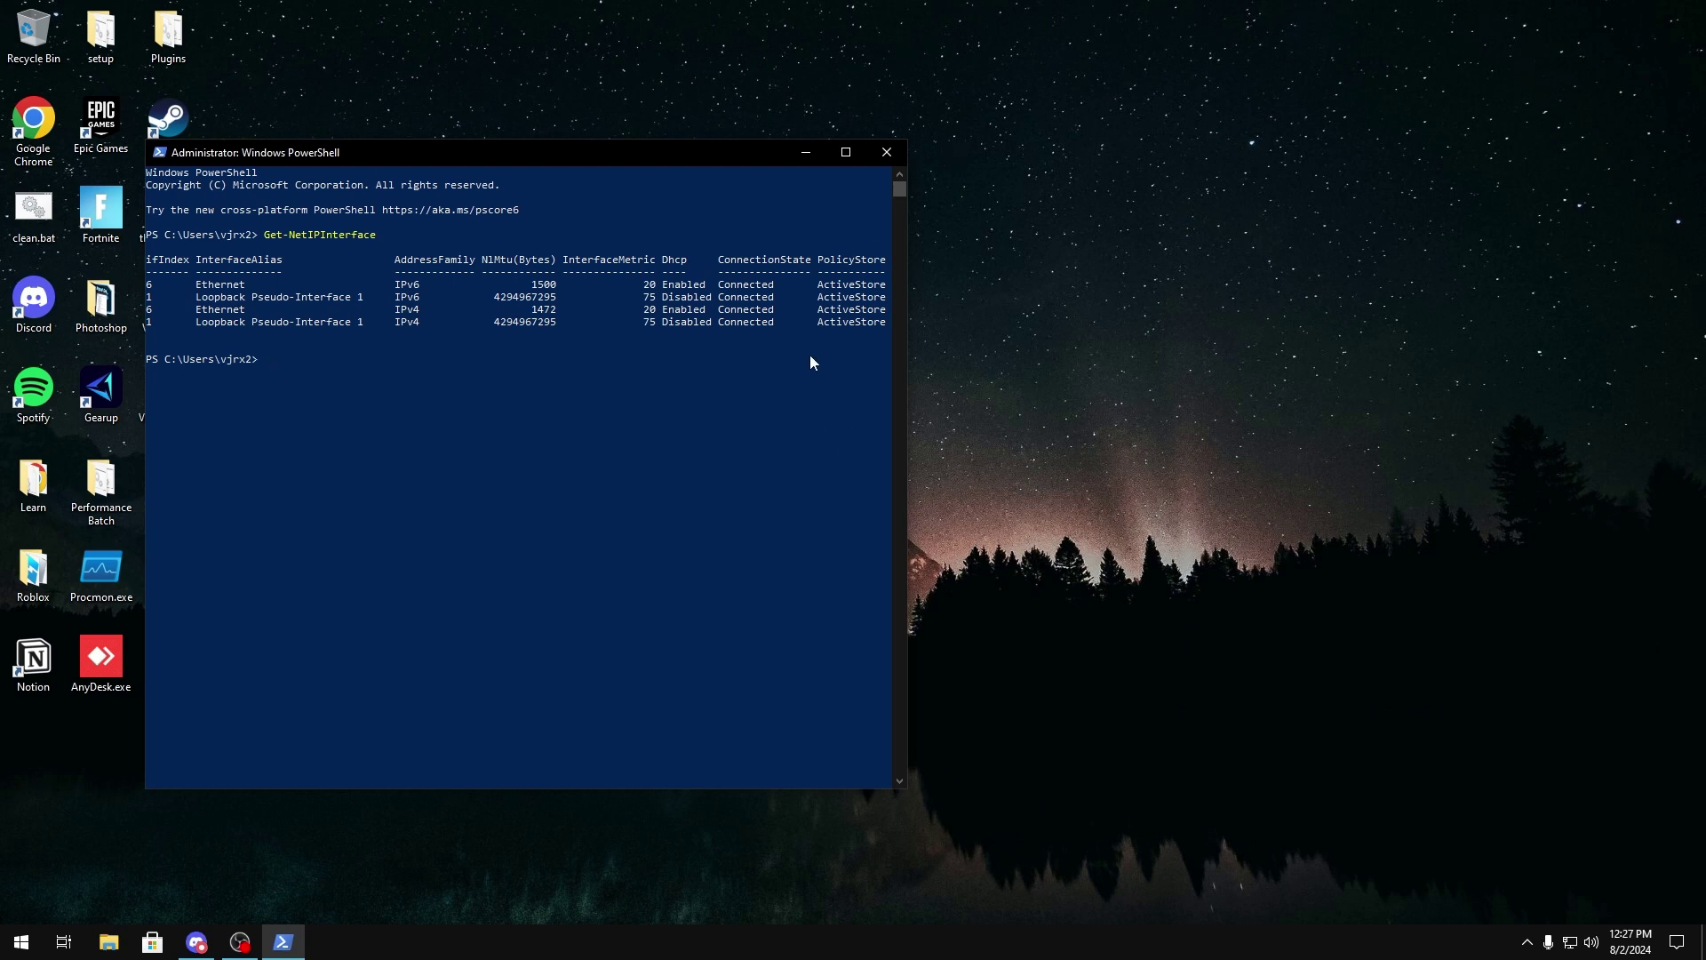
- Open the Ethernet adapter's properties and turn off IPv6
{"action": "left_click", "coordinate": [887, 151]}
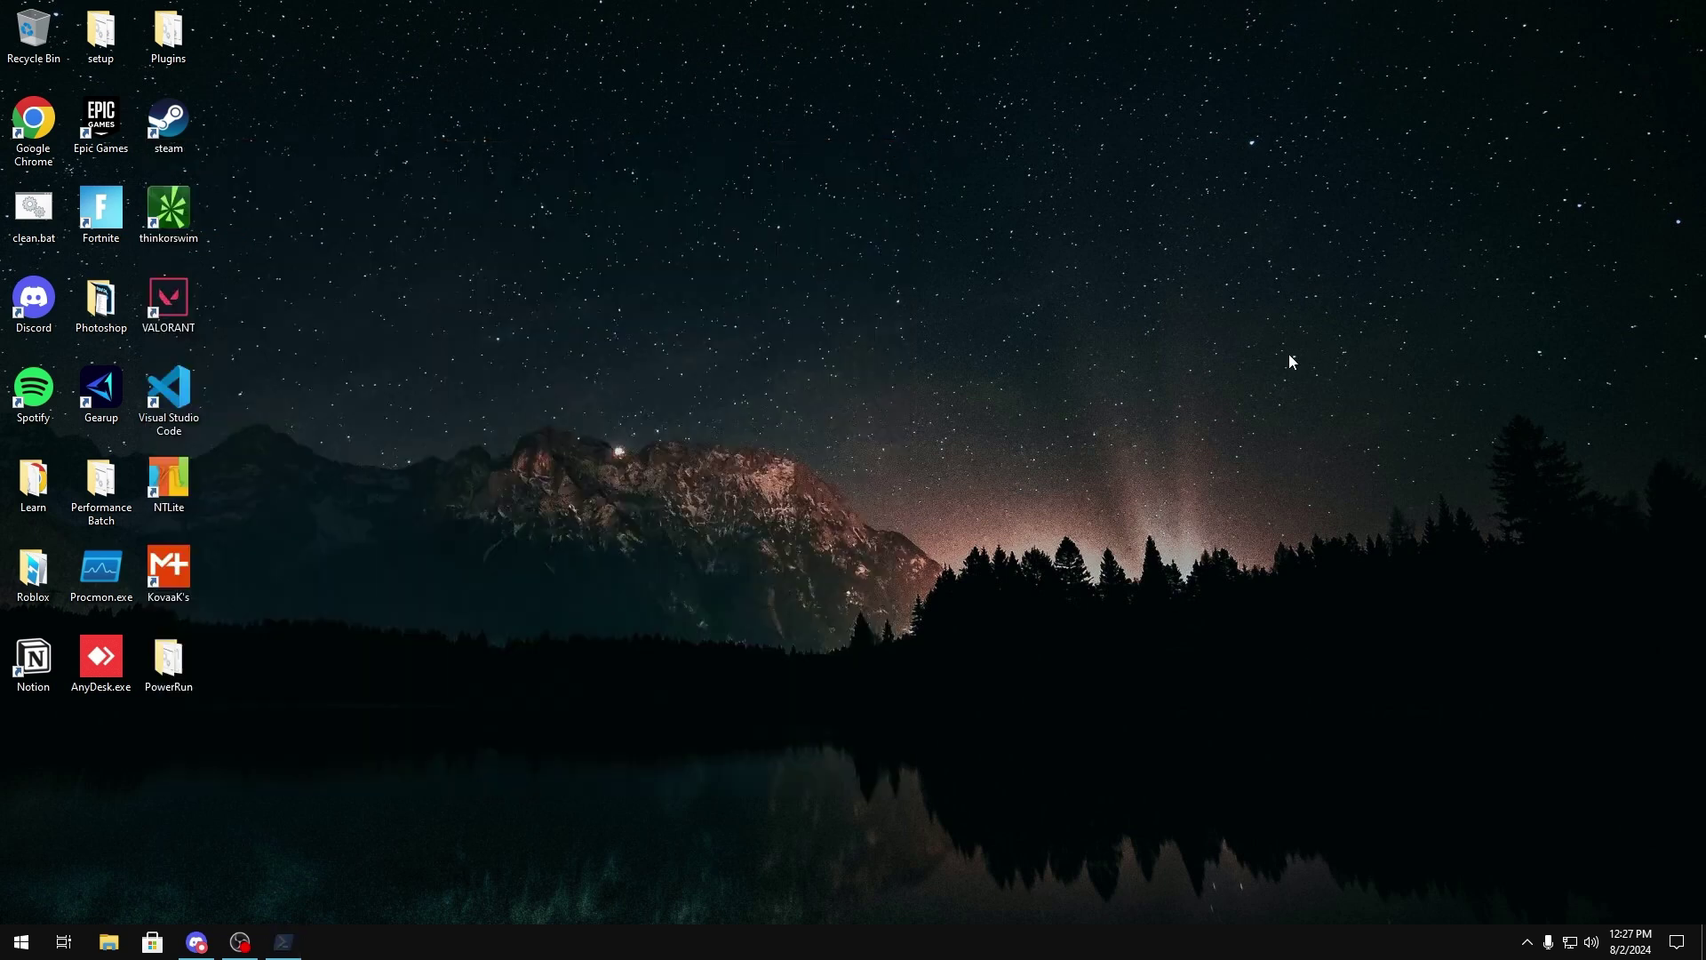
{"action": "right_click", "coordinate": [1571, 947]}
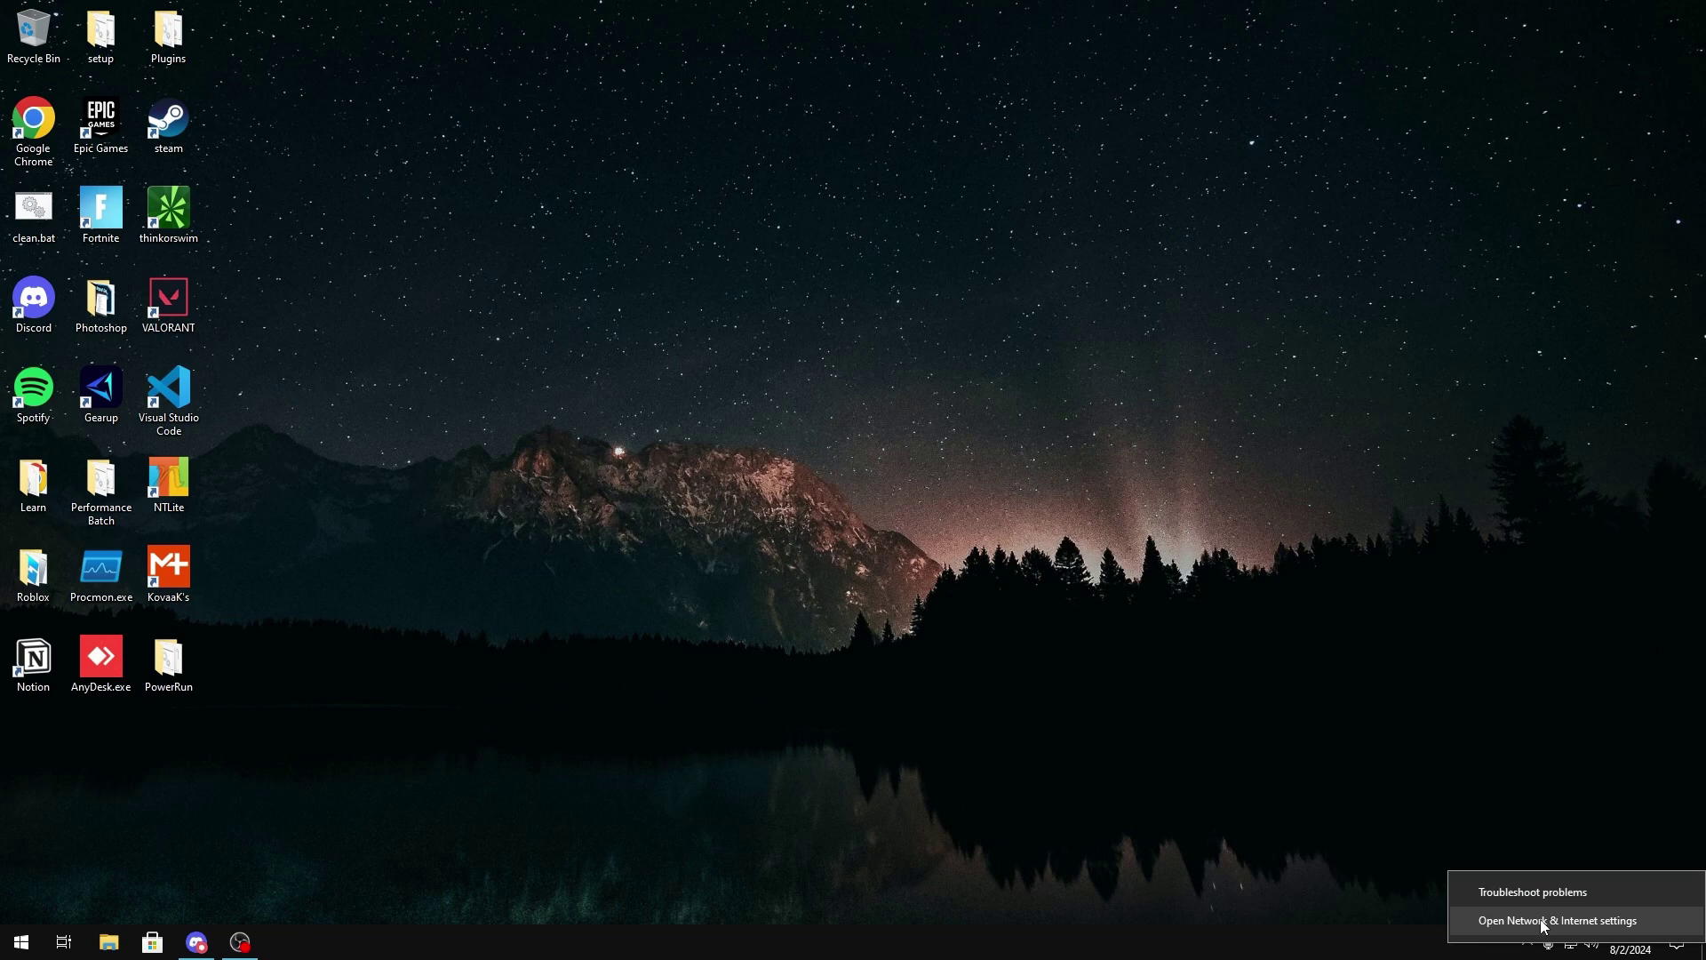
{"action": "left_click", "coordinate": [1584, 924]}
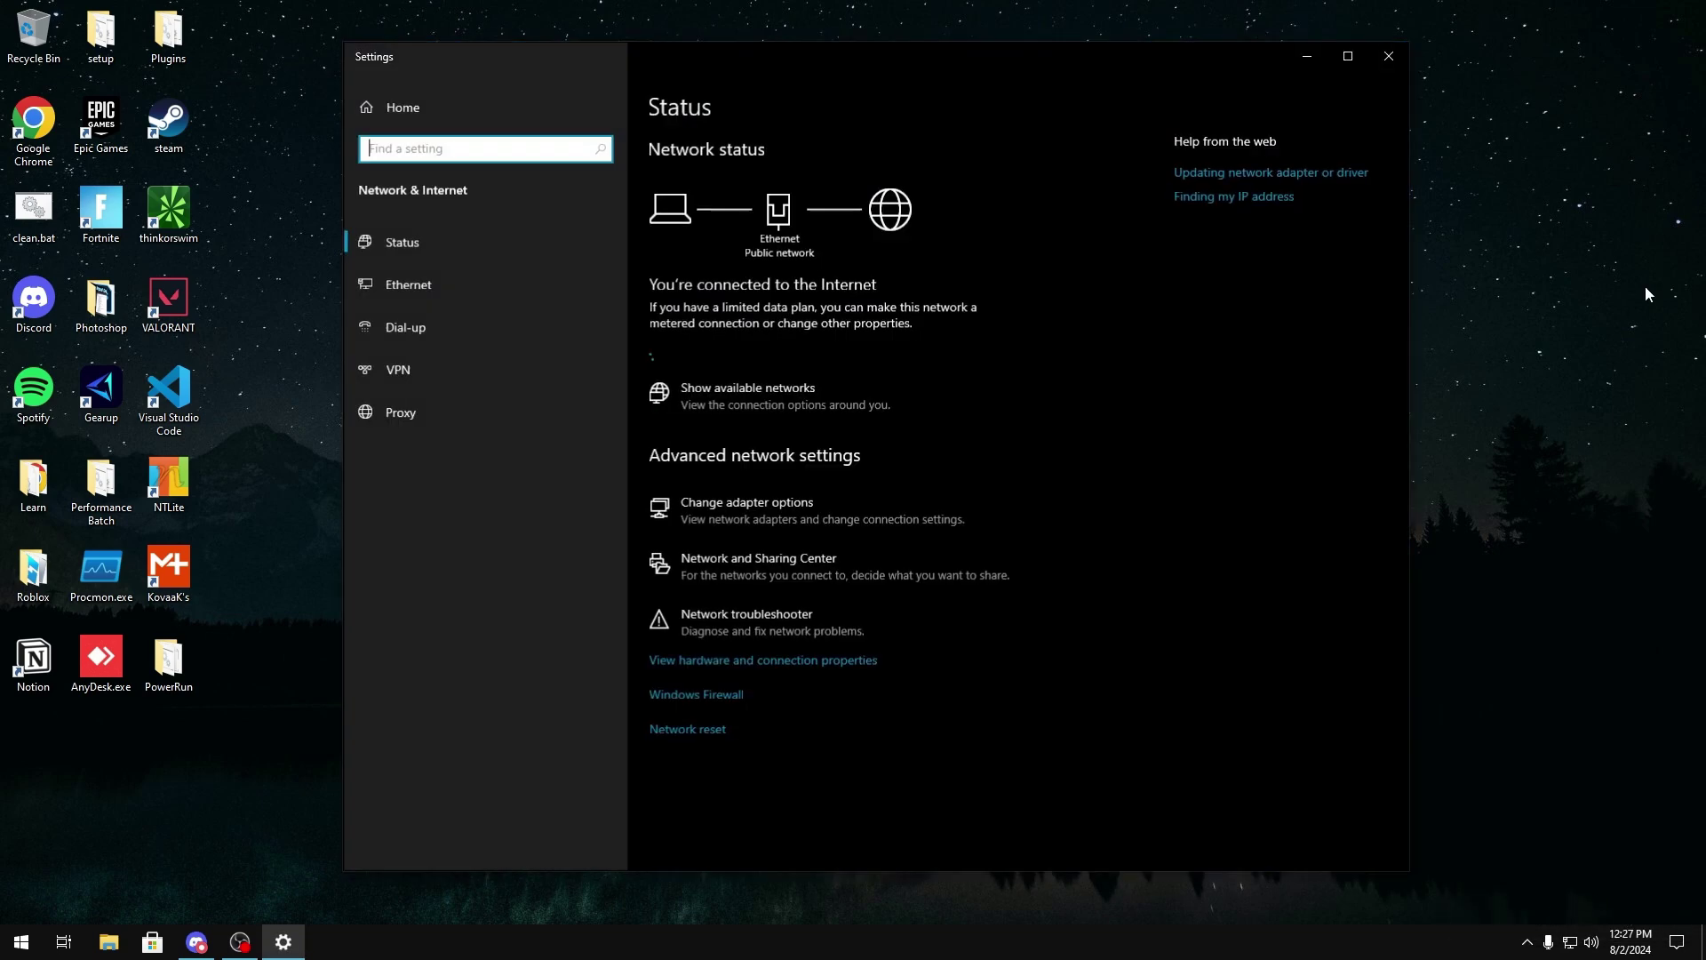
{"action": "left_click", "coordinate": [785, 524]}
{"action": "left_click", "coordinate": [345, 471]}
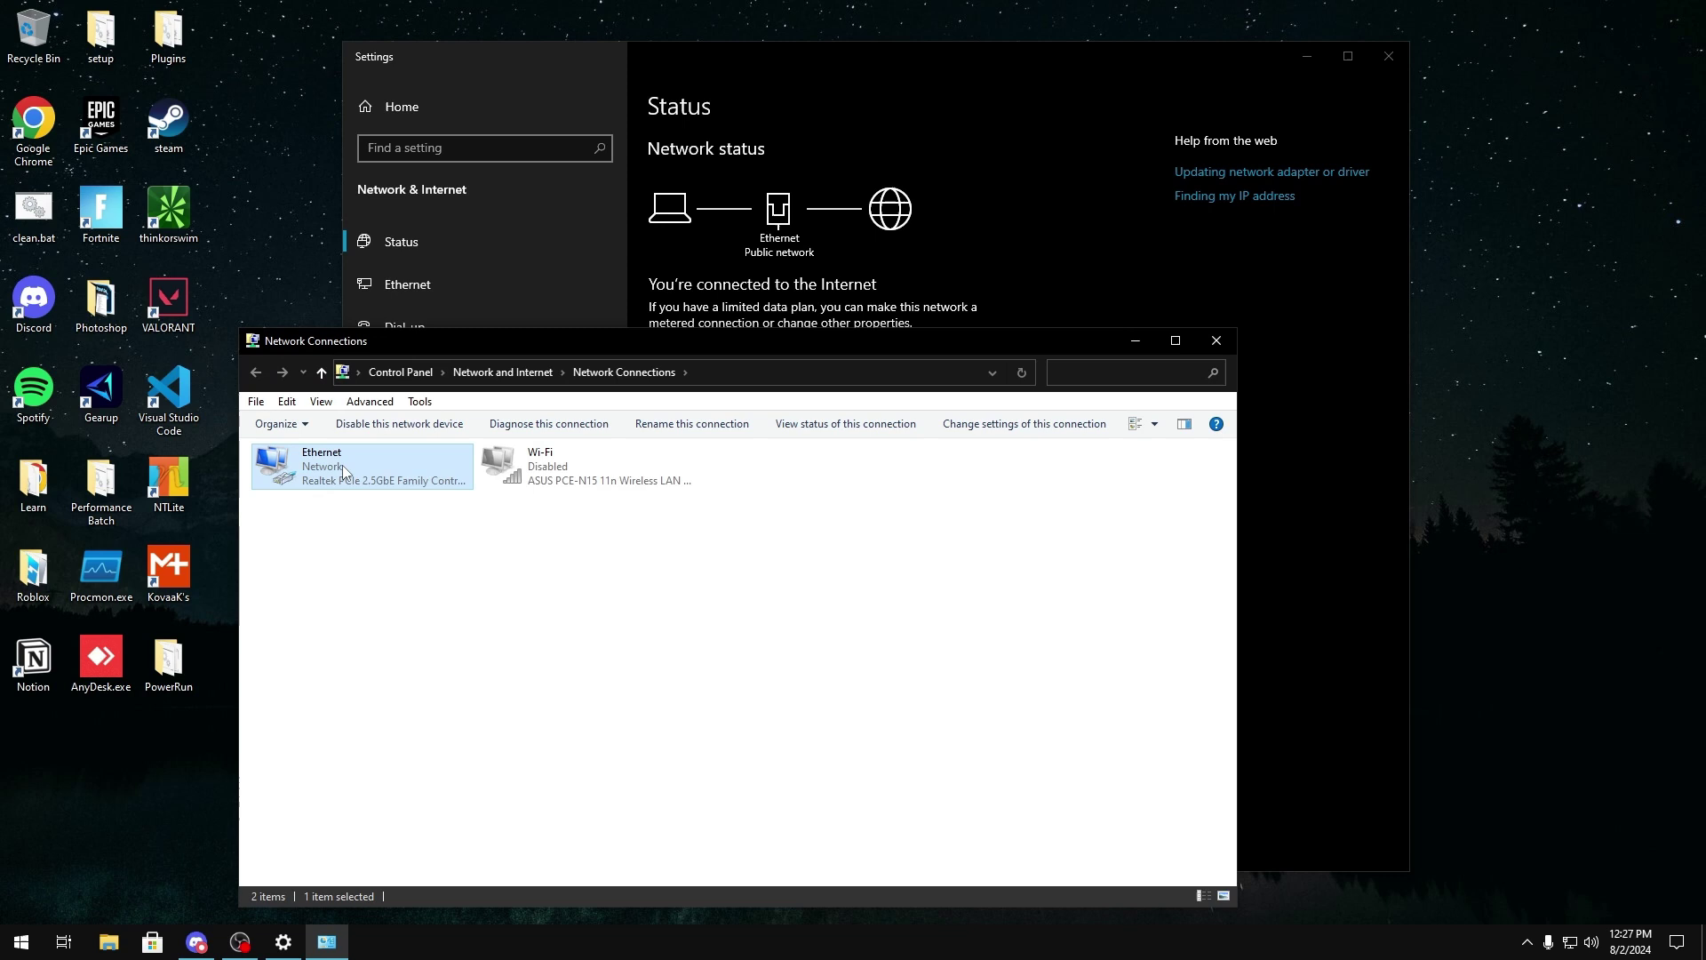
{"action": "right_click", "coordinate": [345, 471]}
{"action": "left_click", "coordinate": [485, 632]}
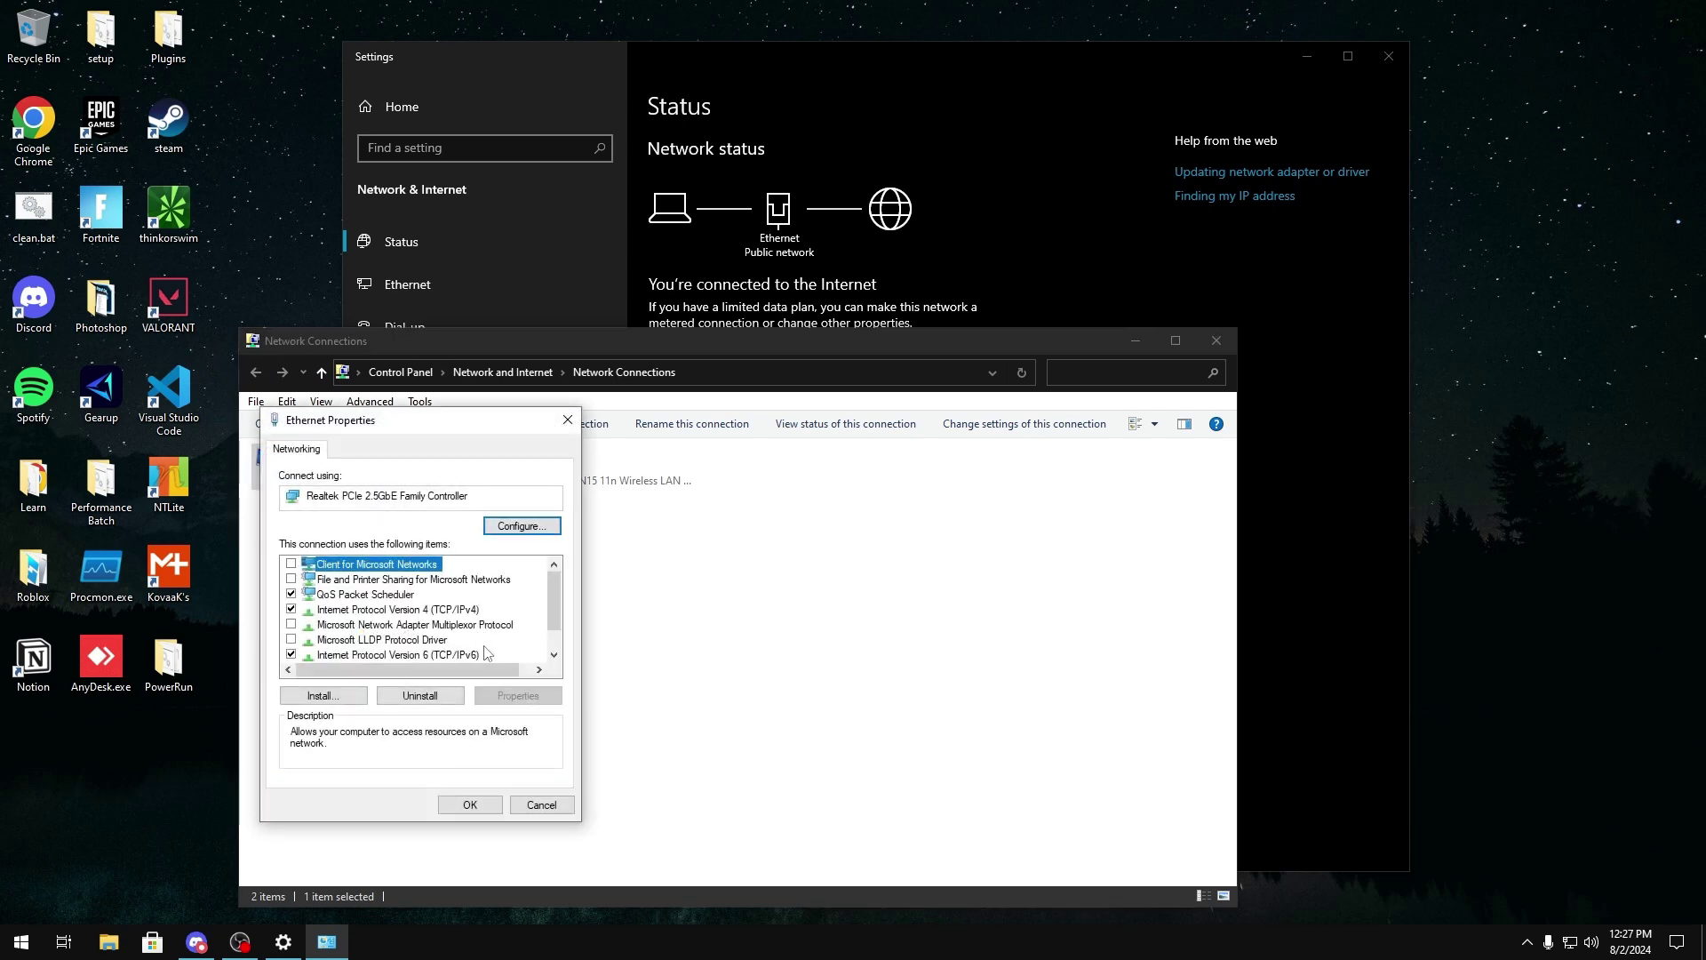
{"action": "left_click", "coordinate": [369, 655]}
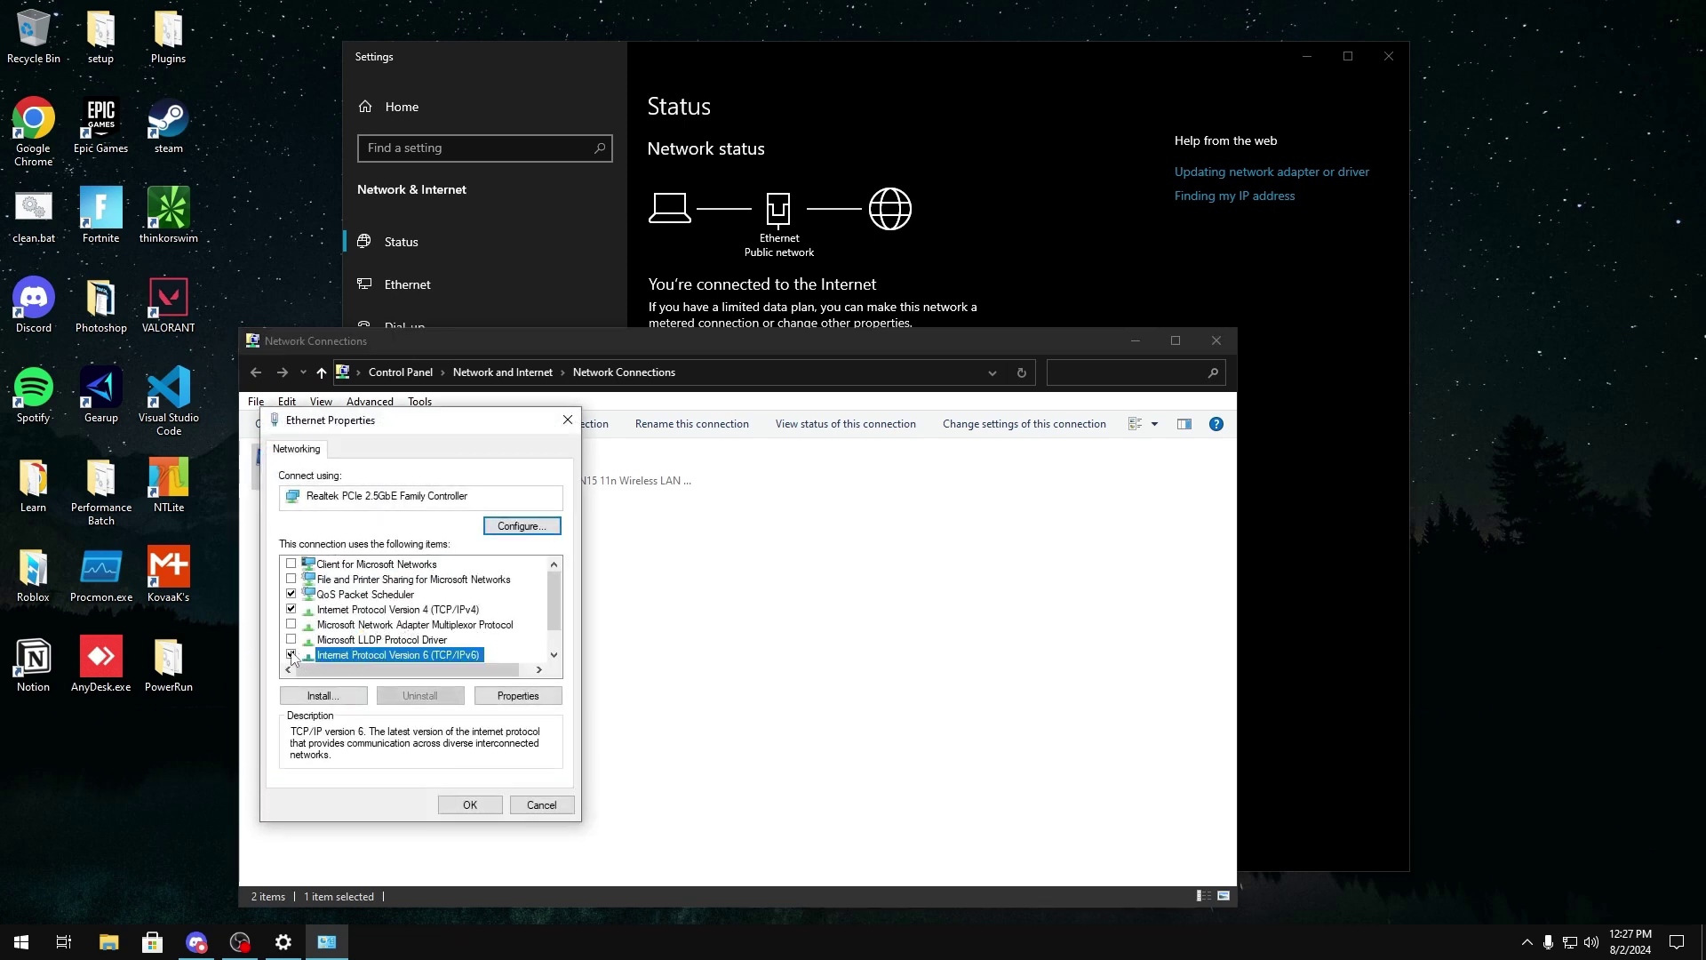
{"action": "left_click", "coordinate": [292, 655]}
- Replace the automatic IPv4 interface metric with 1, confirm, and close the network windows
{"action": "left_click", "coordinate": [397, 609]}
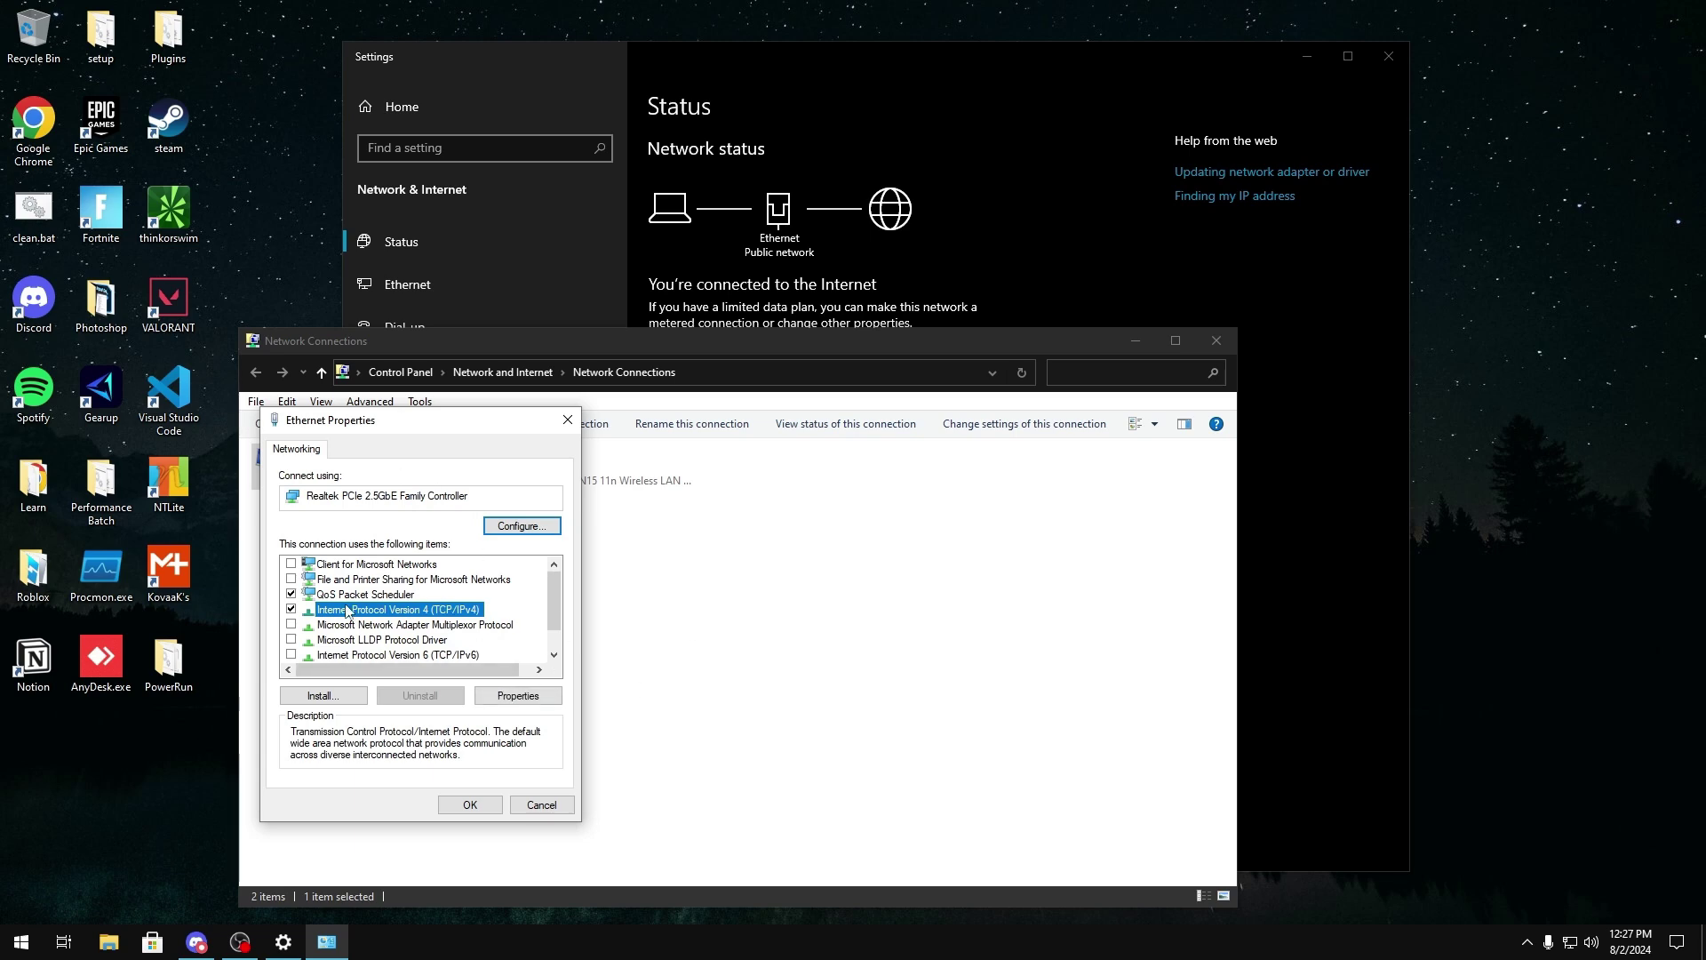
{"action": "left_click", "coordinate": [532, 696]}
{"action": "left_click_drag", "start_coordinate": [413, 487], "coordinate": [602, 283]}
{"action": "left_click", "coordinate": [744, 645]}
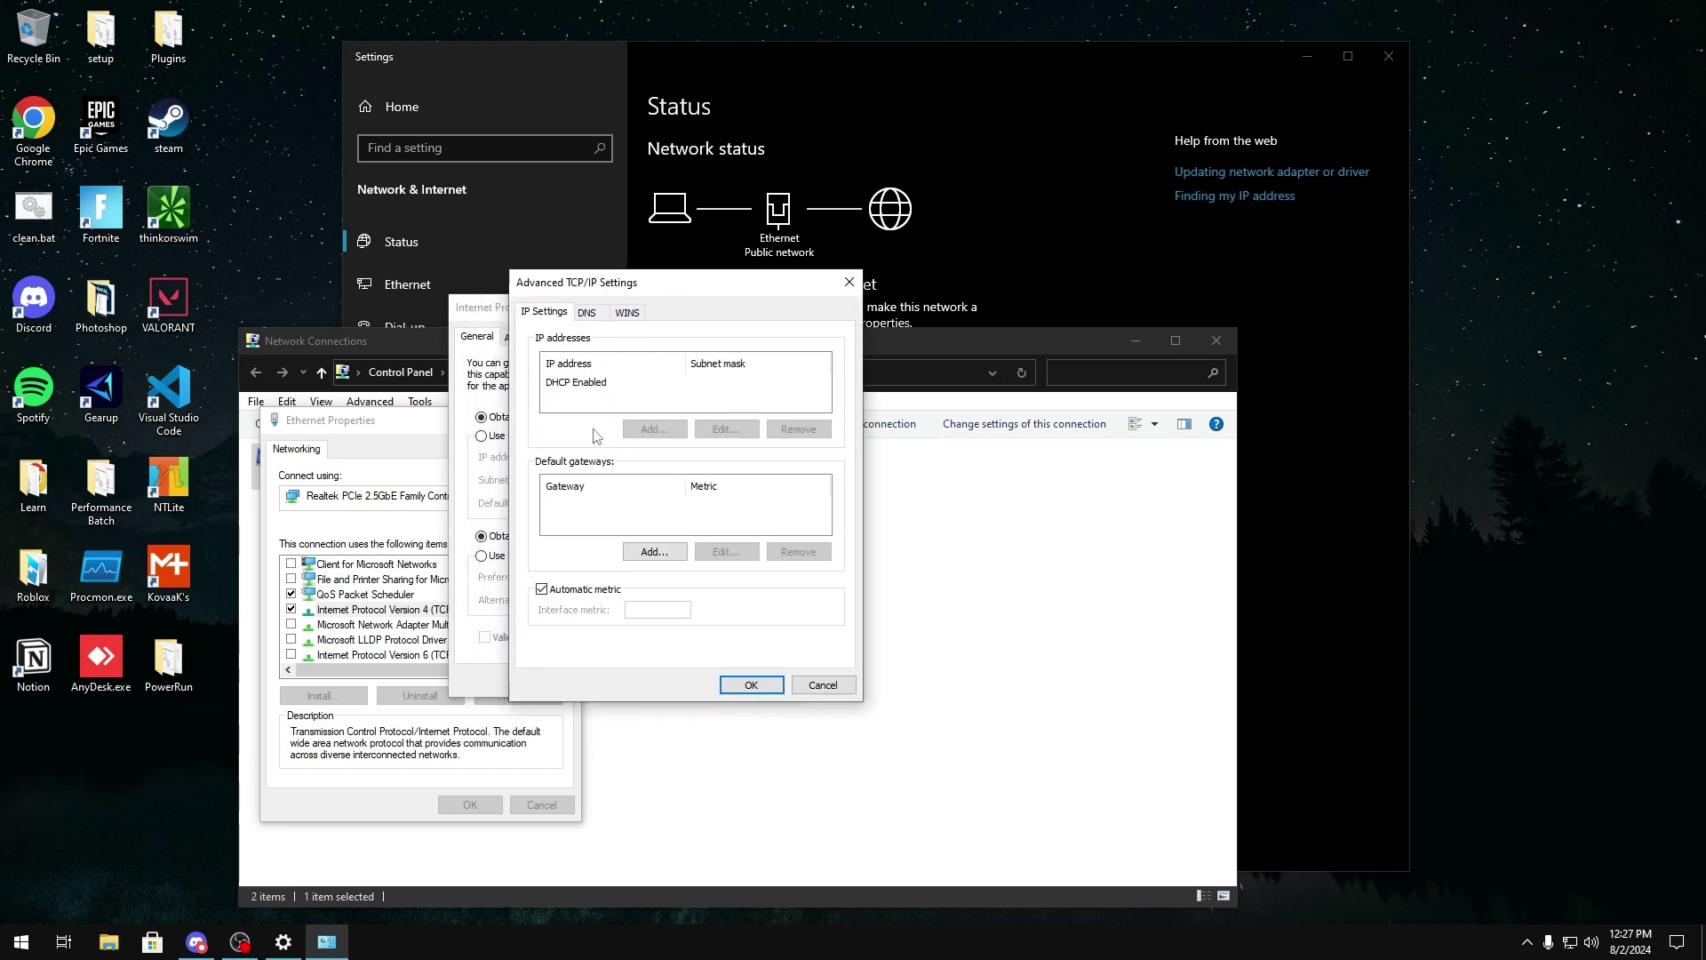
{"action": "left_click", "coordinate": [577, 590]}
{"action": "left_click", "coordinate": [652, 609]}
{"action": "left_click", "coordinate": [742, 686]}
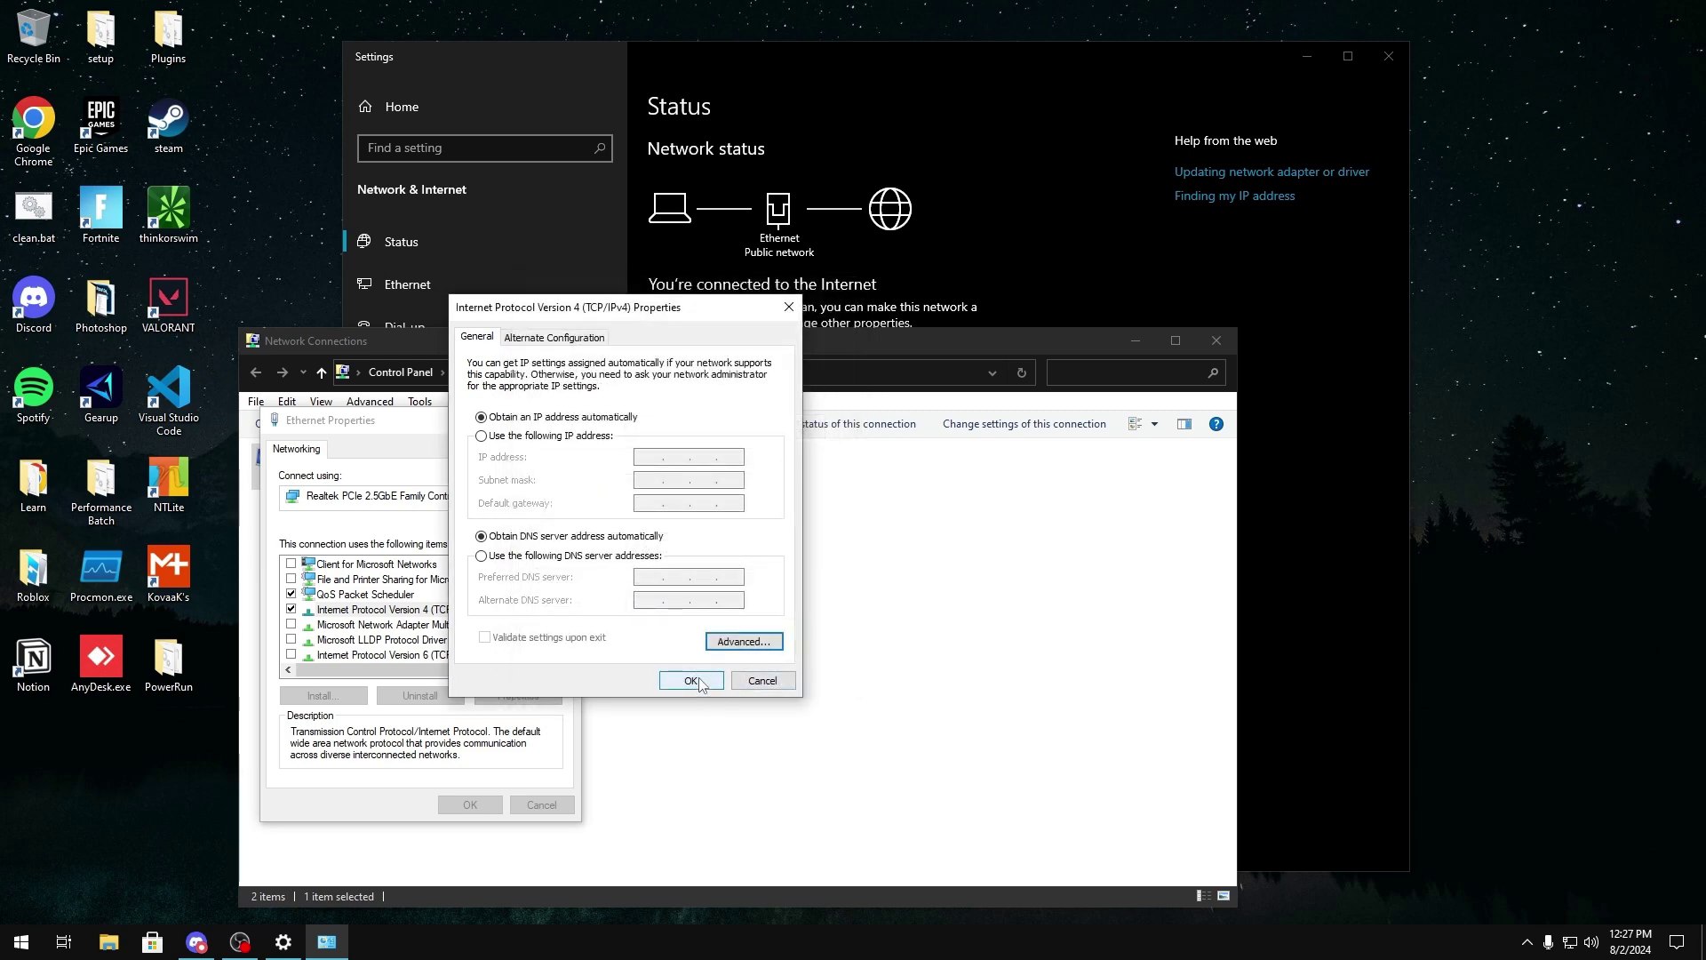
{"action": "left_click", "coordinate": [699, 682]}
{"action": "left_click", "coordinate": [469, 805]}
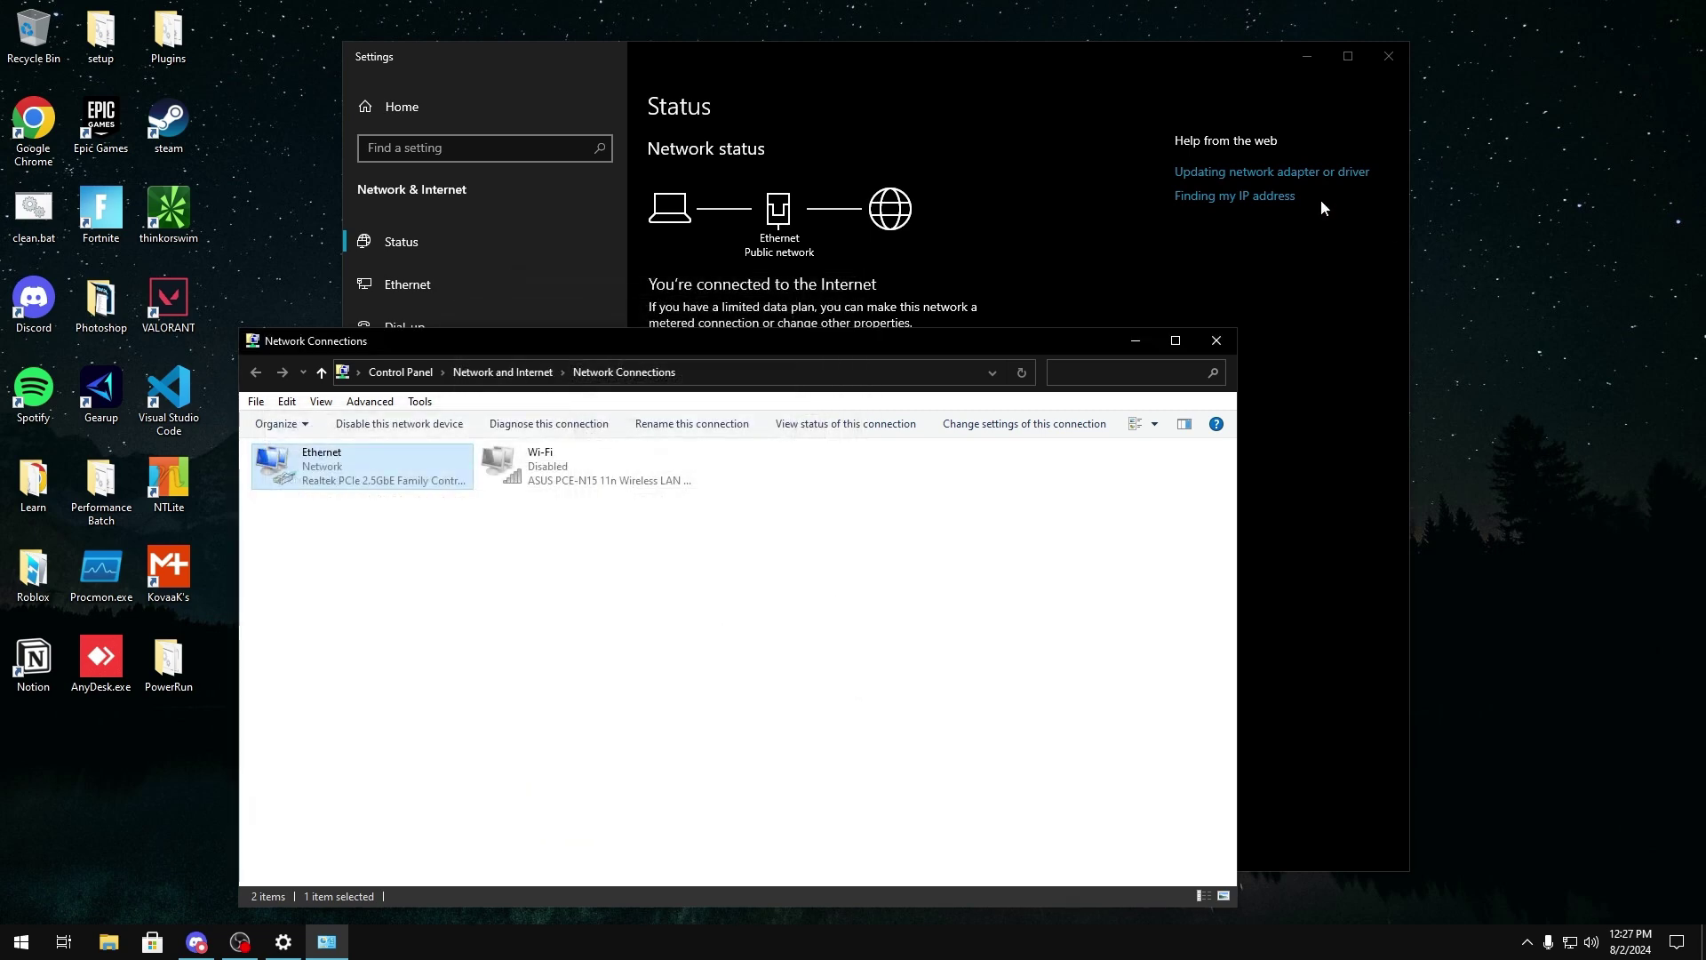
{"action": "left_click", "coordinate": [1217, 341]}
{"action": "left_click", "coordinate": [1388, 55]}
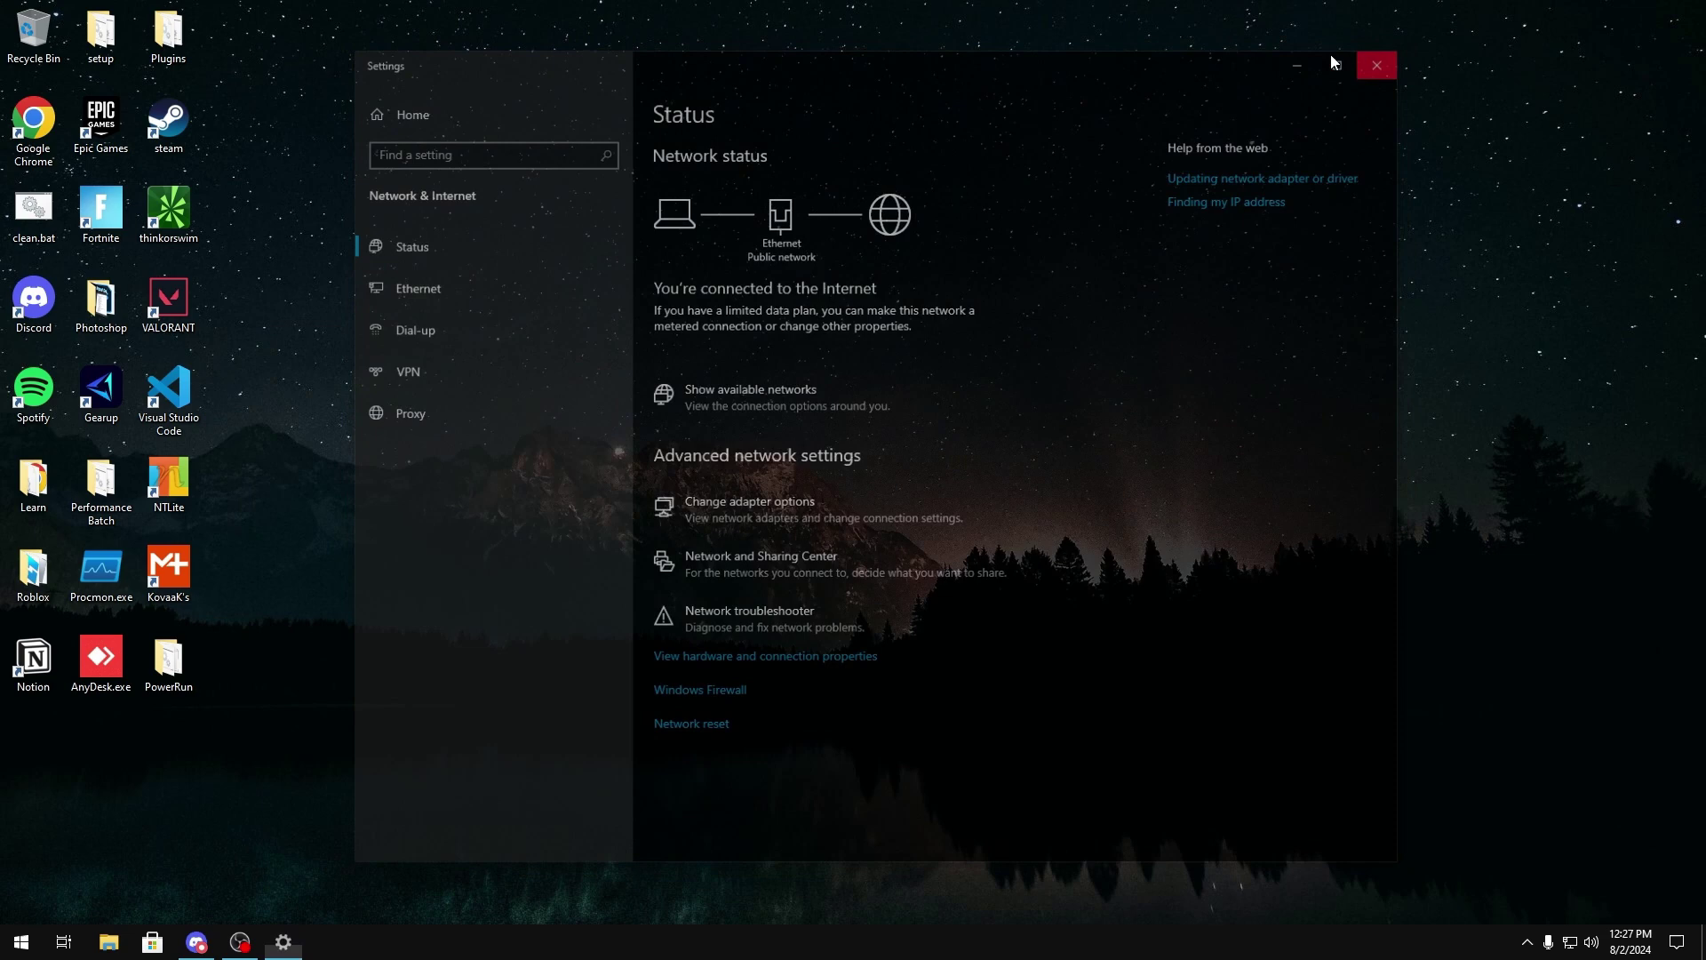
{"action": "key", "text": "super+r"}
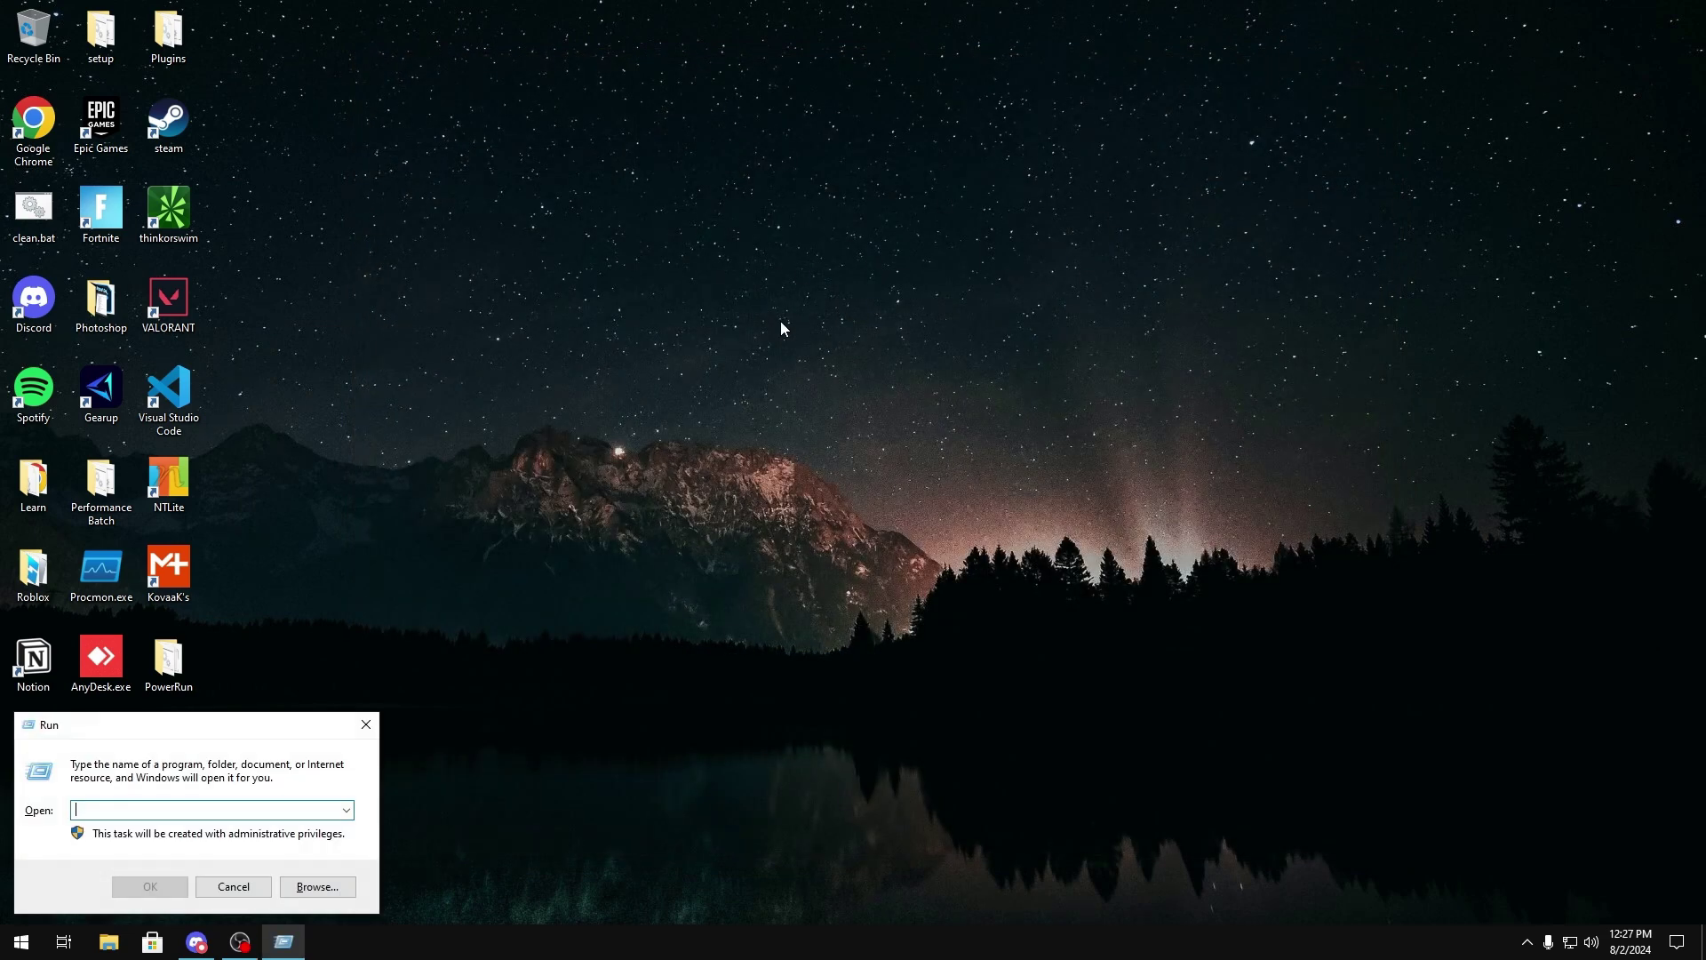
{"action": "type", "text": "inetcpl.cpl"}
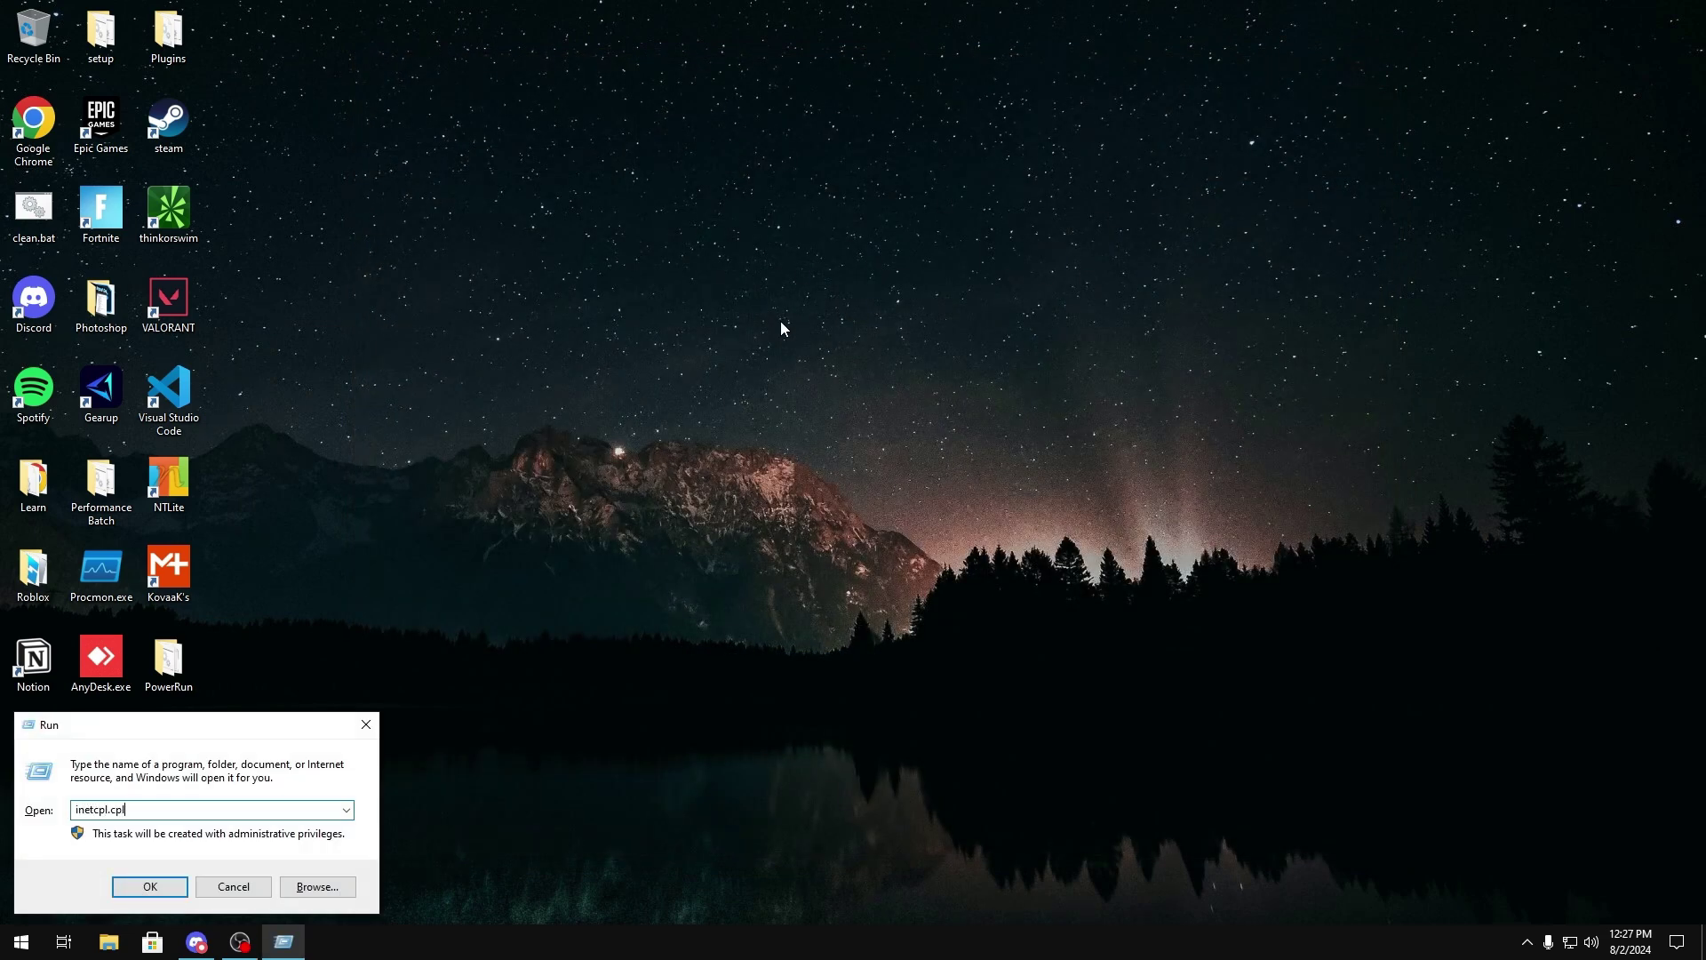
{"action": "key", "text": "Return"}
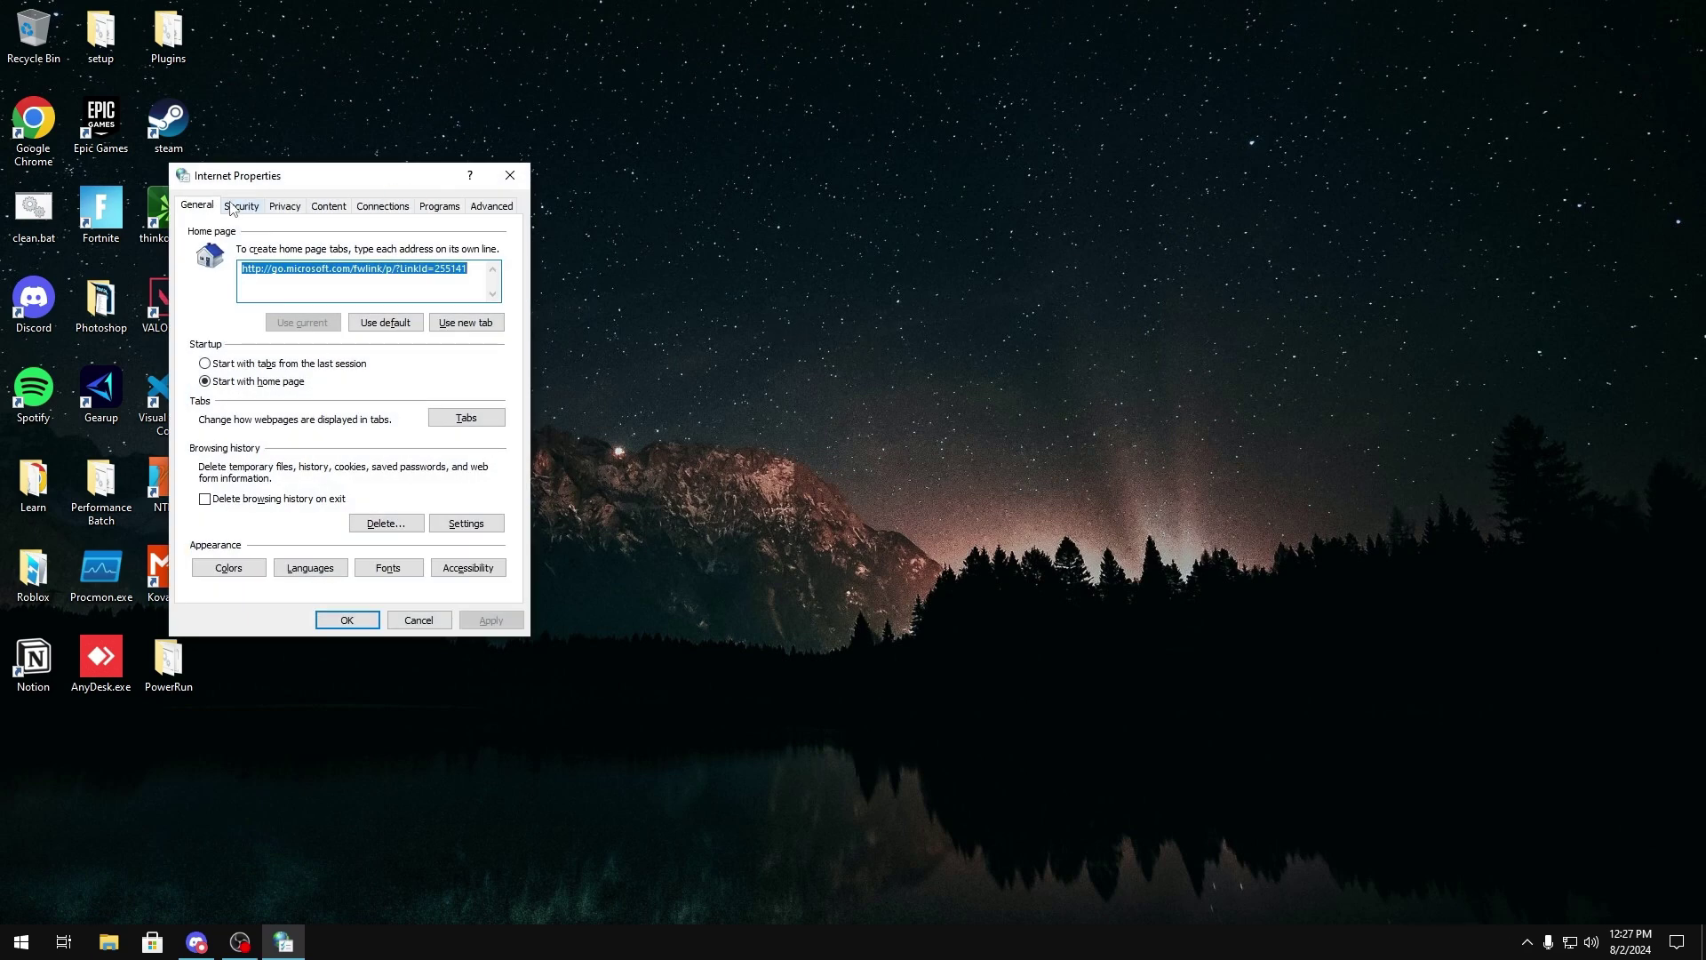
{"action": "left_click", "coordinate": [484, 210]}
{"action": "left_click", "coordinate": [442, 208]}
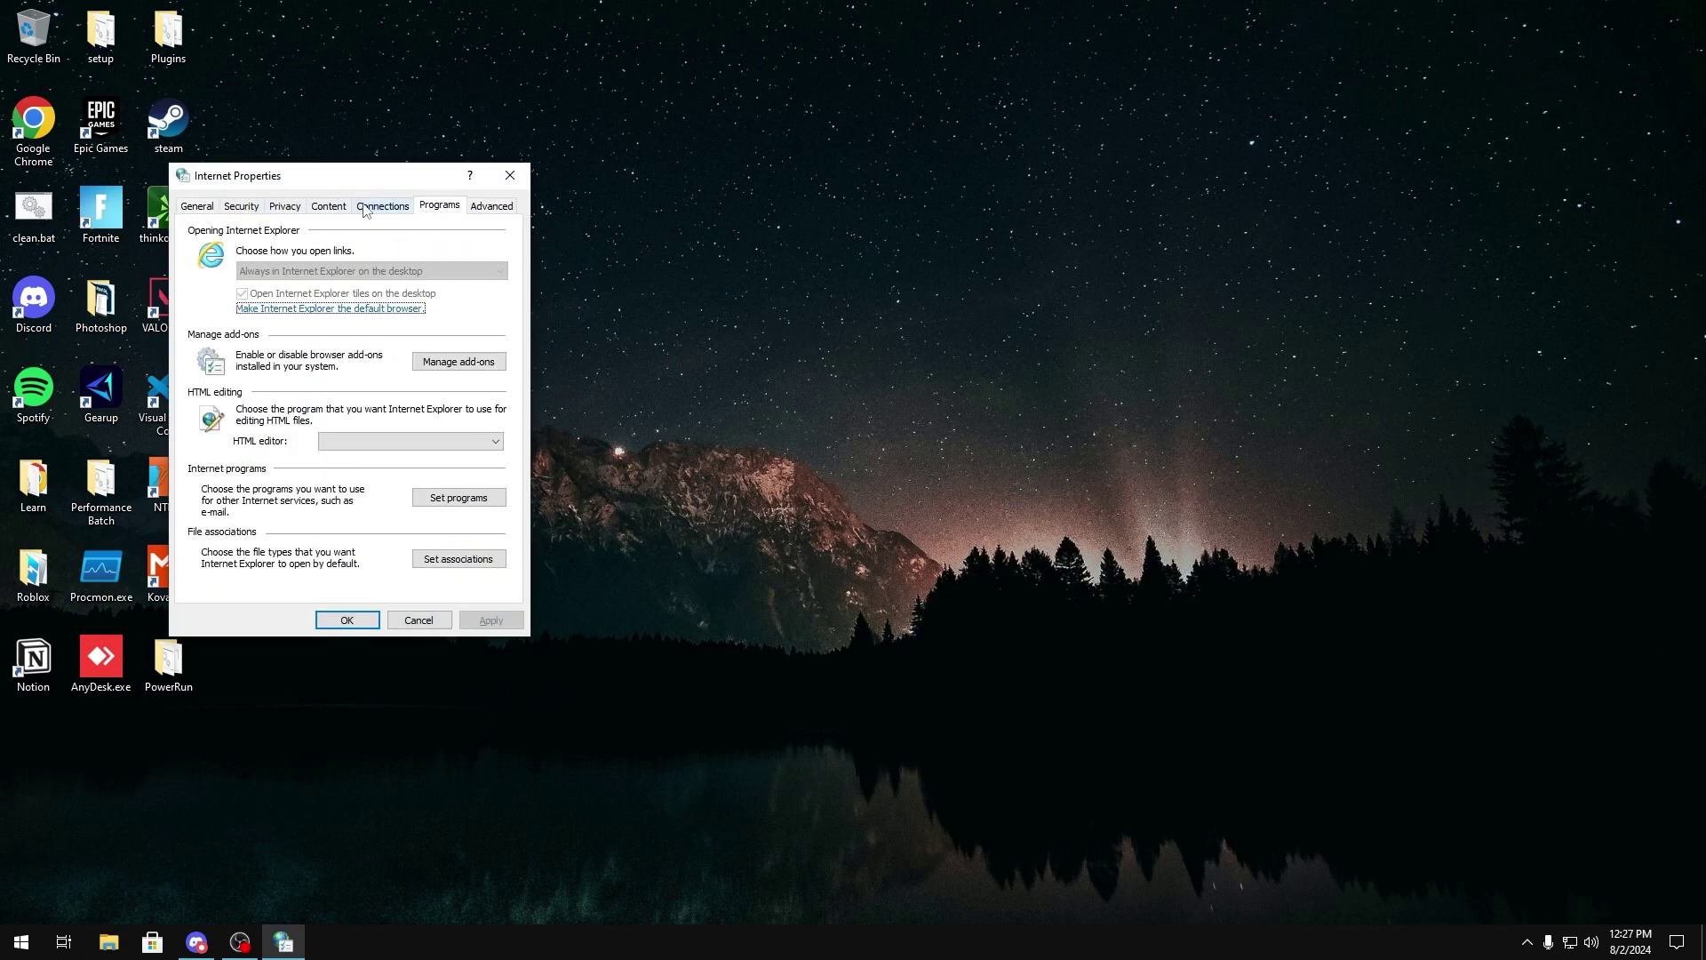
{"action": "left_click", "coordinate": [364, 208]}
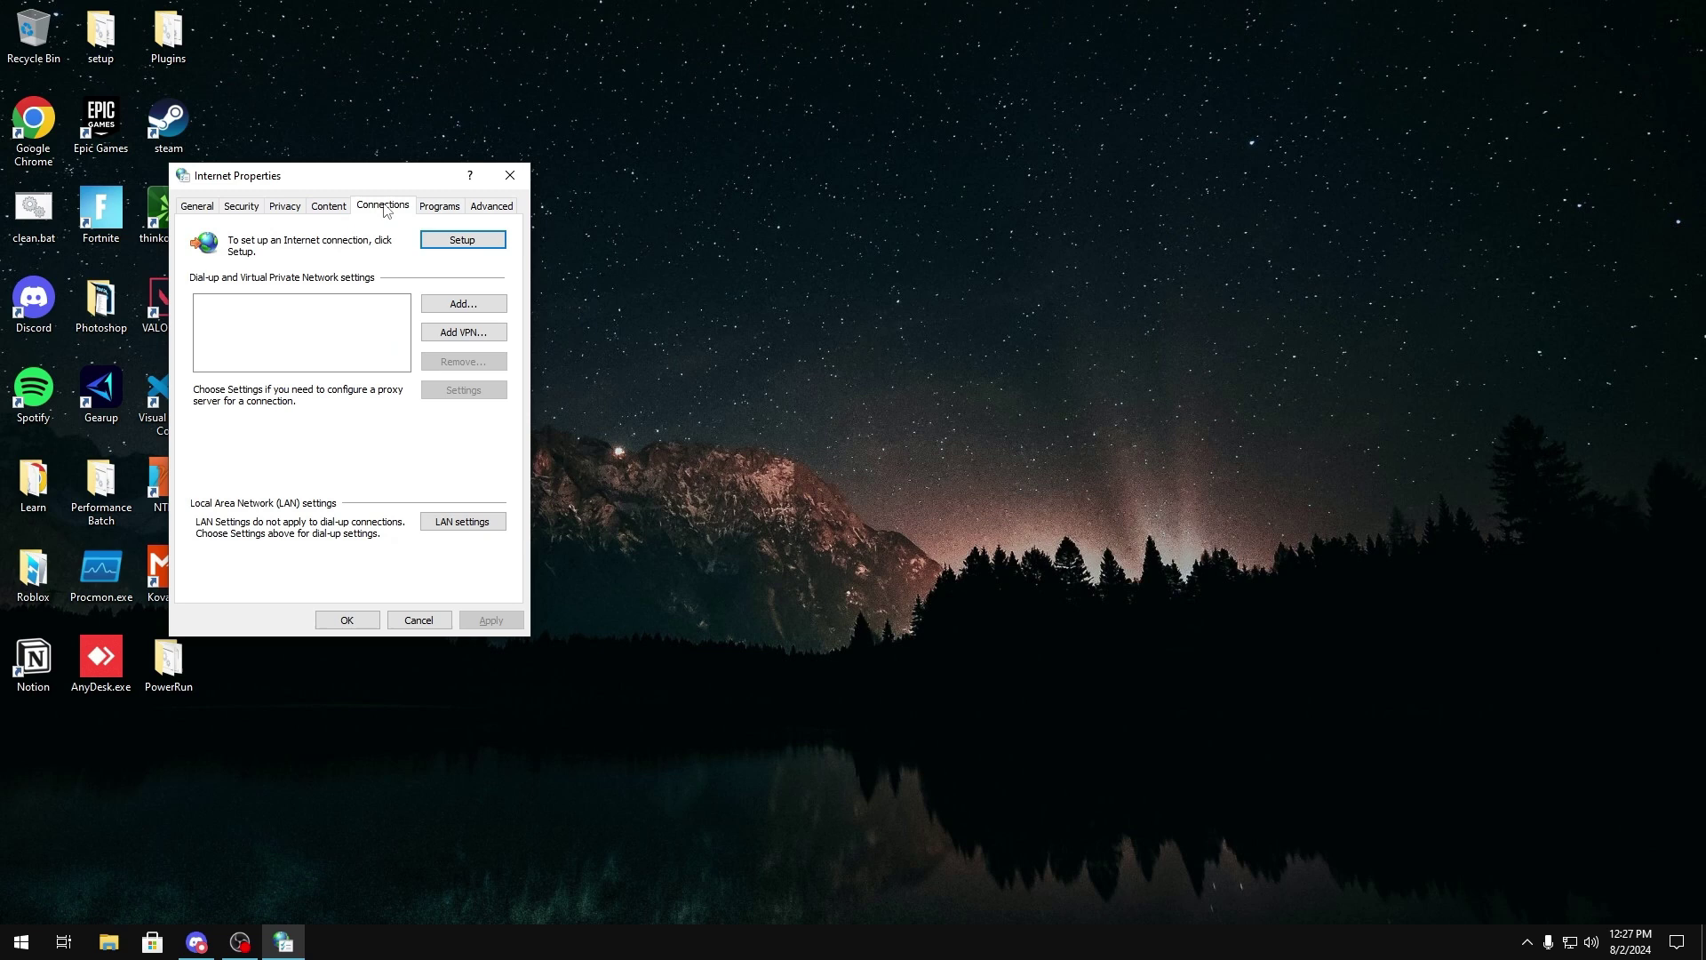
{"action": "left_click", "coordinate": [446, 526]}
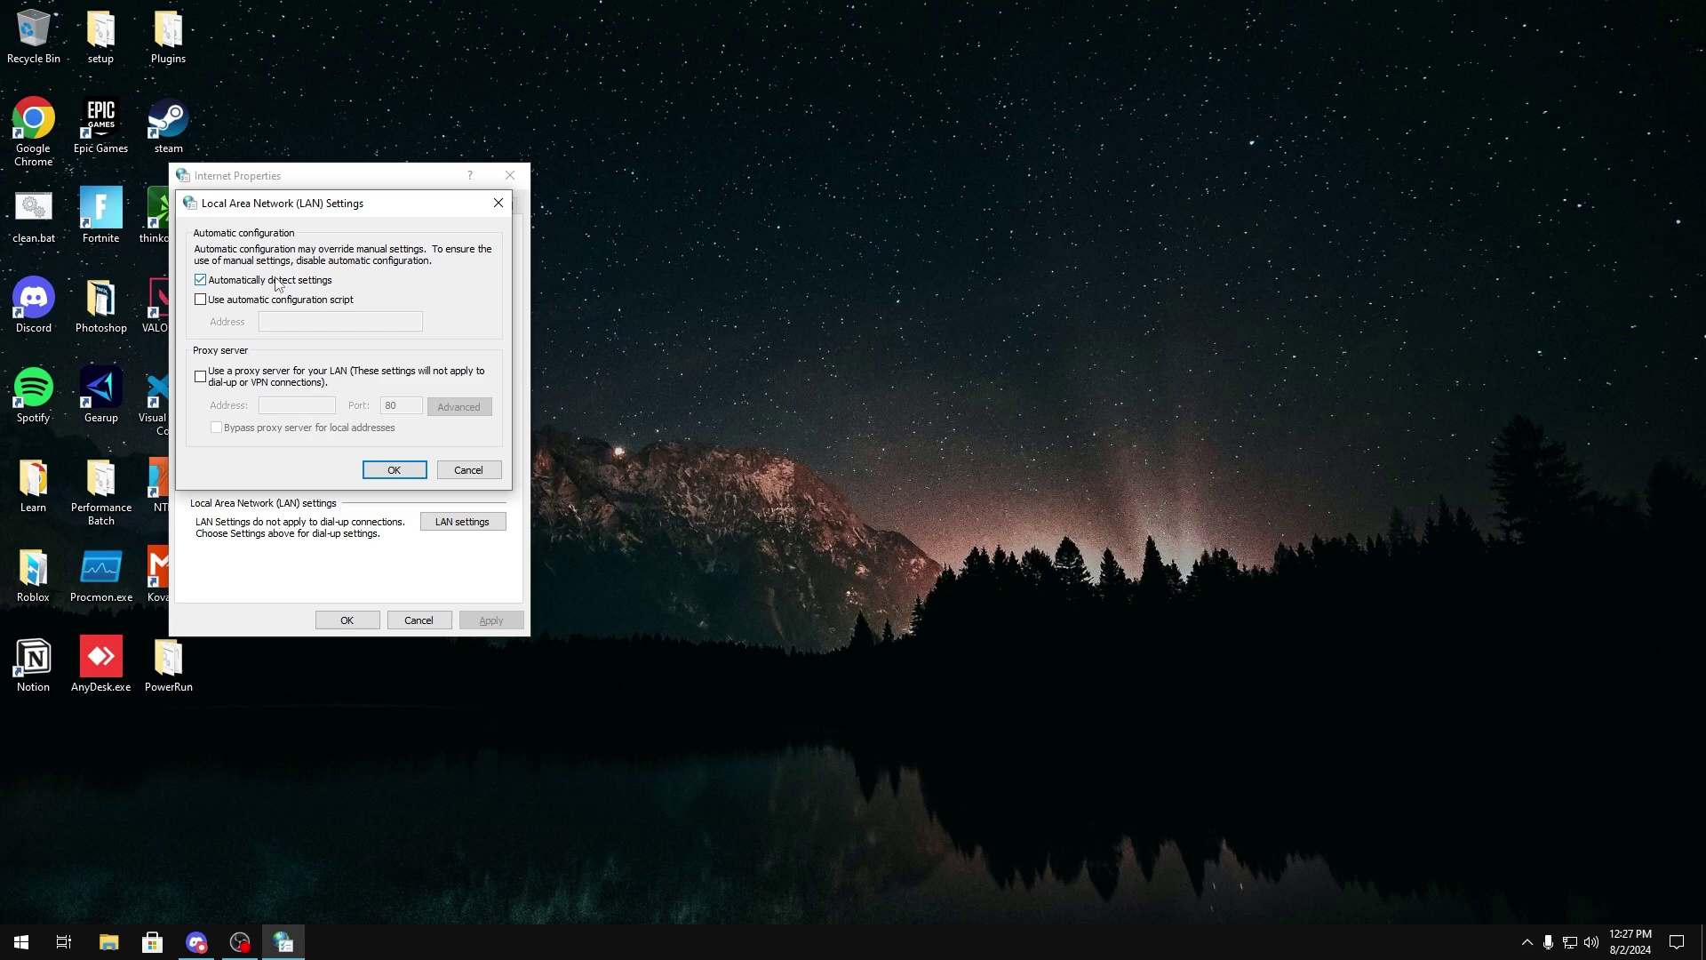
{"action": "left_click", "coordinate": [393, 469]}
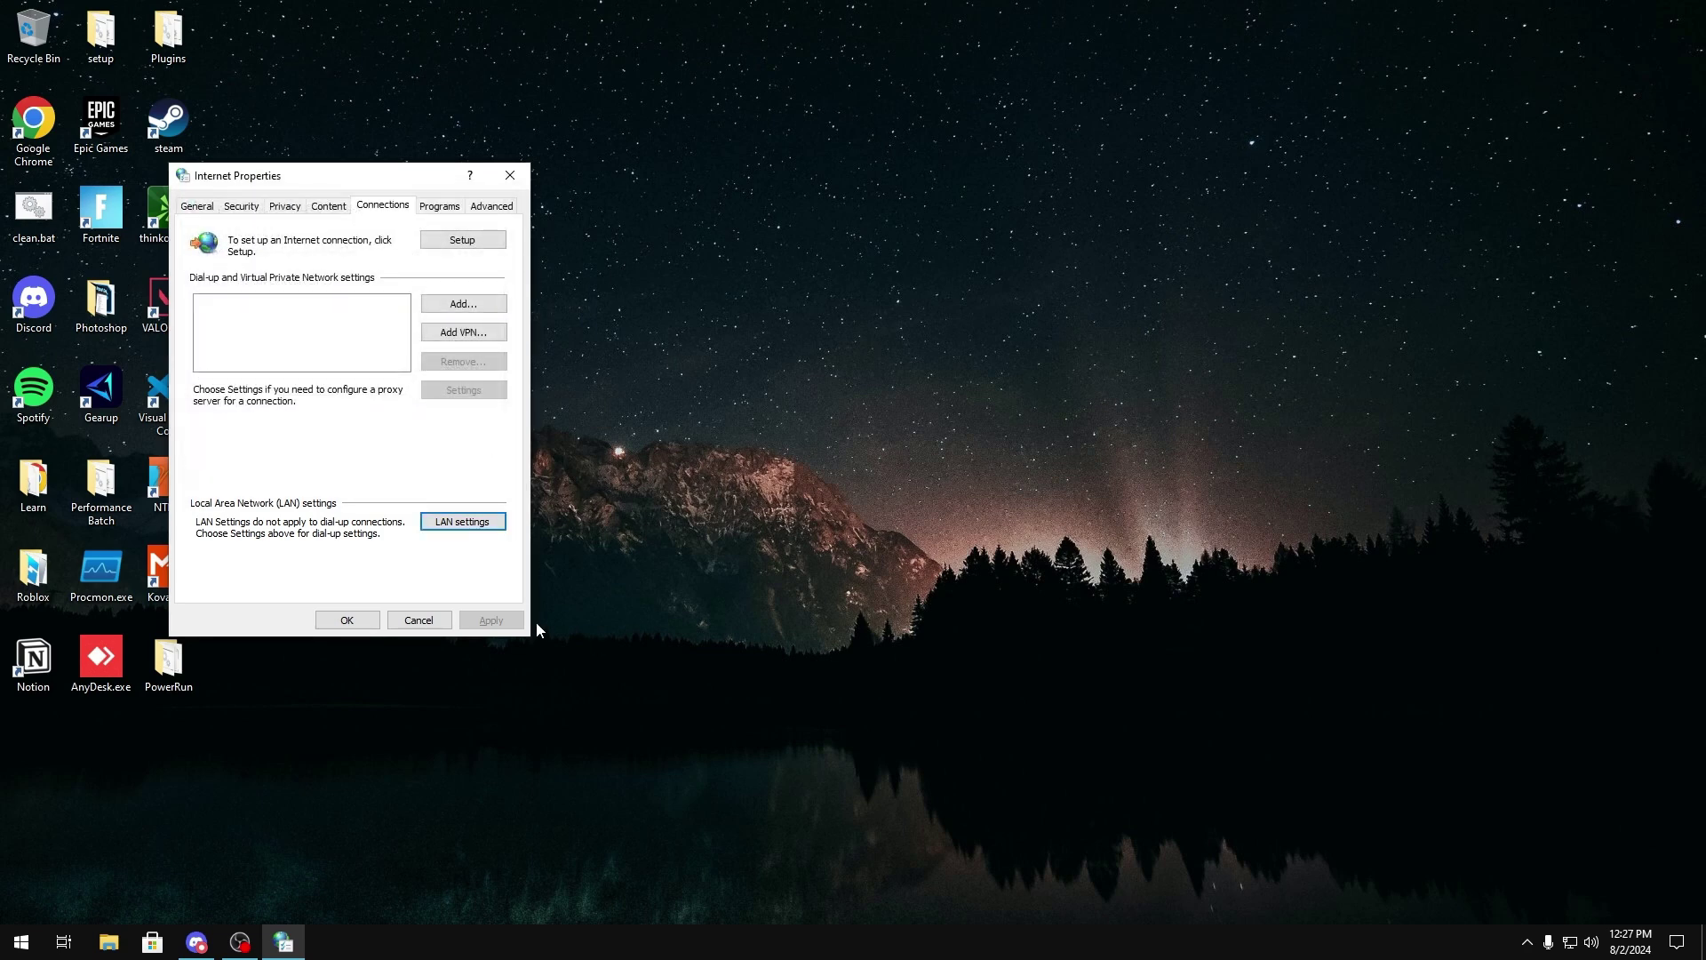
{"action": "left_click", "coordinate": [343, 620]}
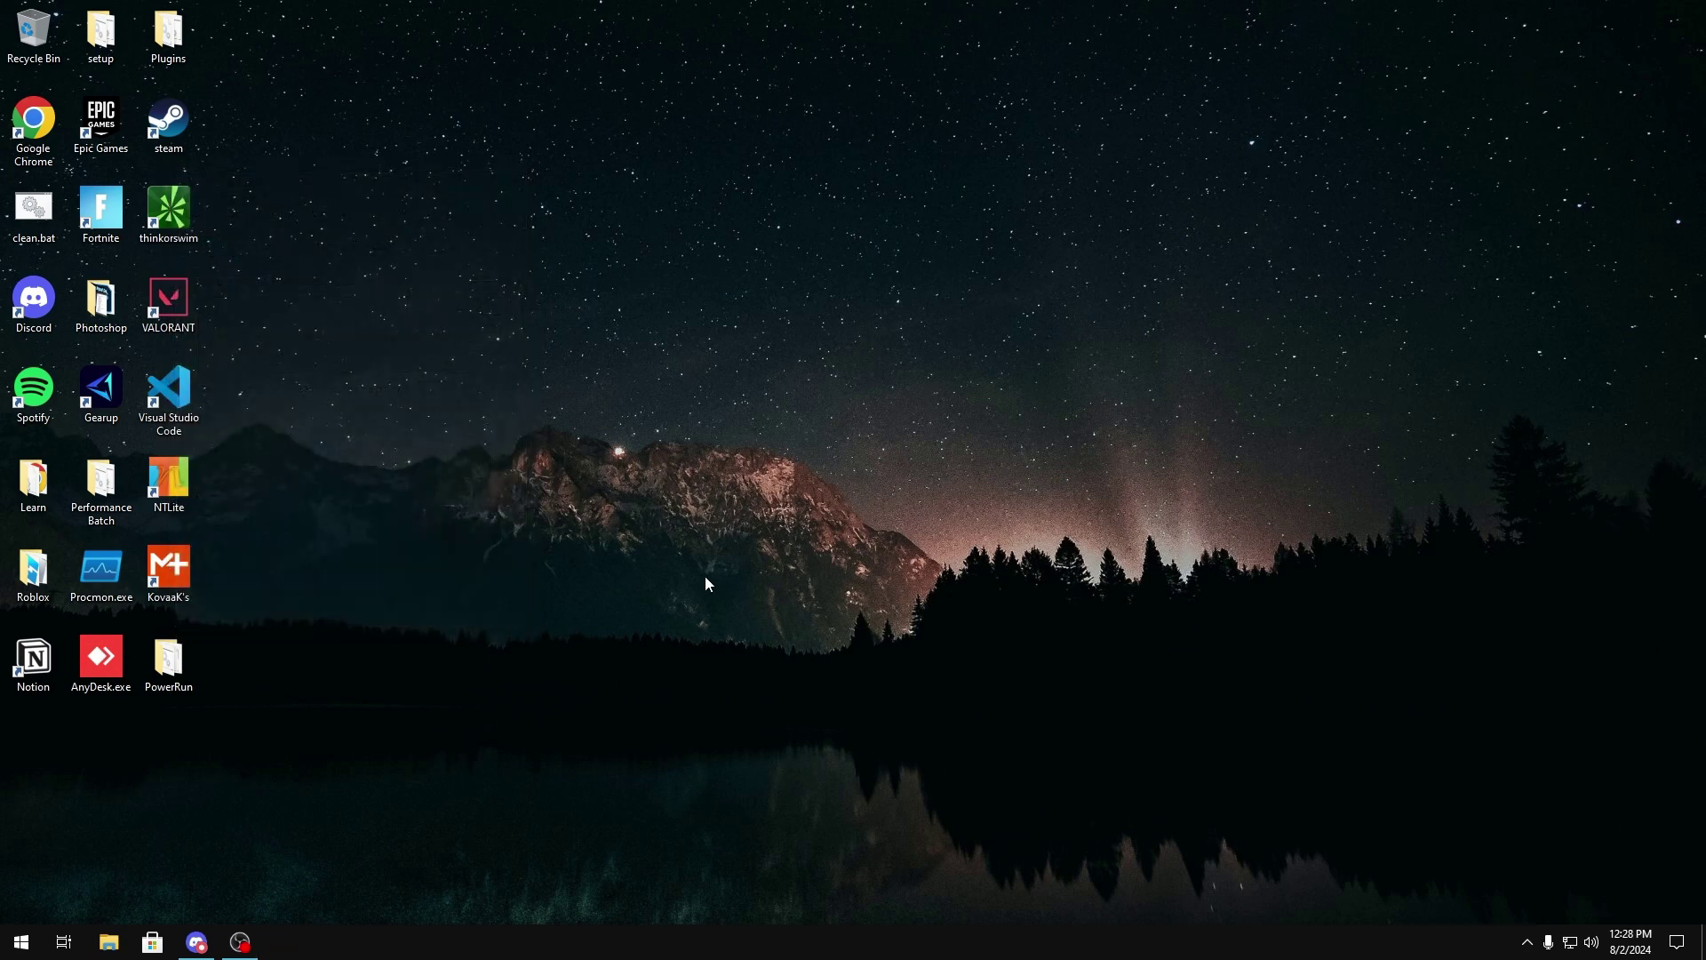
{"action": "right_click", "coordinate": [21, 942]}
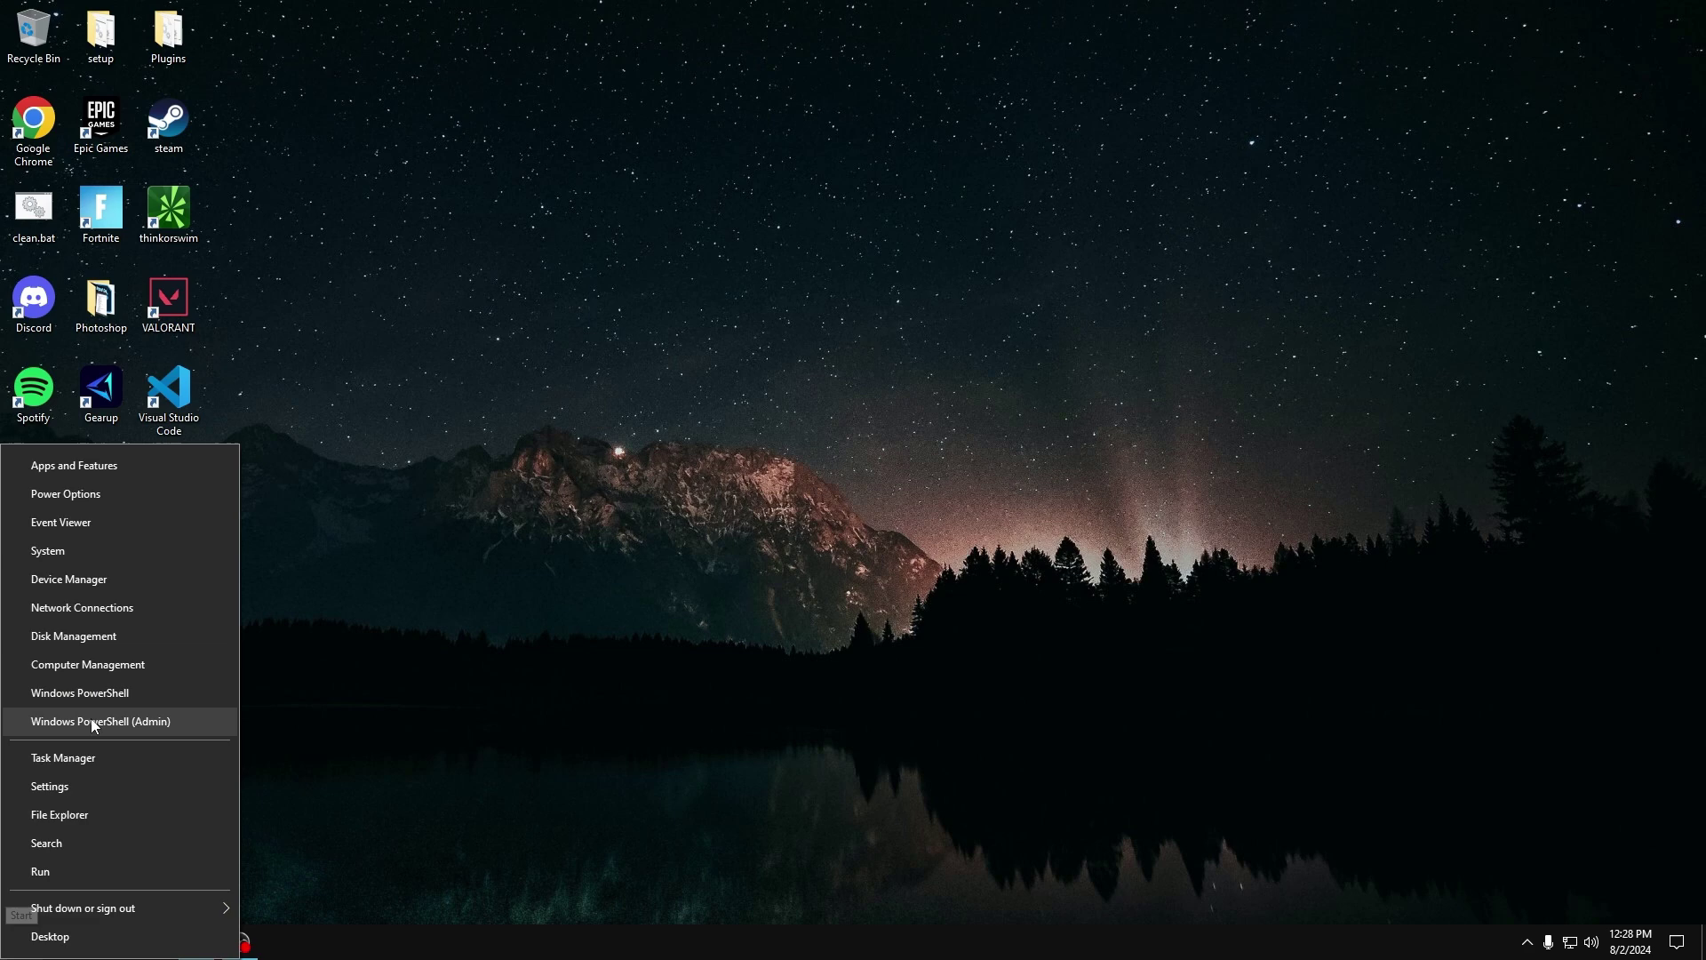
{"action": "left_click", "coordinate": [125, 720]}
{"action": "type", "text": "Get-NetIPInterface"}
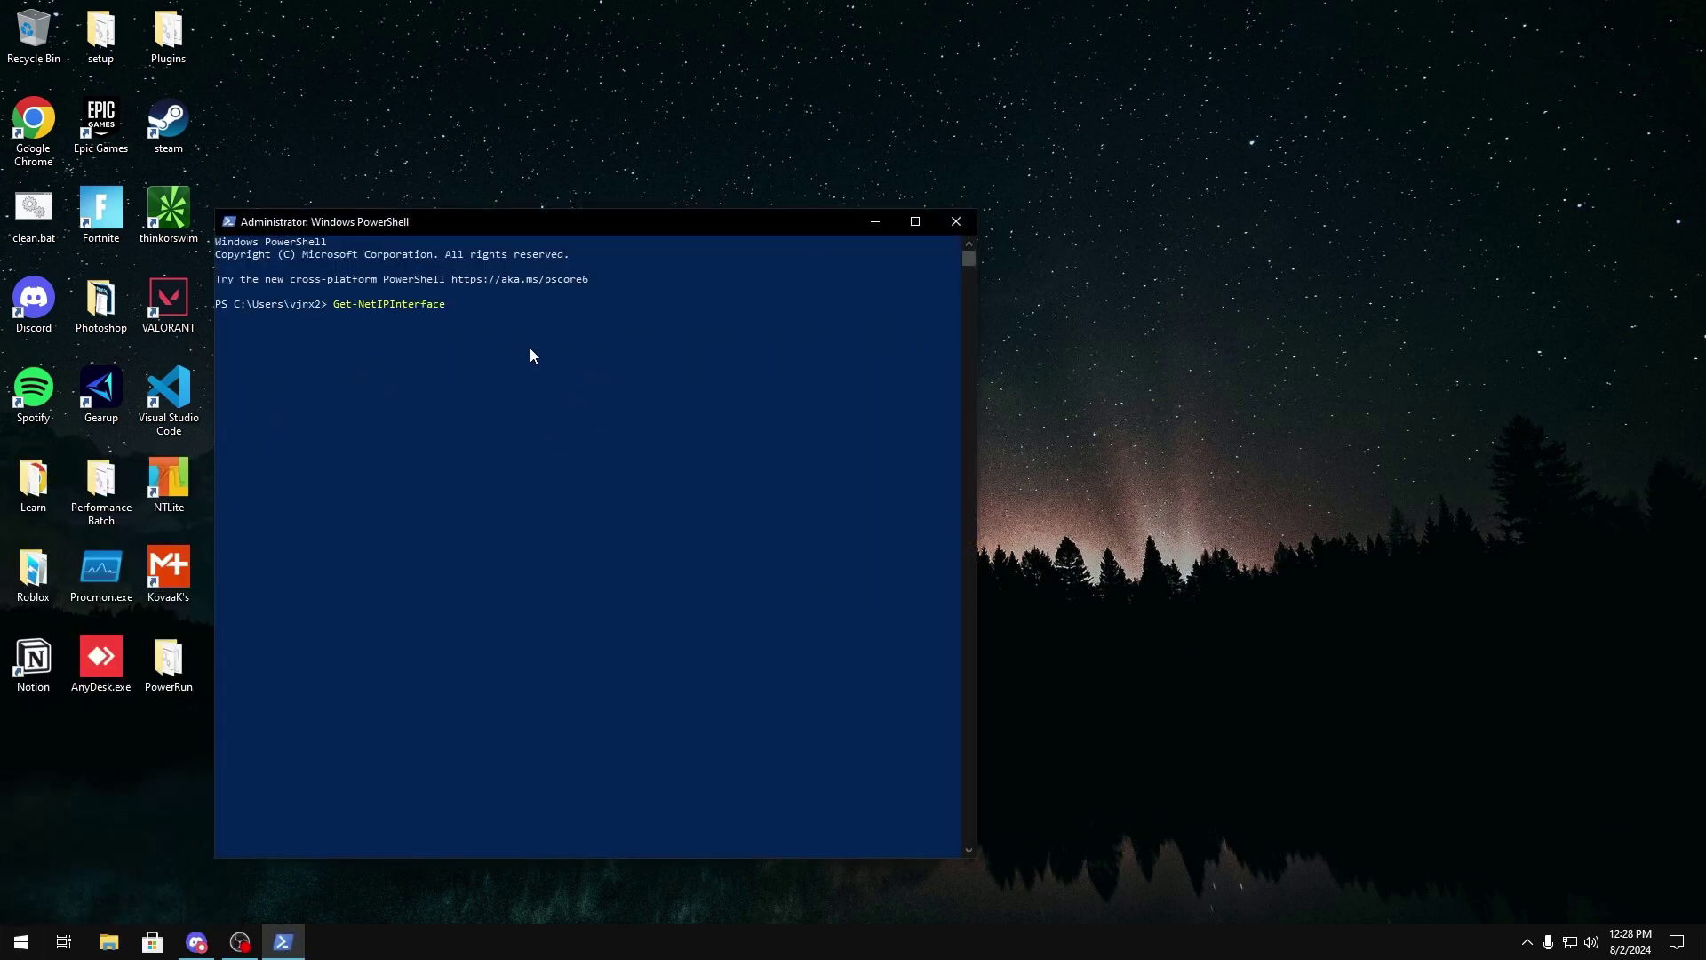
{"action": "key", "text": "Return"}
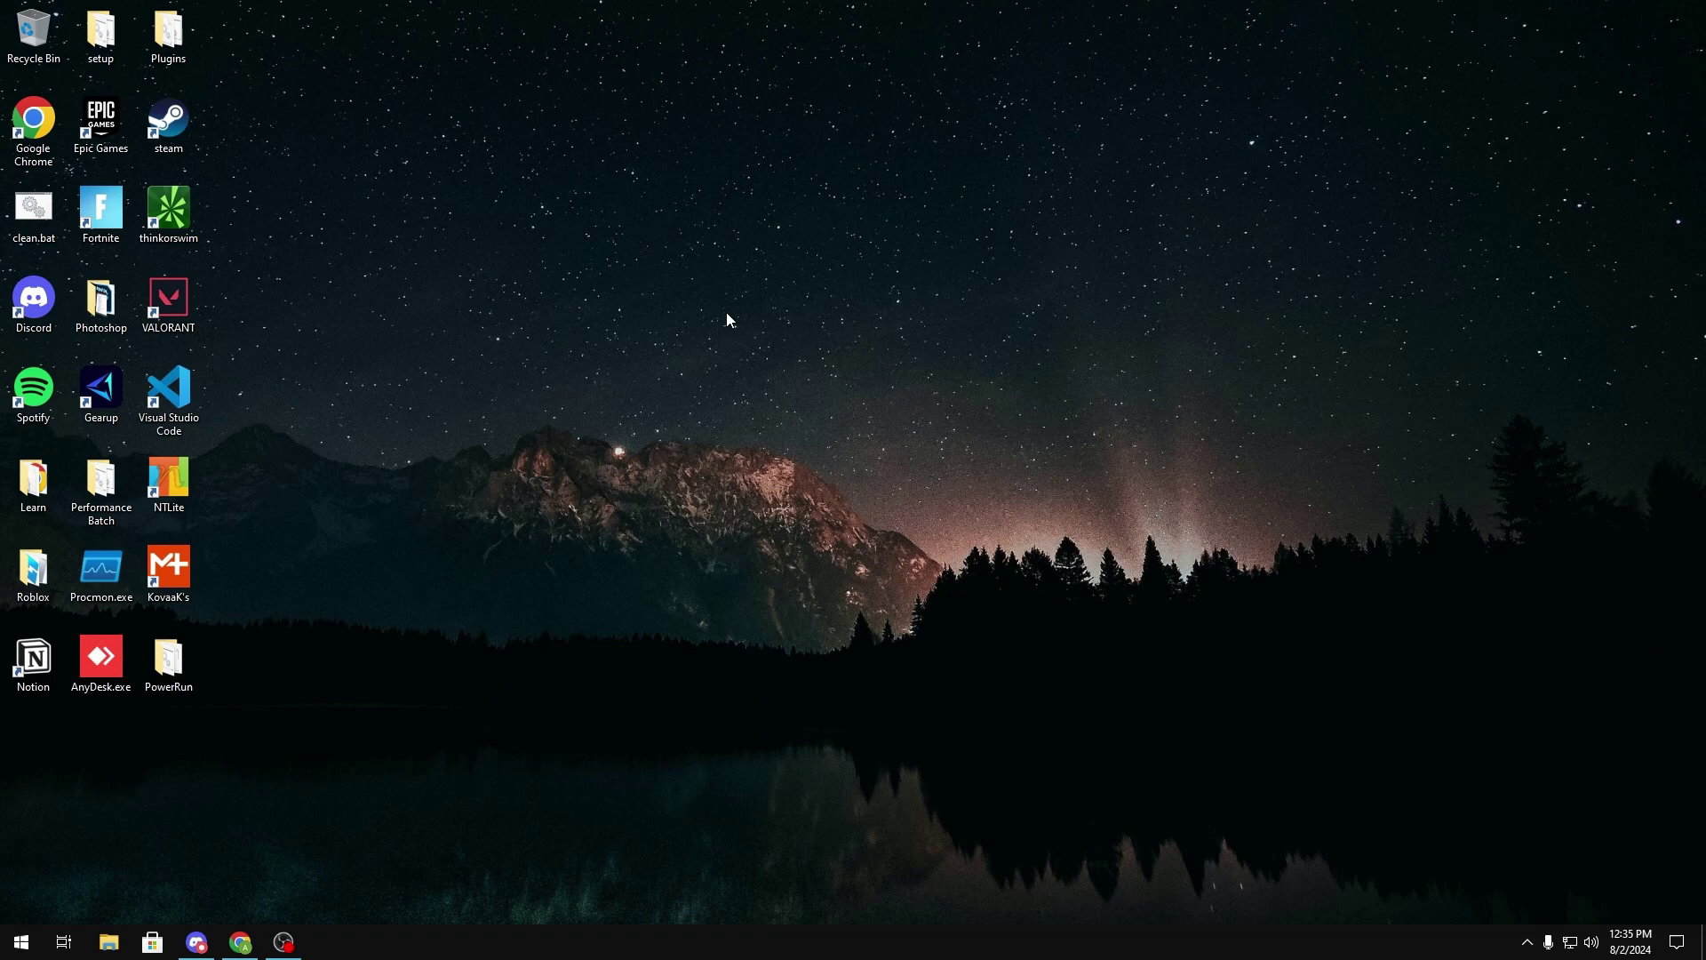
- Launch gpedit.msc and enlarge the Local Group Policy Editor with a wider tree pane
{"action": "key", "text": "super+r"}
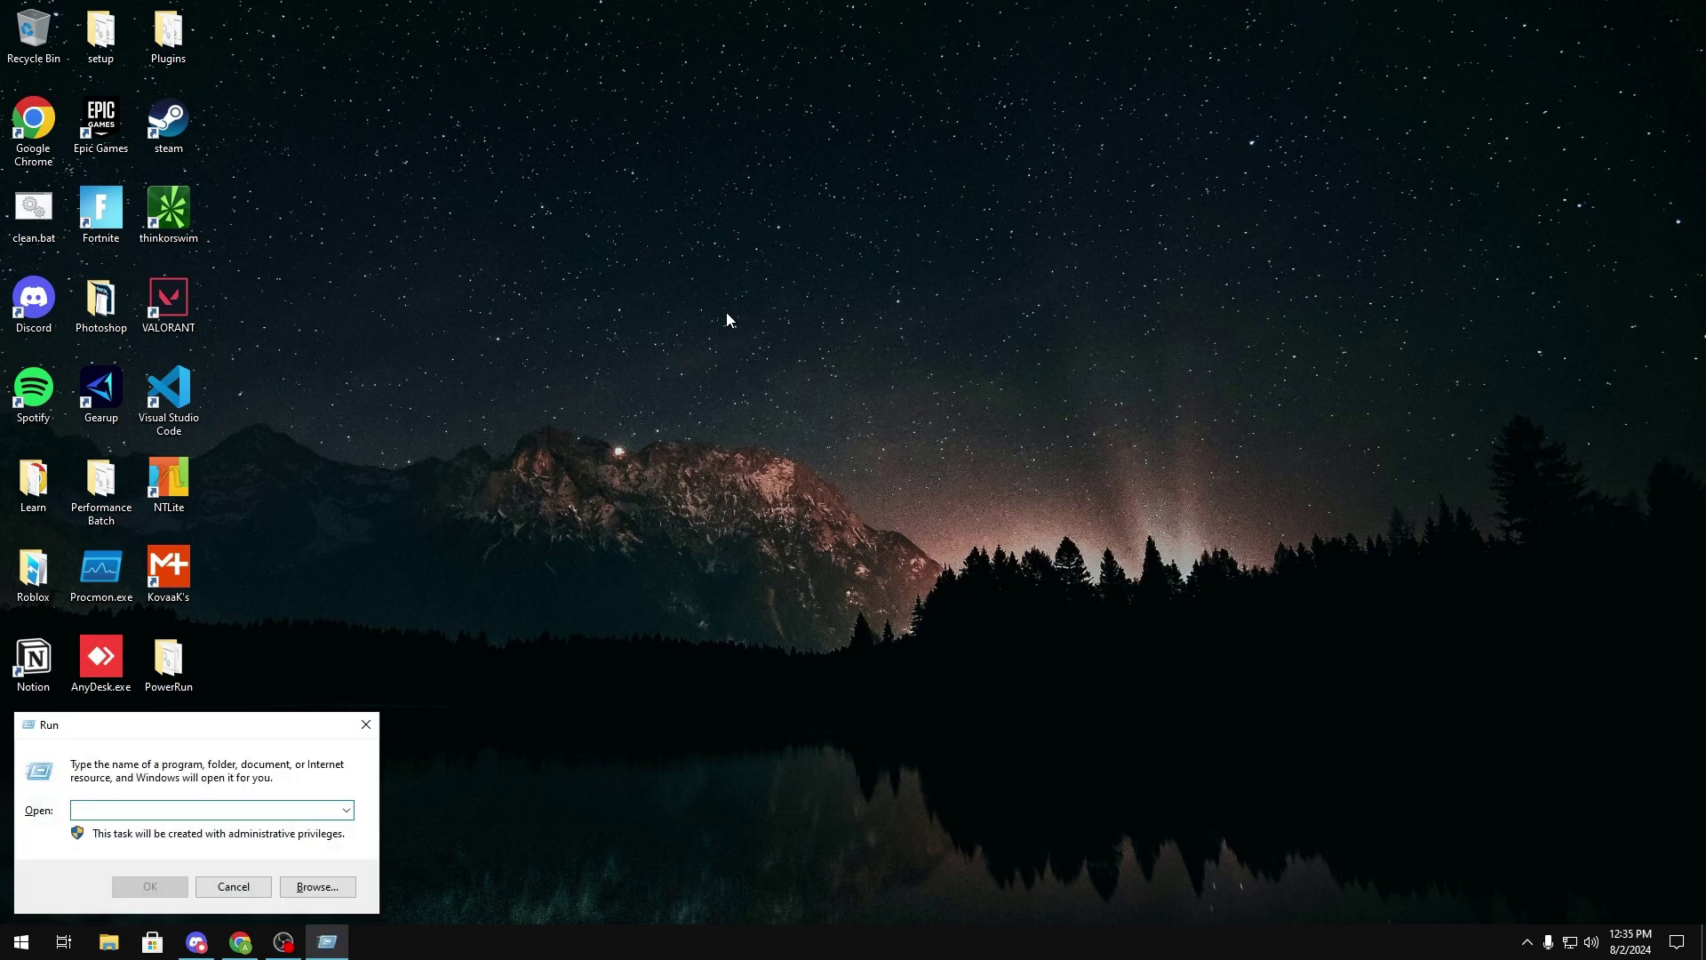
{"action": "type", "text": "gpedit.msc"}
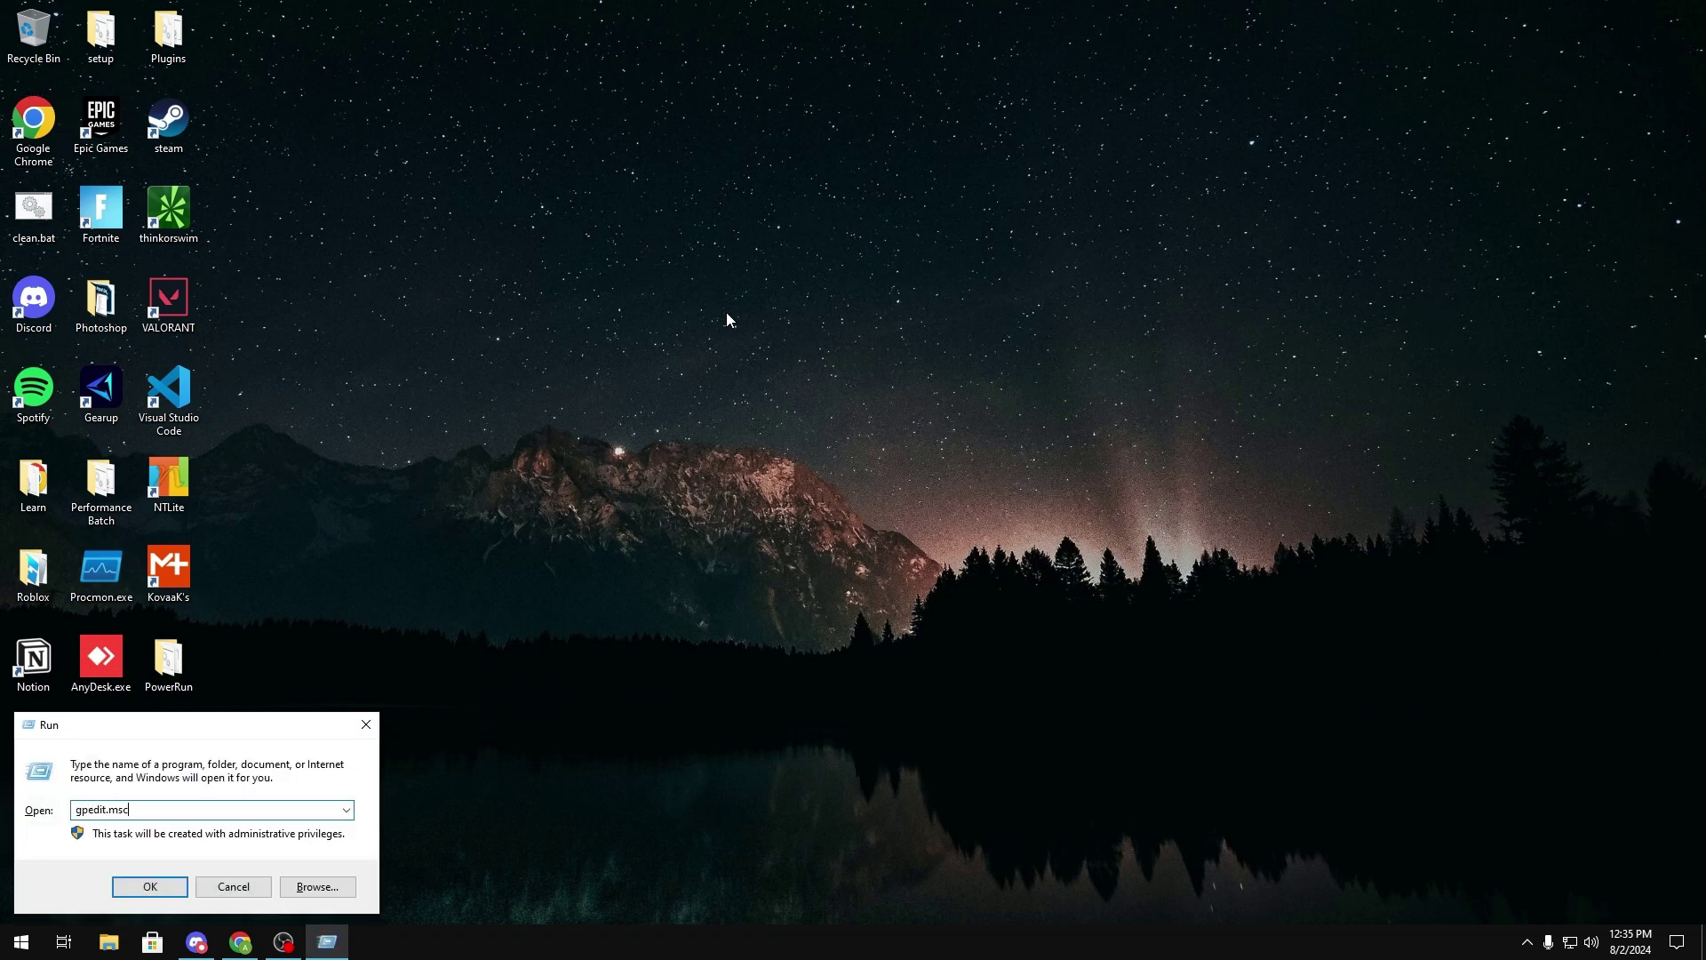
{"action": "key", "text": "Return"}
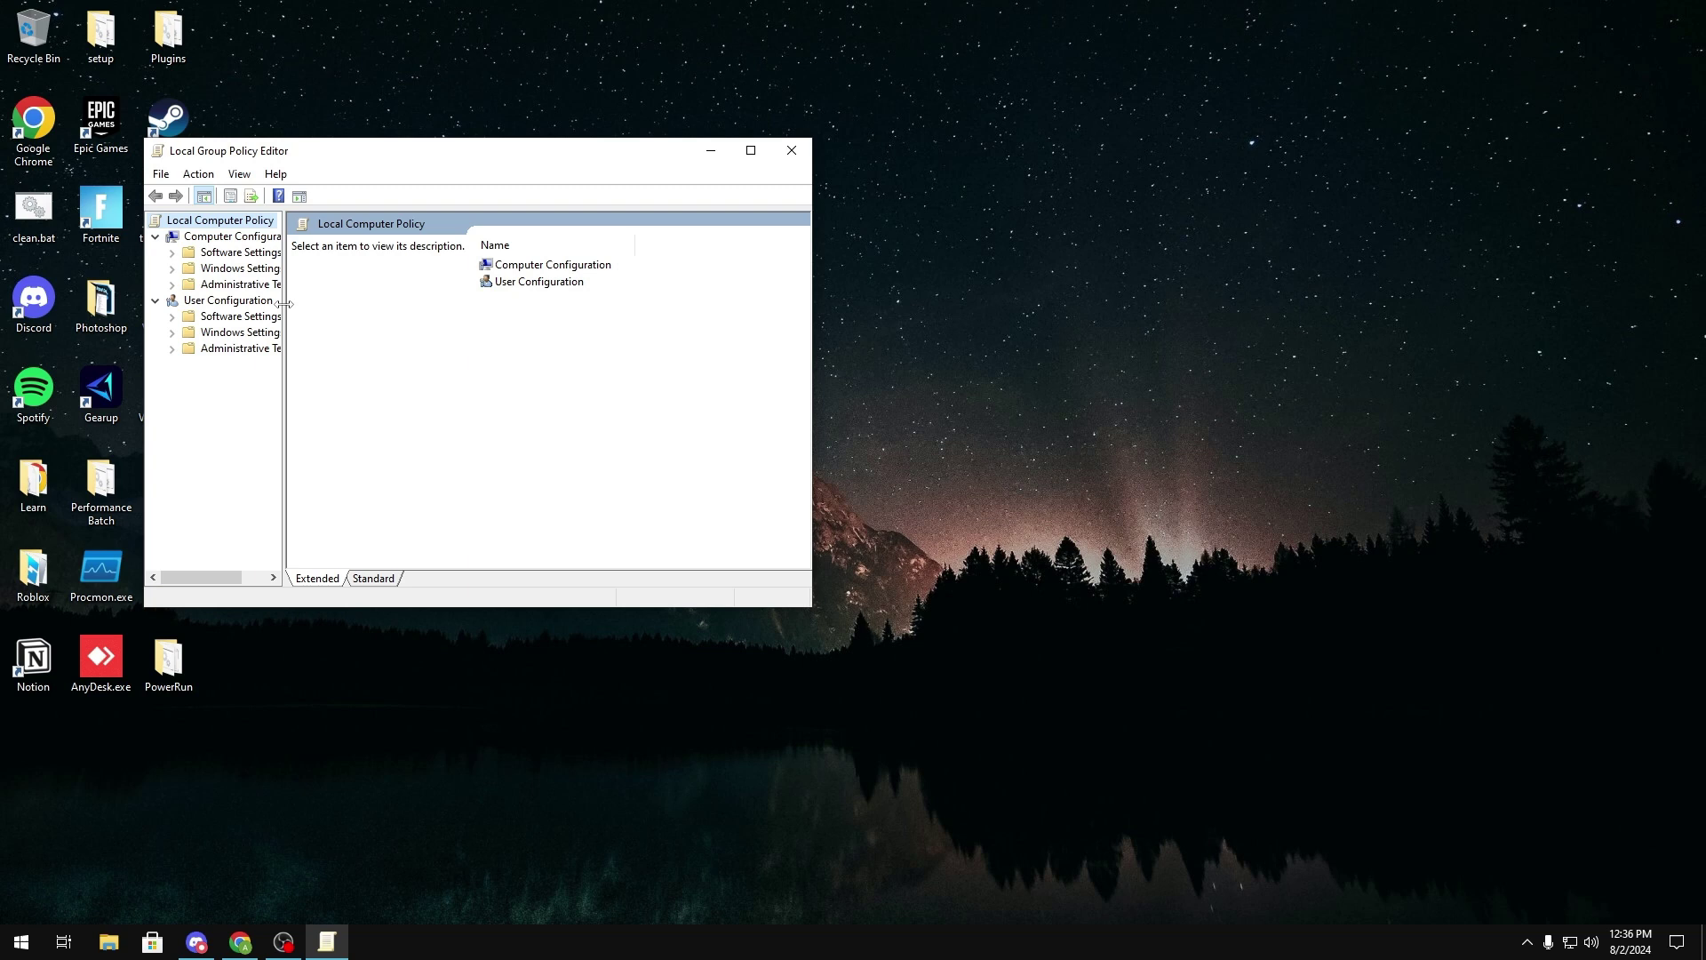
{"action": "left_click_drag", "start_coordinate": [284, 304], "coordinate": [327, 307]}
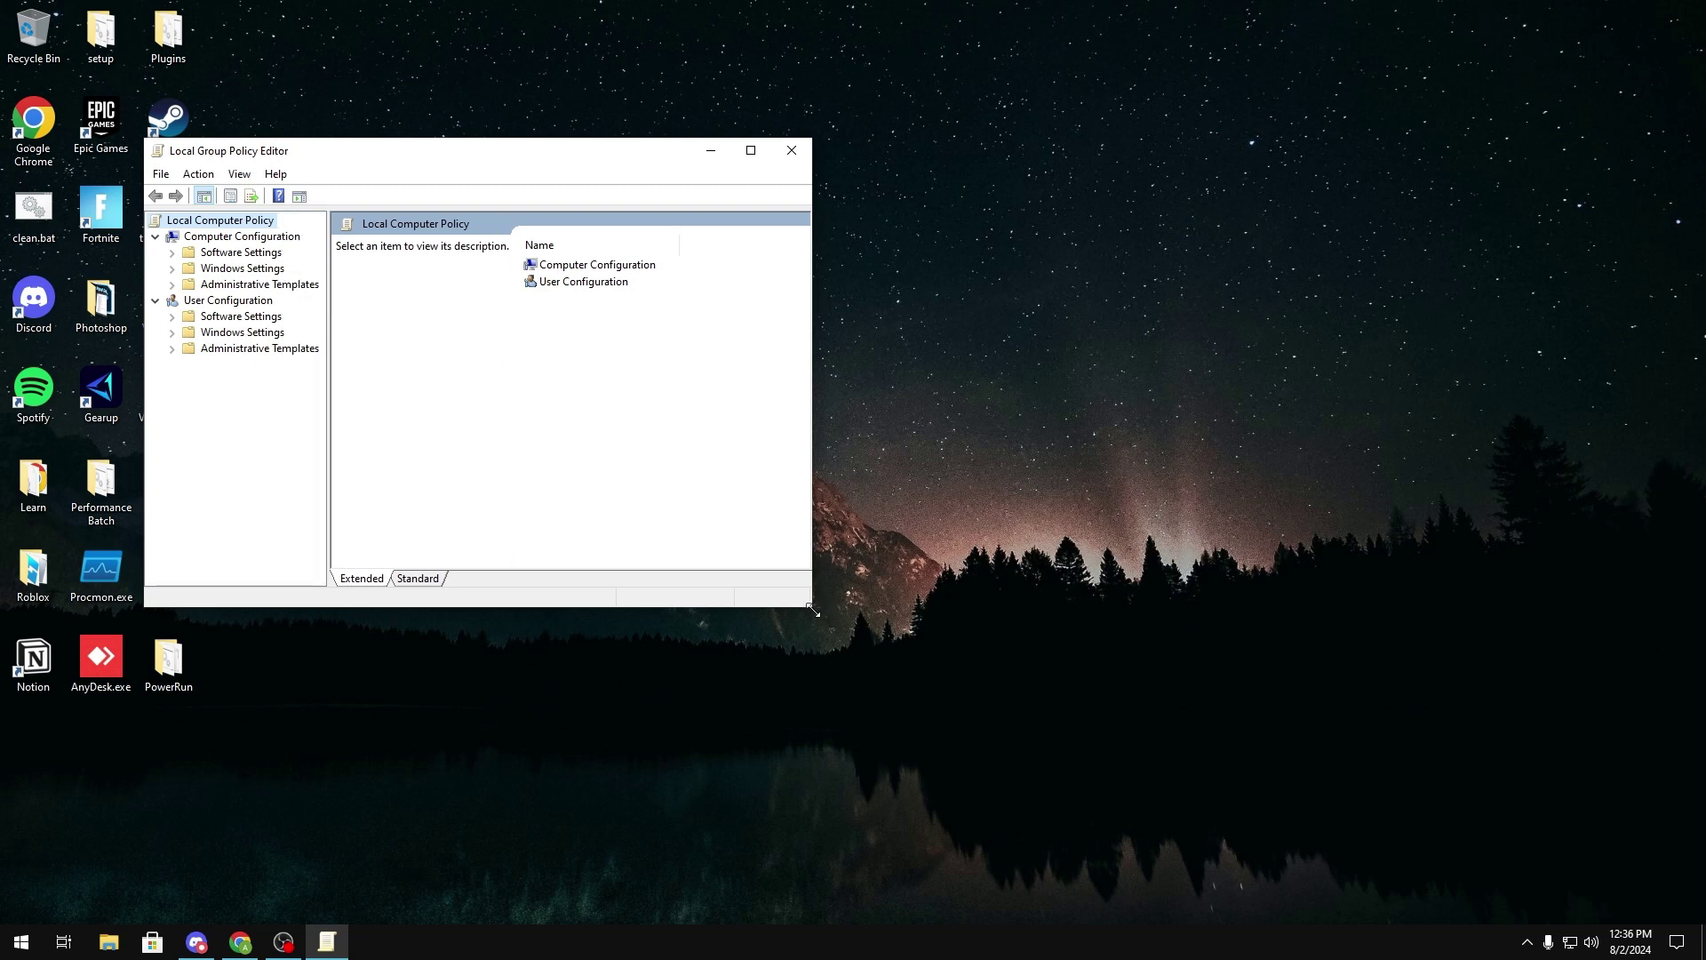
{"action": "left_click_drag", "start_coordinate": [812, 610], "coordinate": [1061, 843]}
{"action": "left_click_drag", "start_coordinate": [586, 160], "coordinate": [973, 103]}
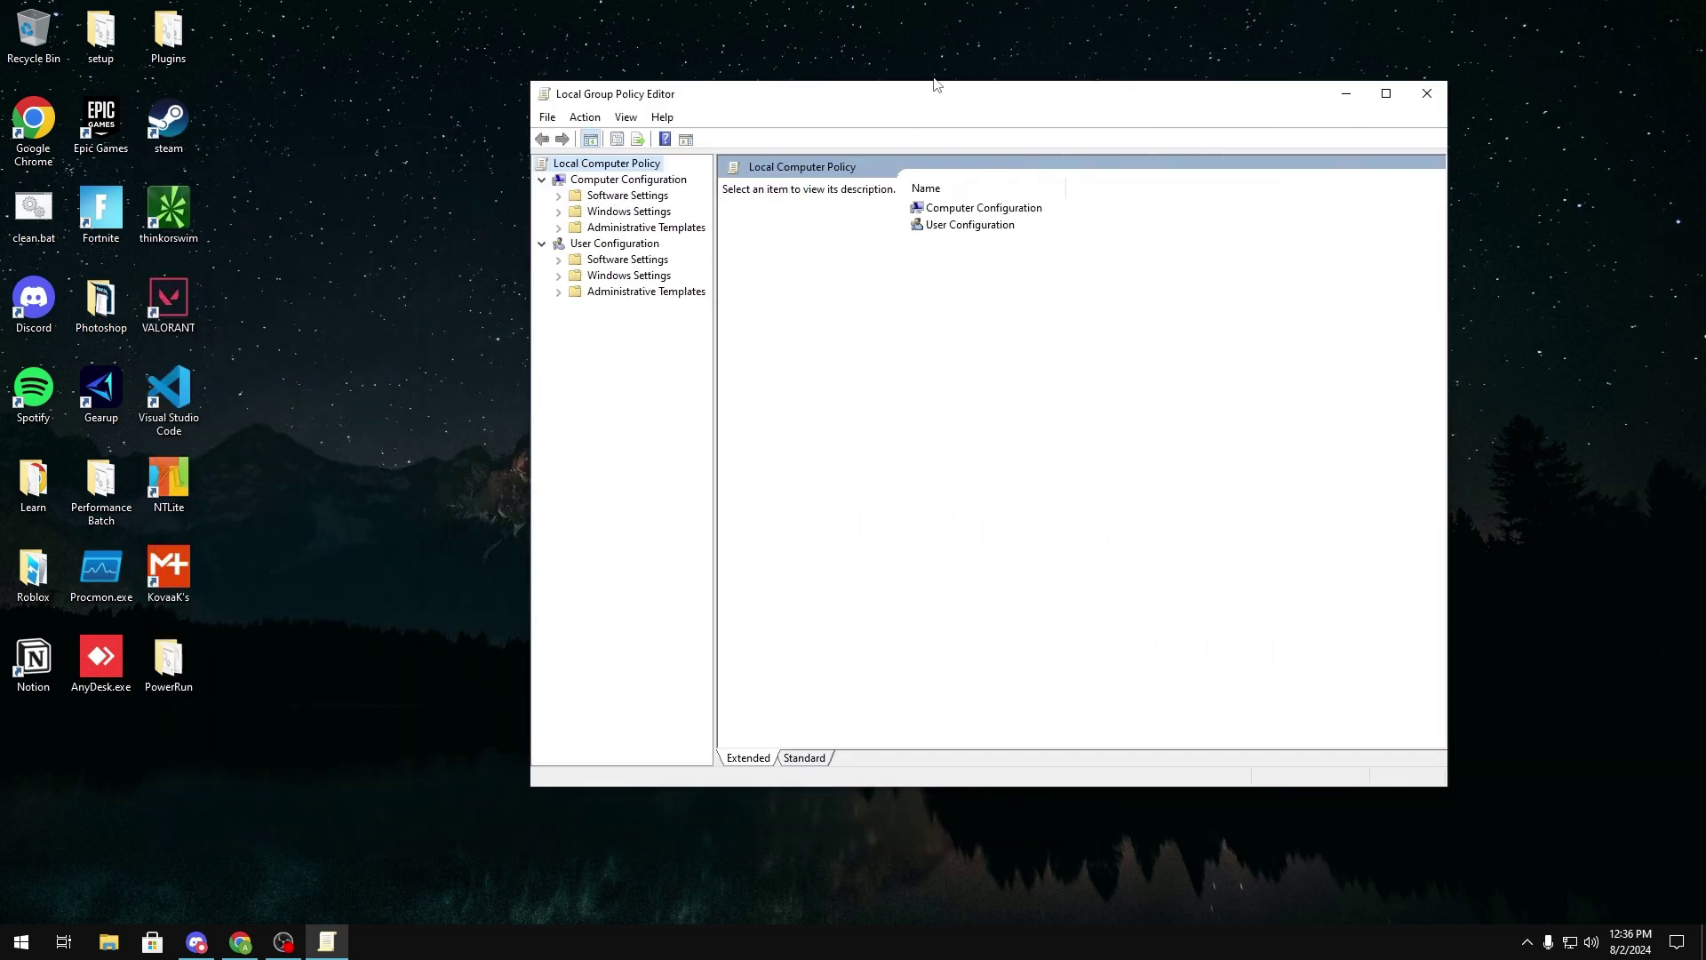
- Under Policy-based QoS, keep DSCP marking requests controlled and Ignored in Advanced QoS settings
{"action": "left_click", "coordinate": [559, 212]}
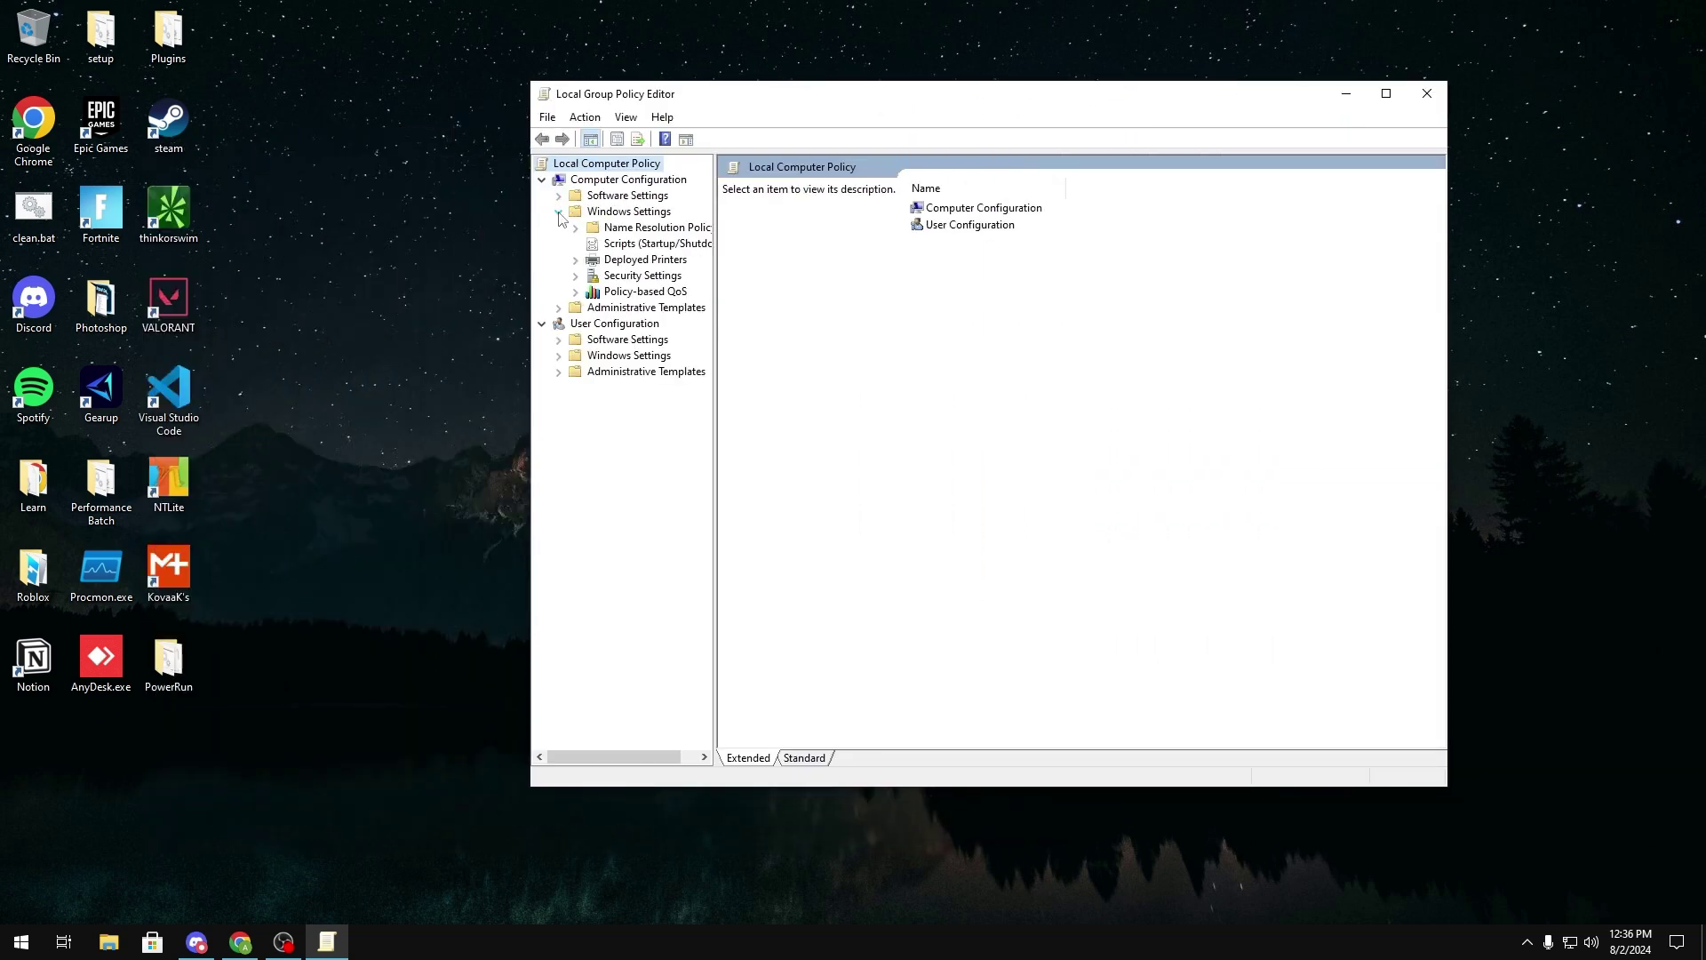
{"action": "left_click", "coordinate": [632, 293]}
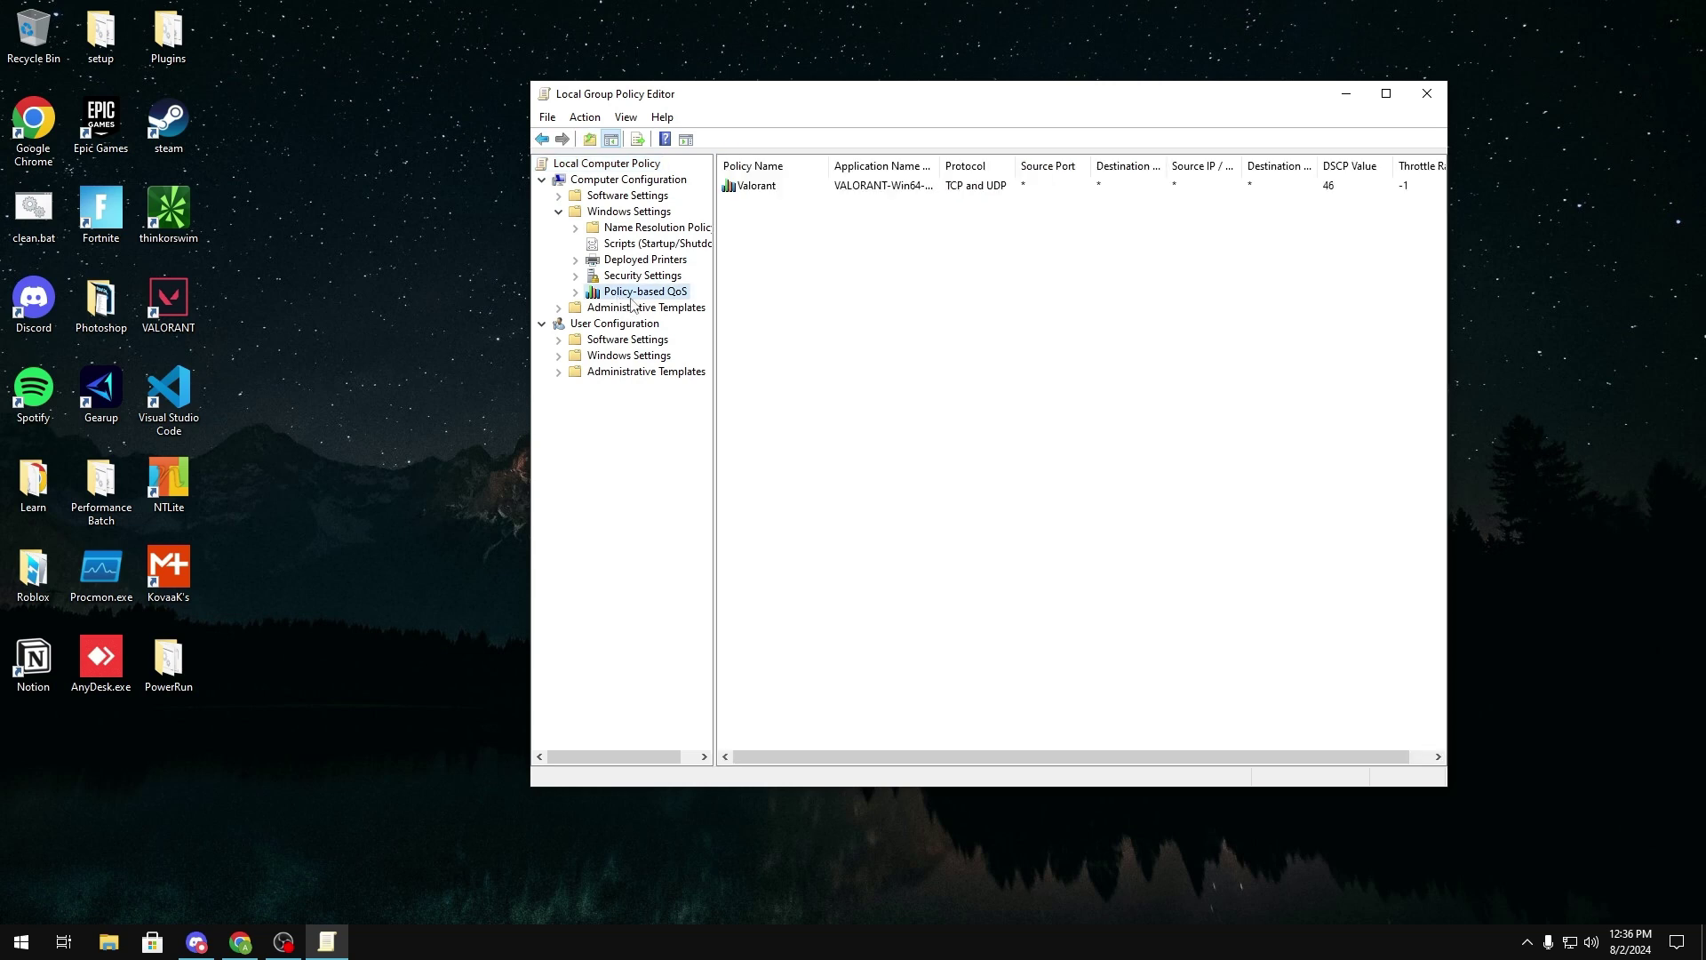
{"action": "left_click", "coordinate": [756, 167]}
{"action": "right_click", "coordinate": [619, 299]}
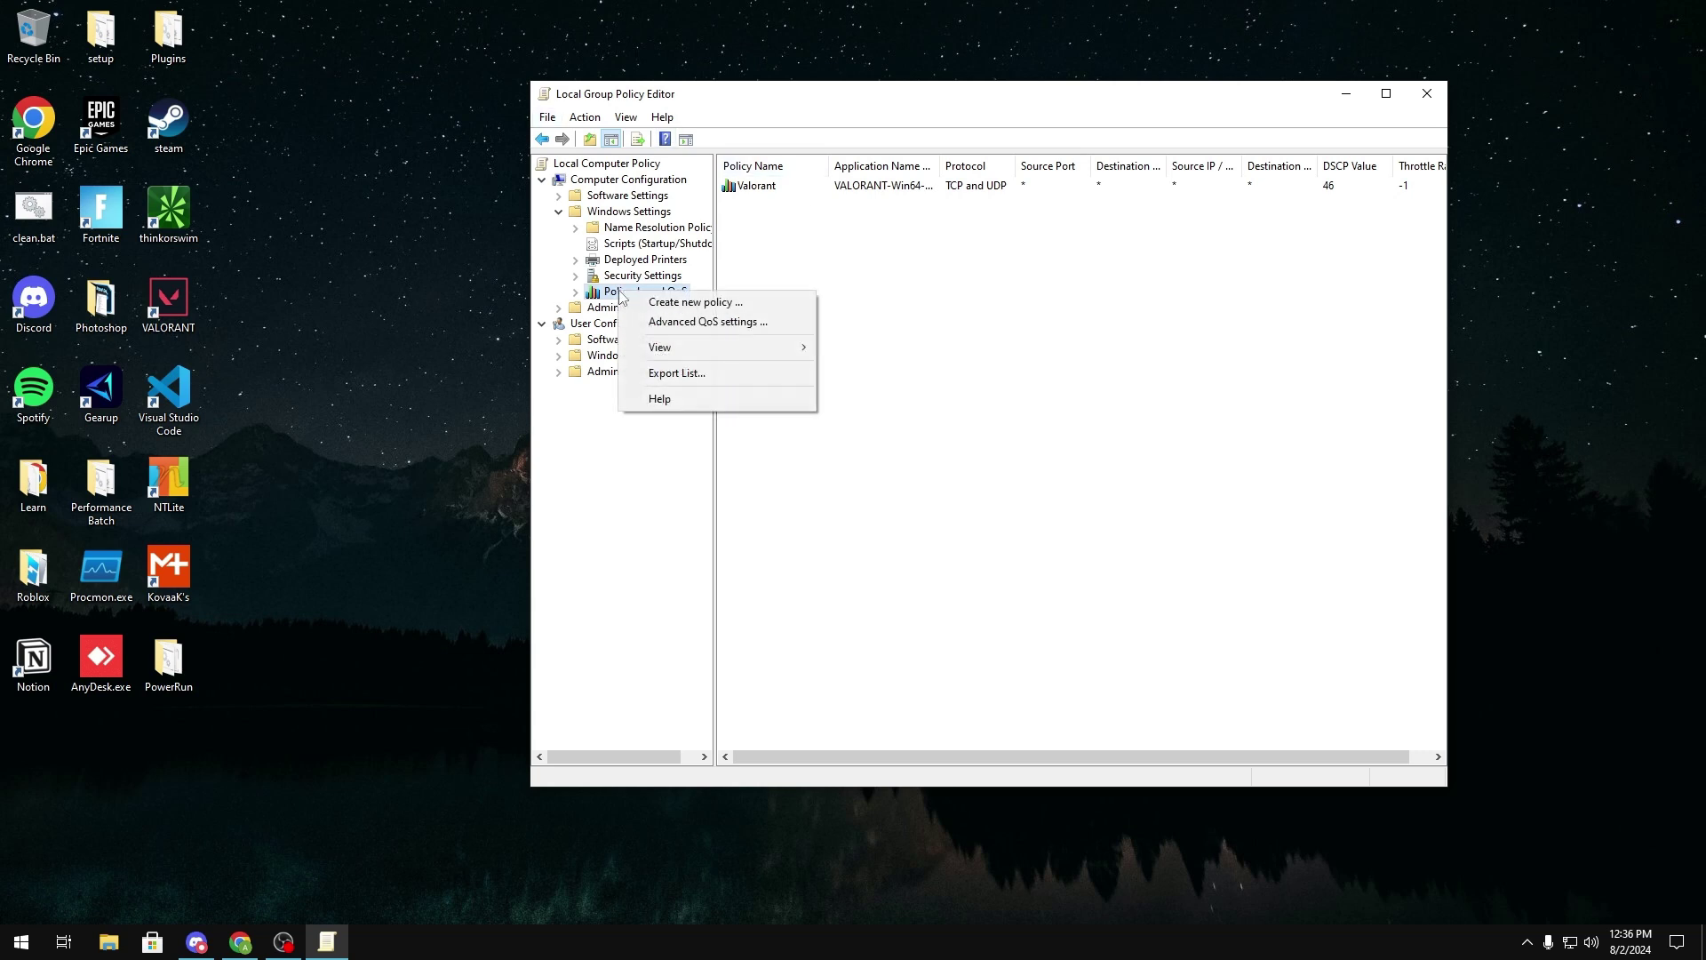
{"action": "left_click", "coordinate": [749, 325]}
{"action": "left_click", "coordinate": [968, 332]}
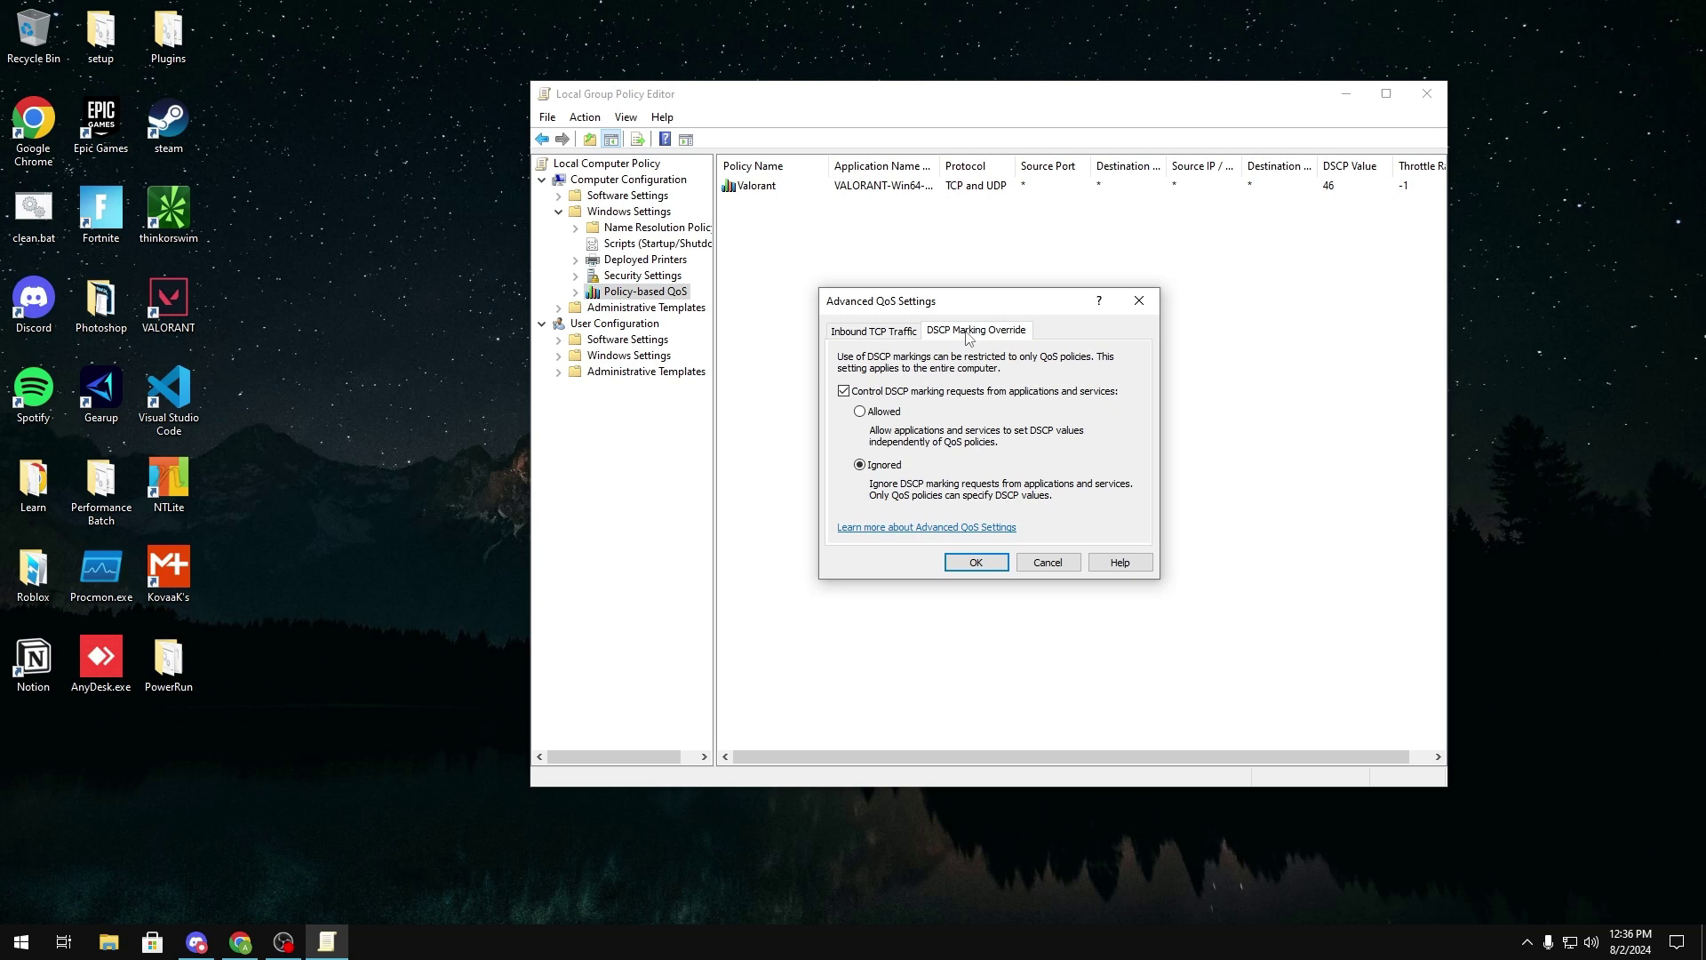
{"action": "left_click", "coordinate": [893, 392]}
{"action": "left_click", "coordinate": [889, 394]}
{"action": "left_click", "coordinate": [978, 562]}
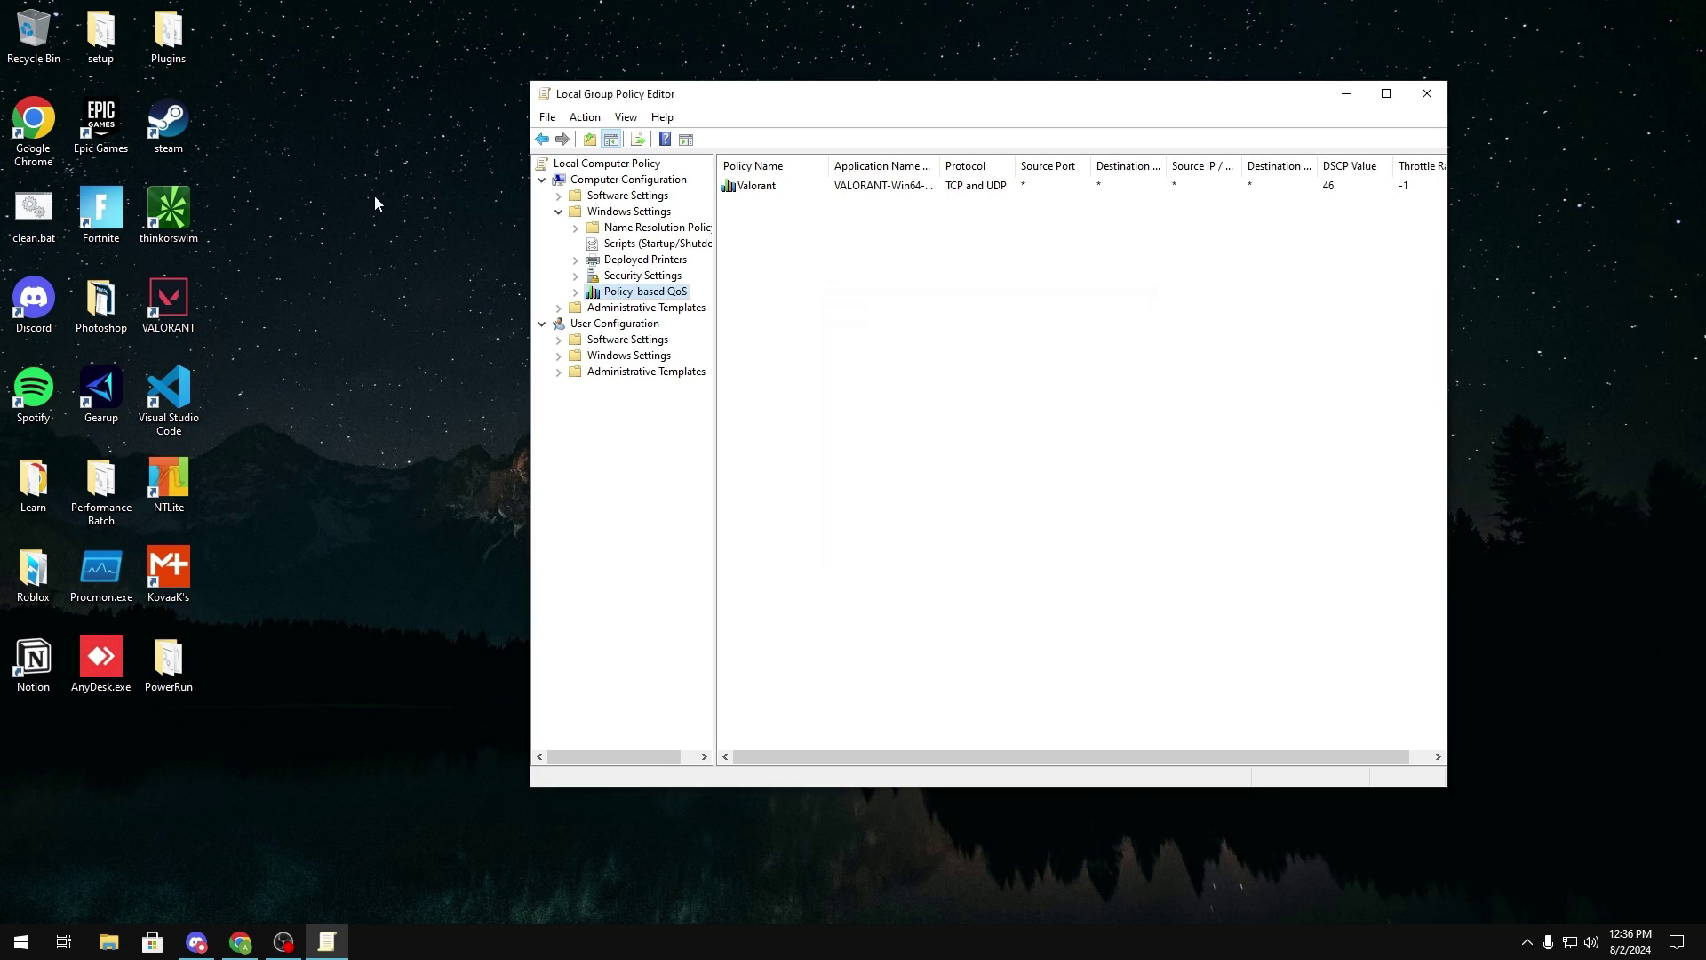
- Start a new Policy-based QoS policy, then bring up Discord's DSCP reference link
{"action": "right_click", "coordinate": [619, 296]}
{"action": "left_click", "coordinate": [615, 297]}
{"action": "right_click", "coordinate": [655, 293]}
{"action": "left_click", "coordinate": [743, 305]}
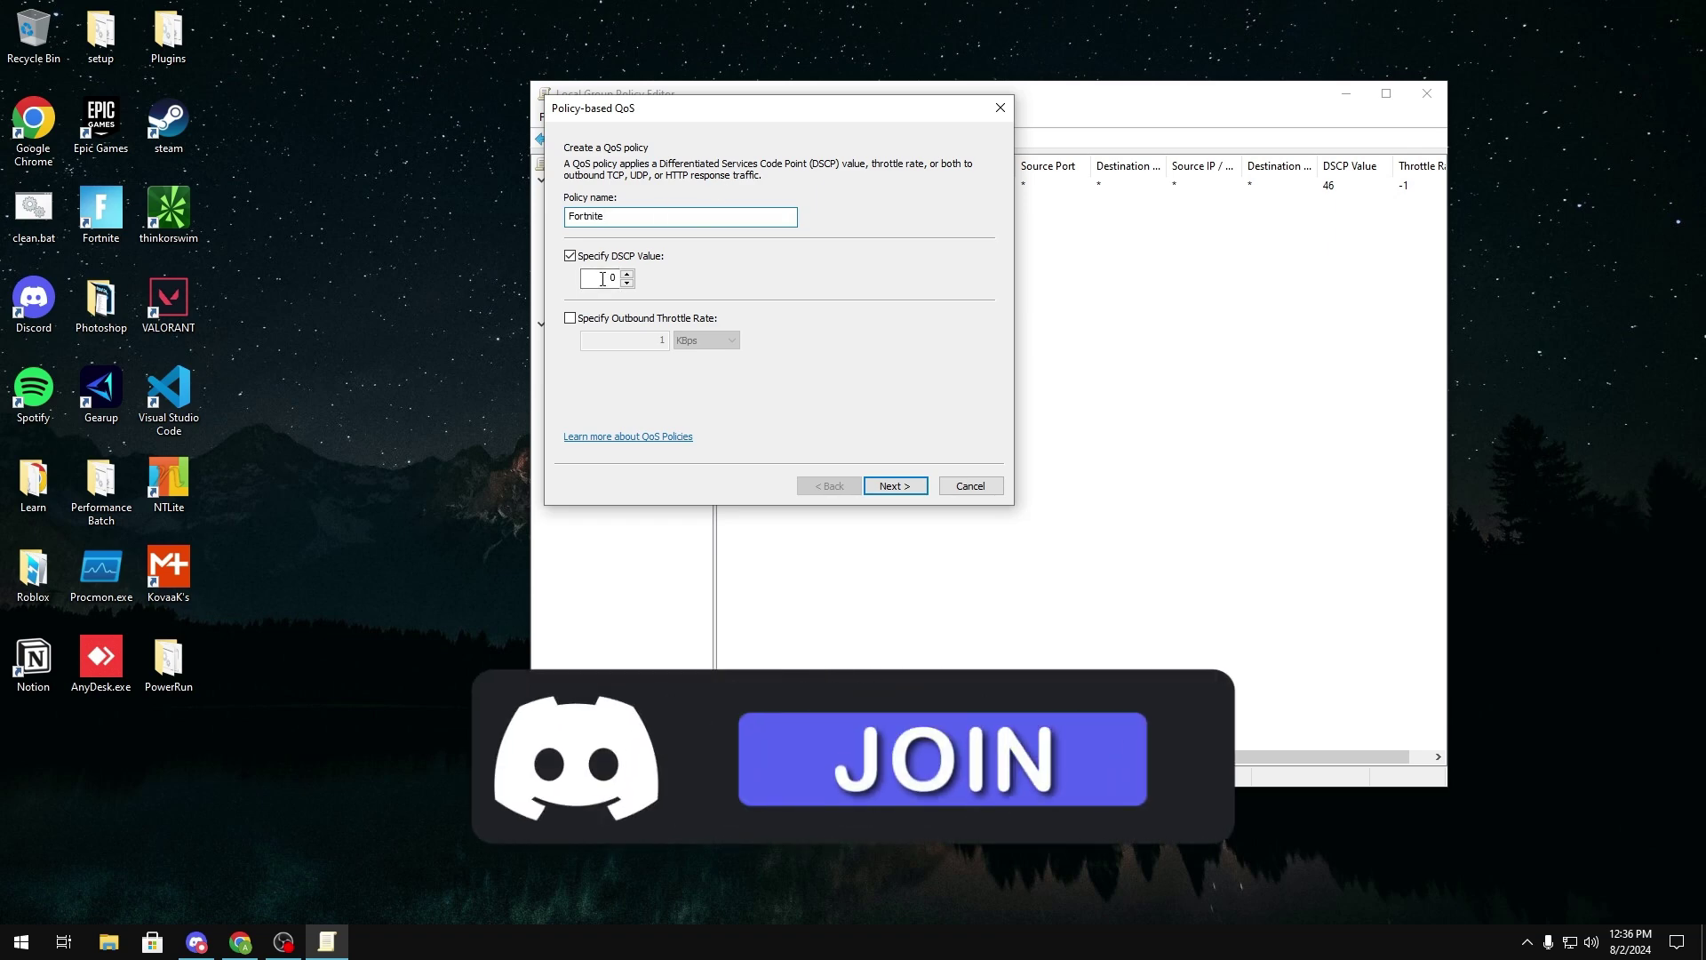
{"action": "left_click", "coordinate": [196, 942]}
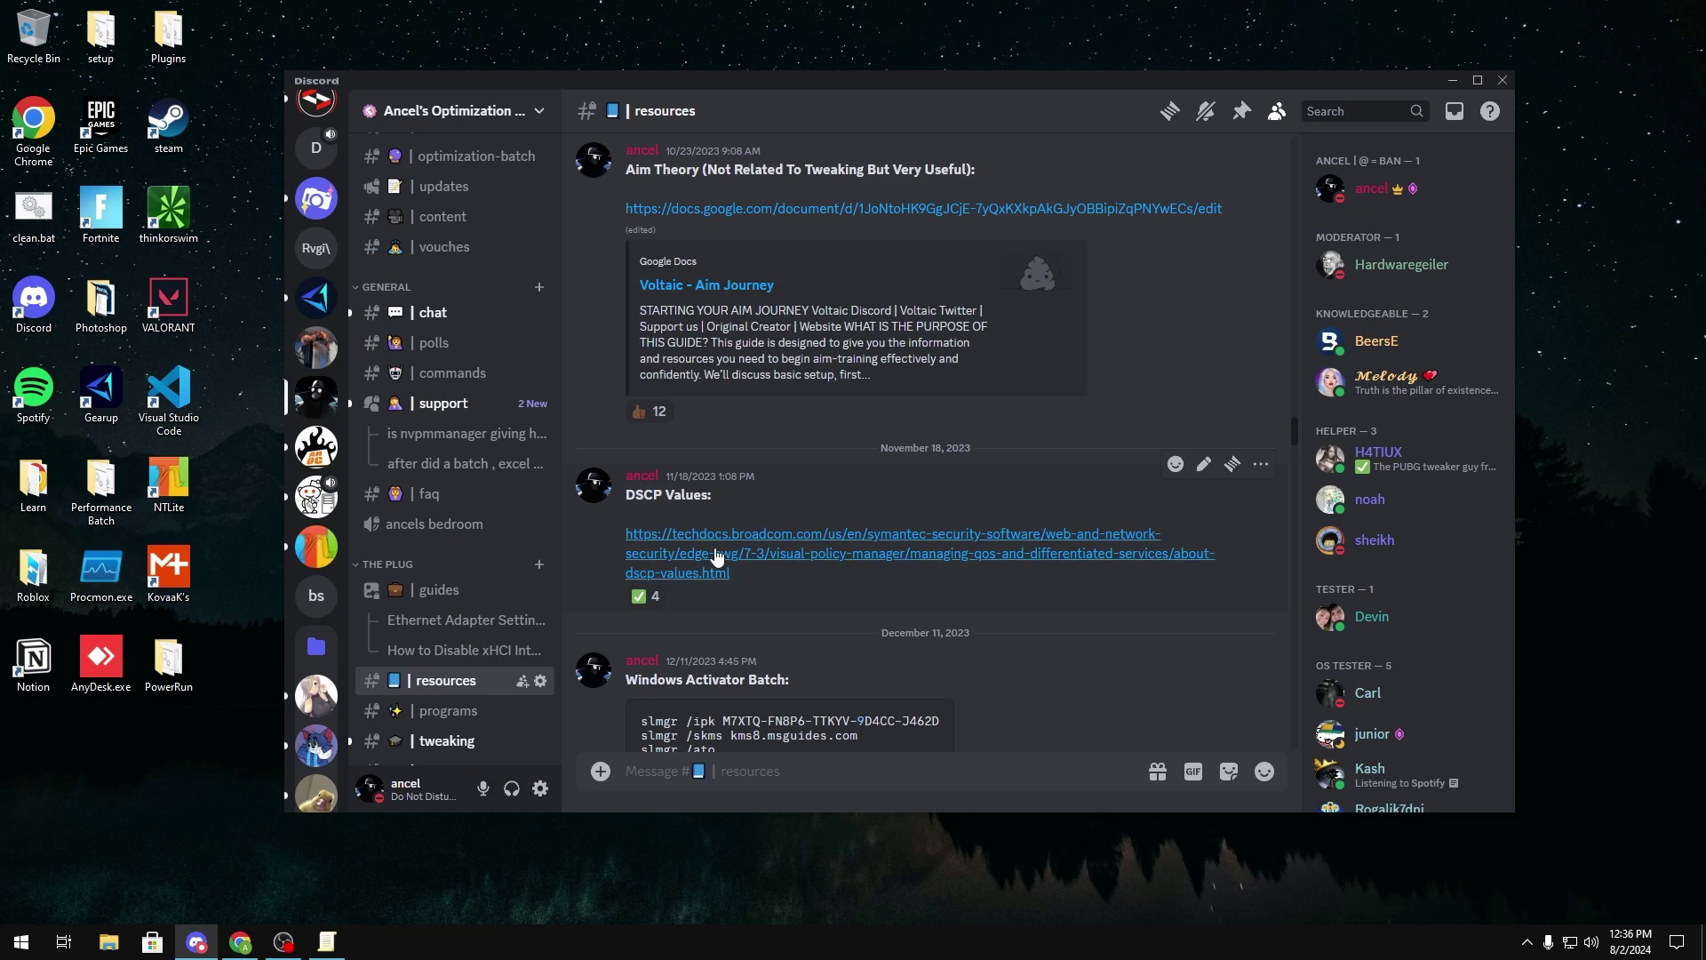
- On the About DSCP Values page, find that Expedited Forwarding (EF) uses value 46
{"action": "left_click", "coordinate": [1455, 78]}
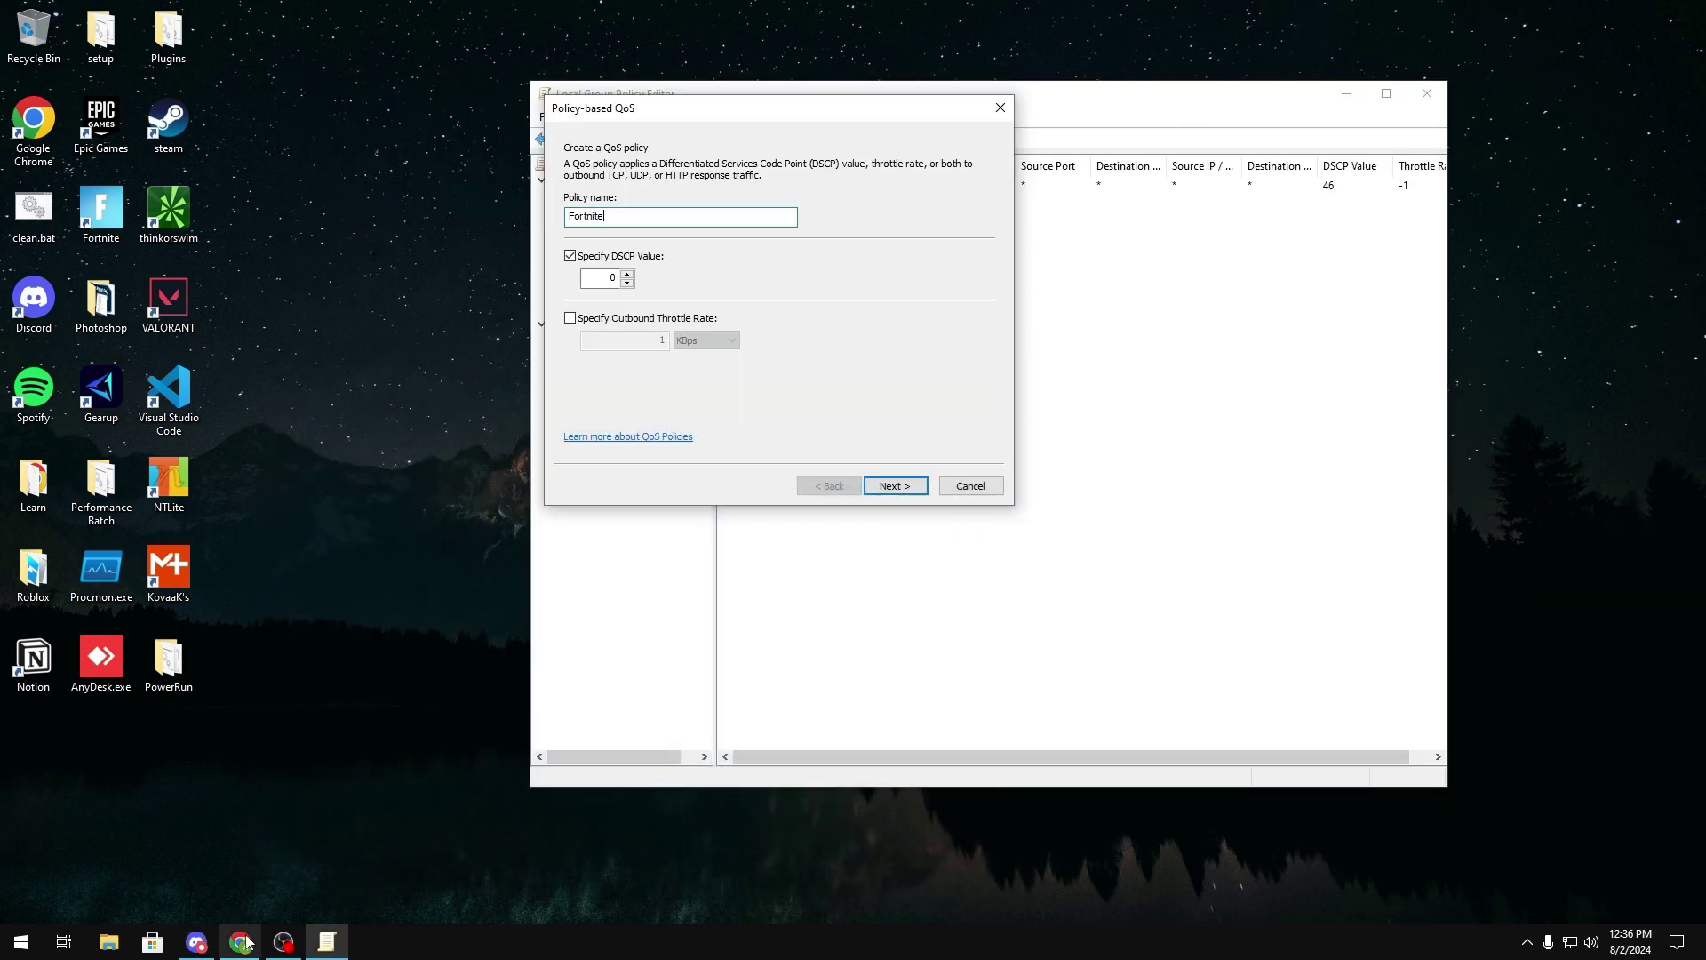
{"action": "scroll", "coordinate": [766, 400], "scroll_direction": "down", "scroll_amount": 6}
{"action": "scroll", "coordinate": [766, 400], "scroll_direction": "down", "scroll_amount": 3}
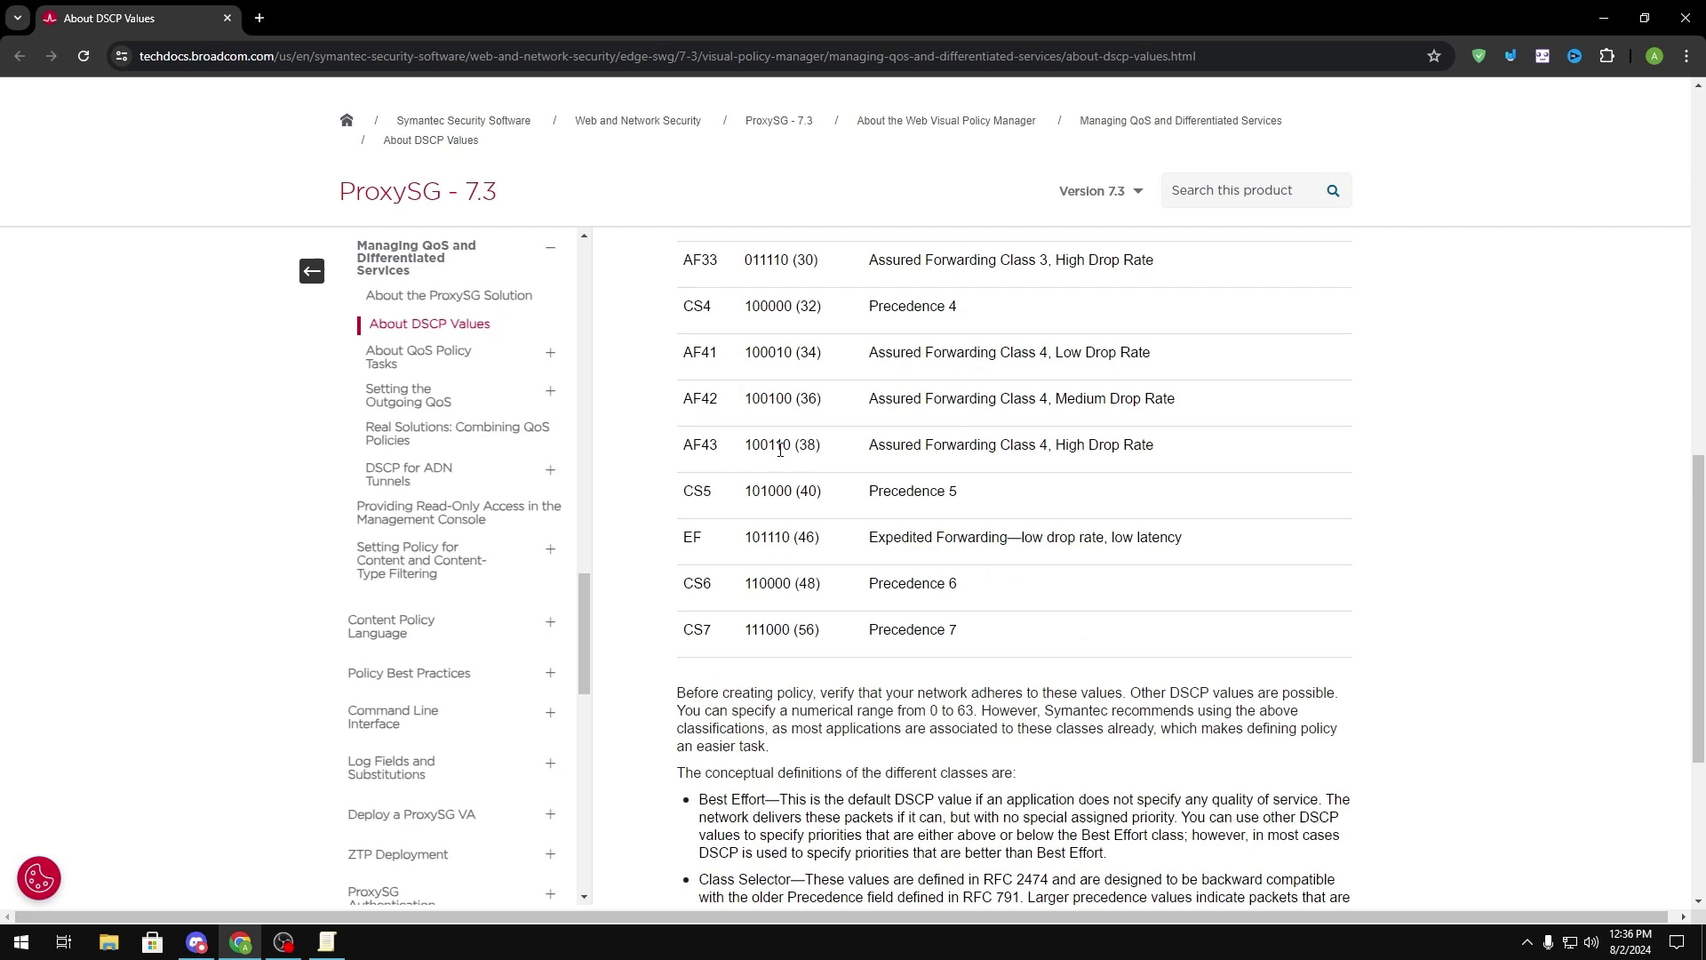
{"action": "left_click_drag", "start_coordinate": [800, 531], "coordinate": [676, 489]}
{"action": "left_click", "coordinate": [919, 526]}
{"action": "scroll", "coordinate": [920, 524], "scroll_direction": "down", "scroll_amount": 2}
{"action": "scroll", "coordinate": [919, 524], "scroll_direction": "down", "scroll_amount": 1}
{"action": "scroll", "coordinate": [909, 483], "scroll_direction": "up", "scroll_amount": 2}
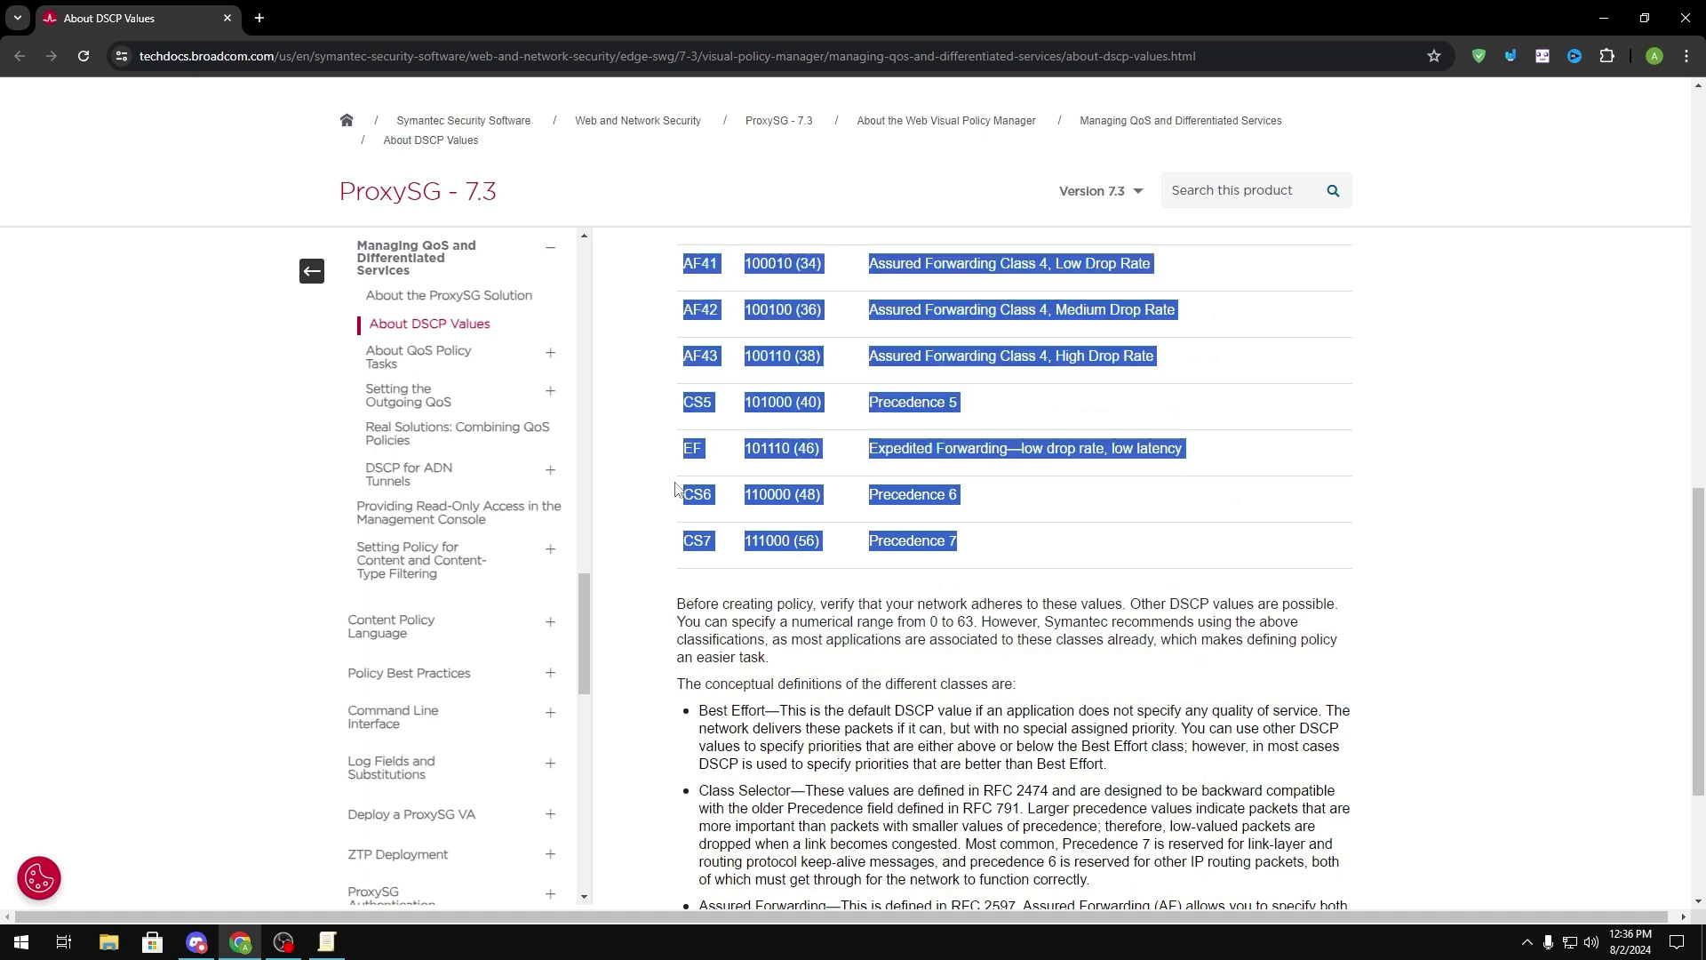
{"action": "left_click", "coordinate": [671, 492]}
{"action": "scroll", "coordinate": [910, 526], "scroll_direction": "down", "scroll_amount": 3}
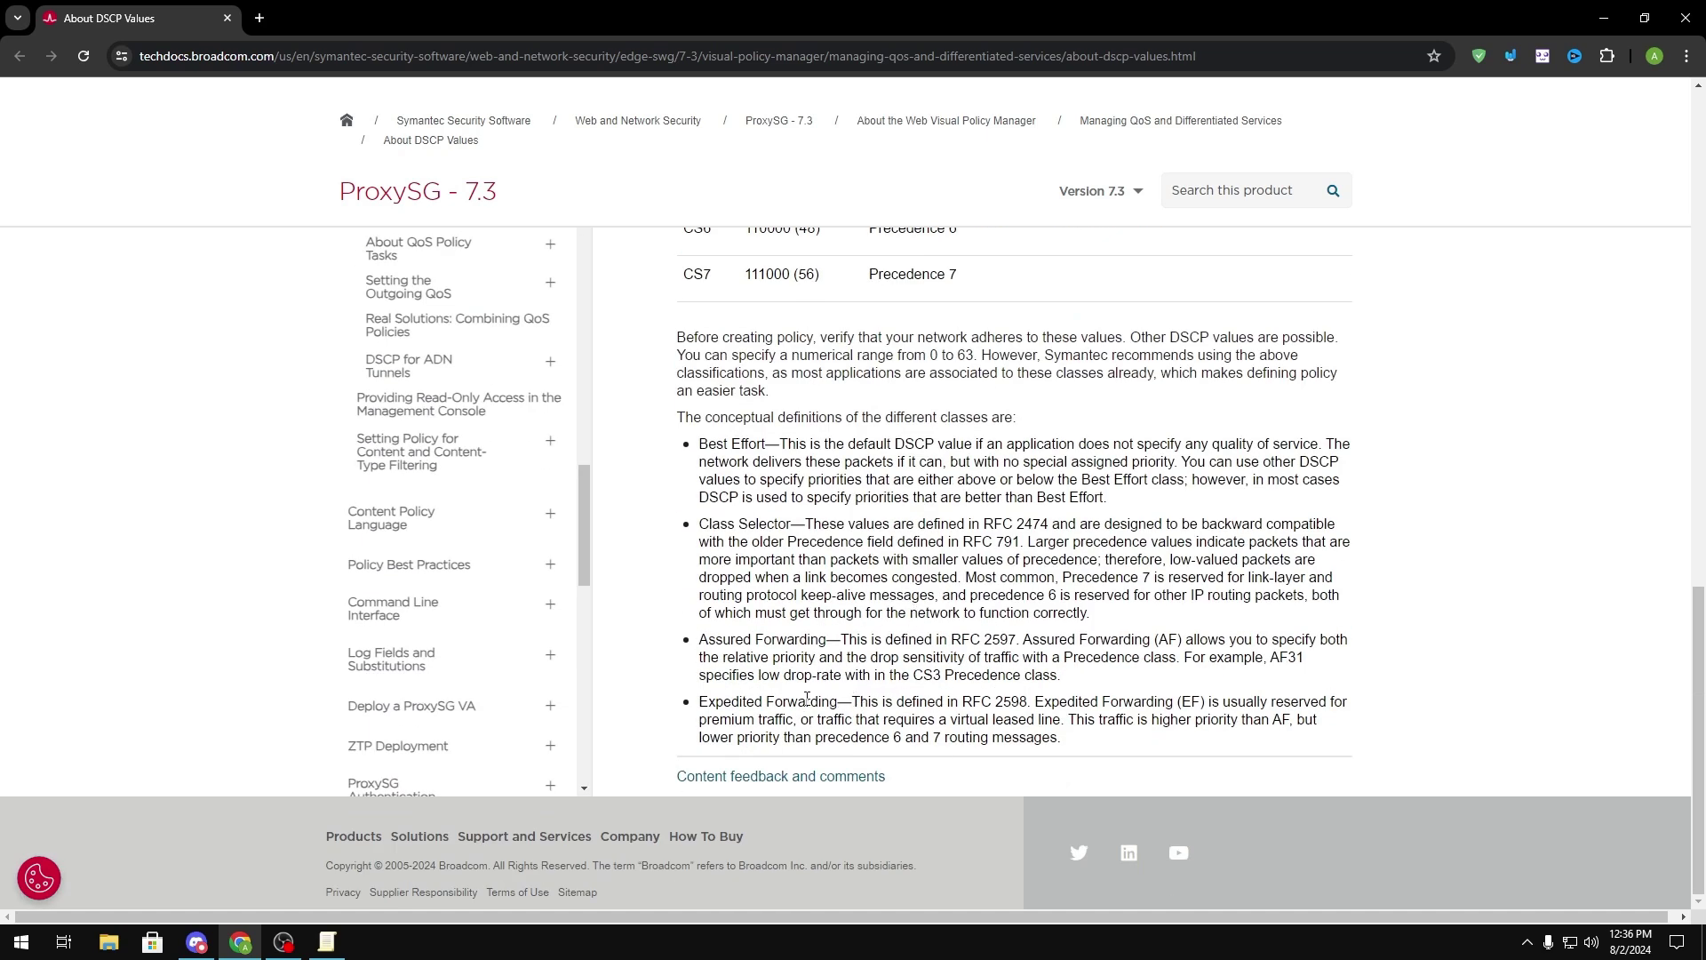
{"action": "left_click_drag", "start_coordinate": [701, 701], "coordinate": [817, 701]}
{"action": "scroll", "coordinate": [827, 622], "scroll_direction": "up", "scroll_amount": 3}
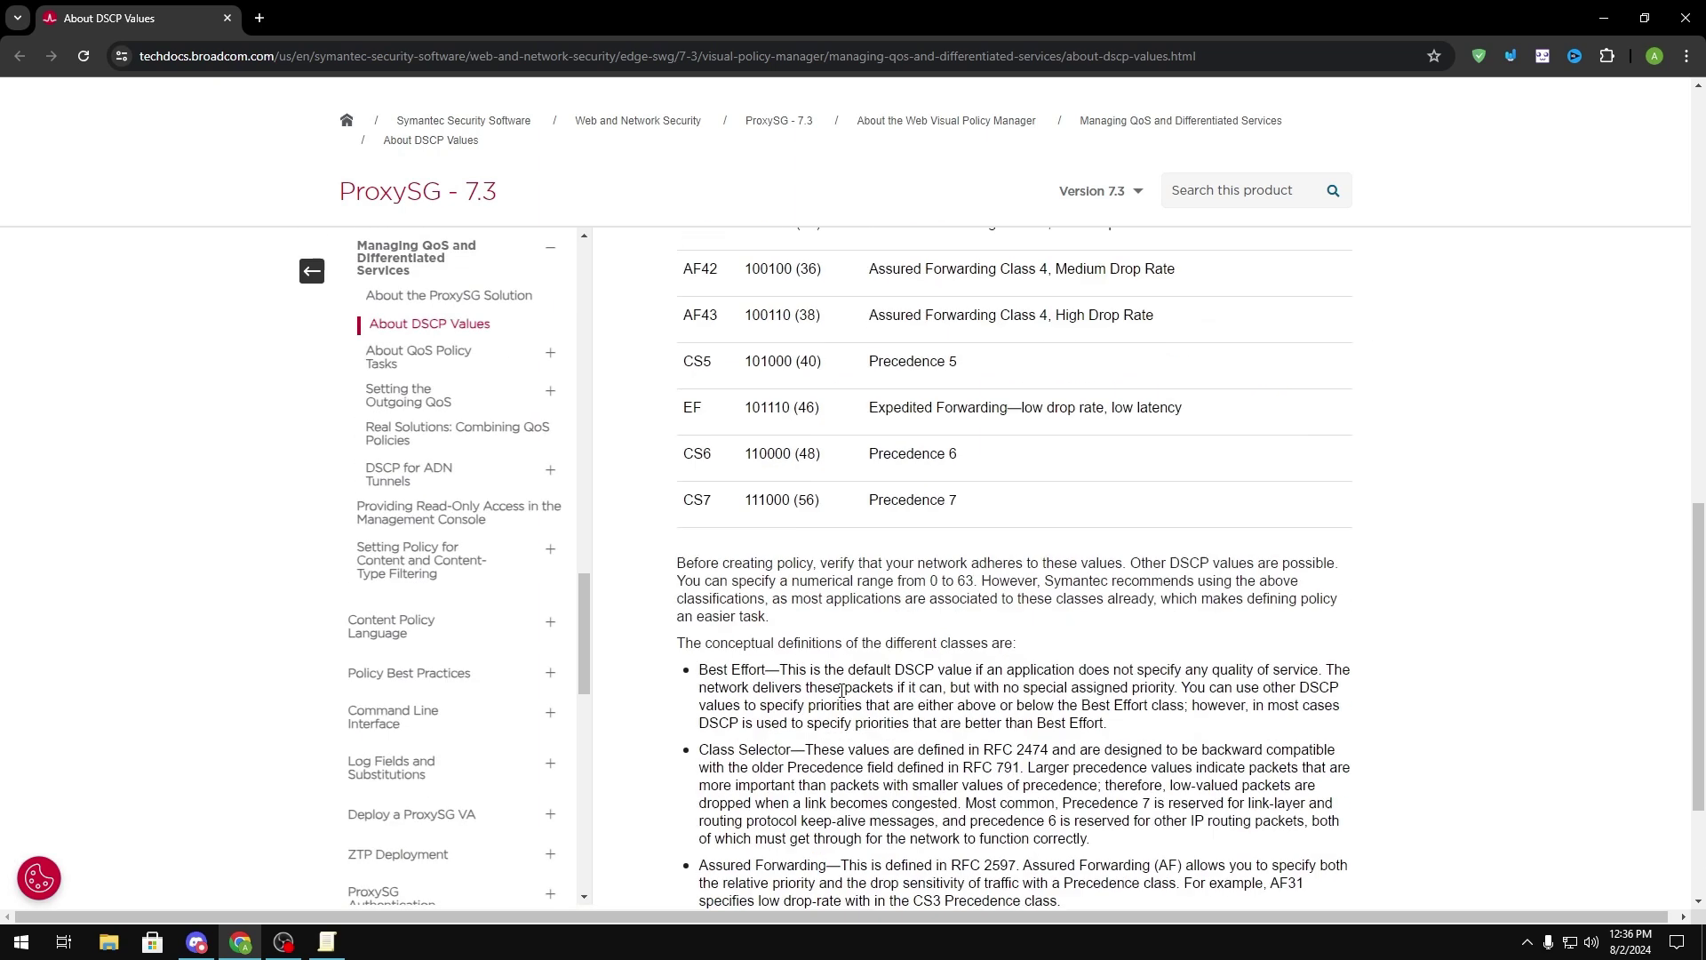
{"action": "left_click_drag", "start_coordinate": [820, 544], "coordinate": [989, 546]}
{"action": "left_click", "coordinate": [989, 554]}
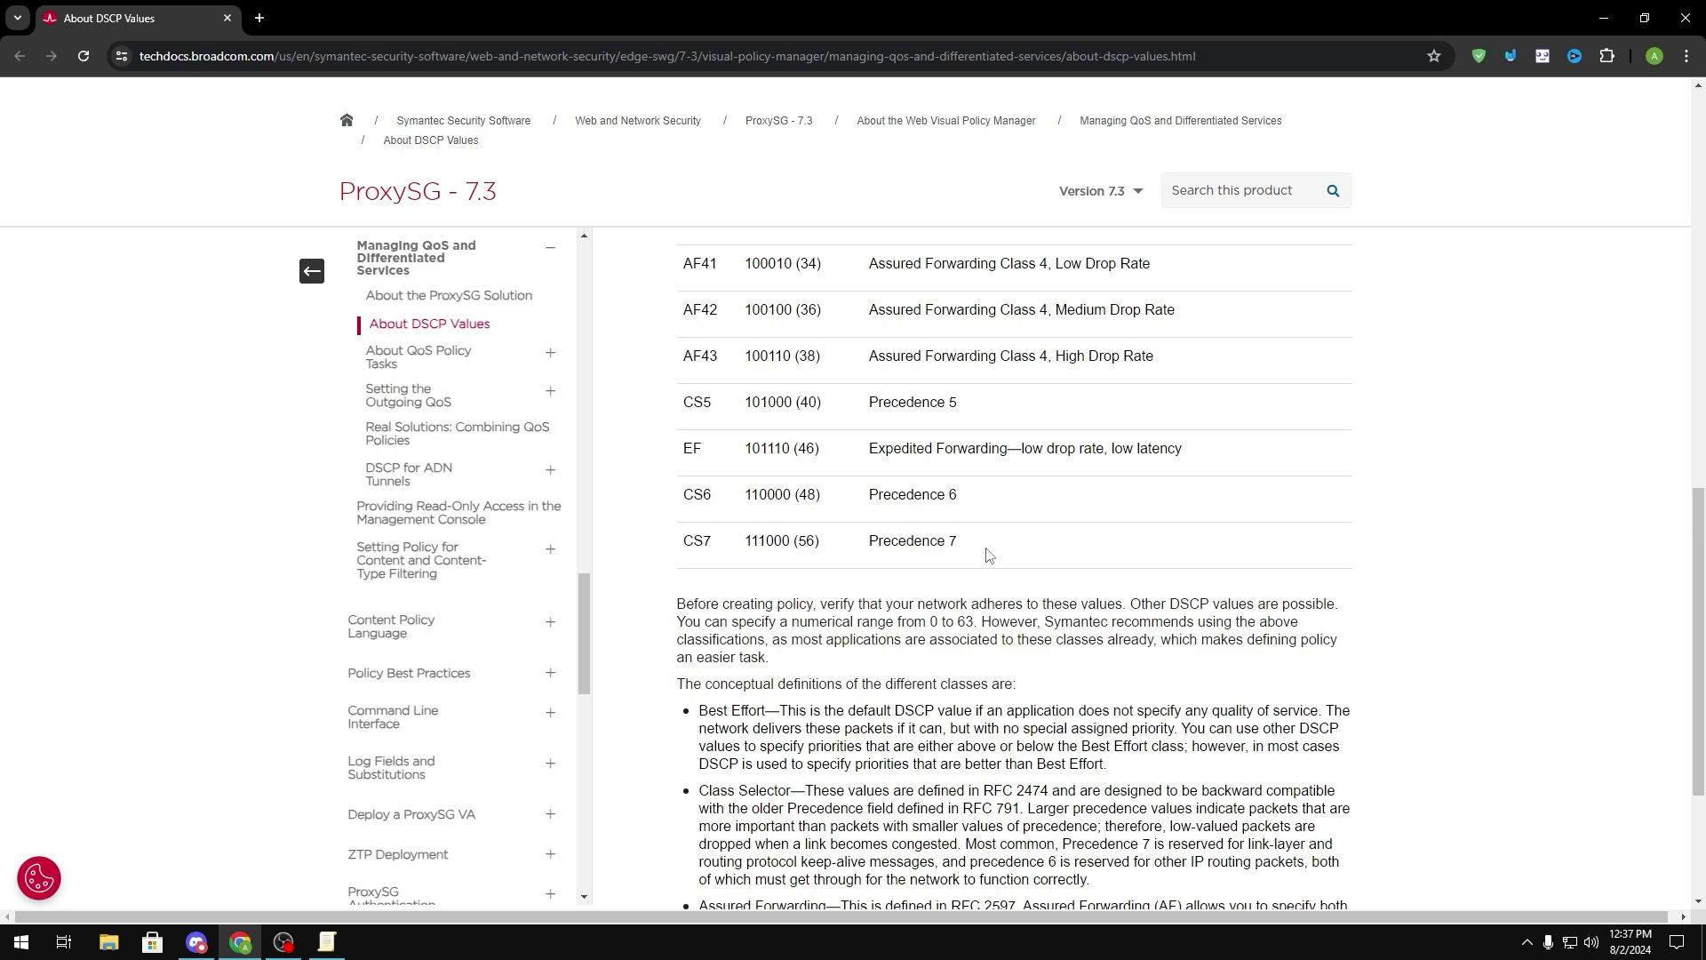
- Set the Fortnite policy's DSCP value to 46 and restrict it to one executable name
{"action": "left_click", "coordinate": [1603, 18]}
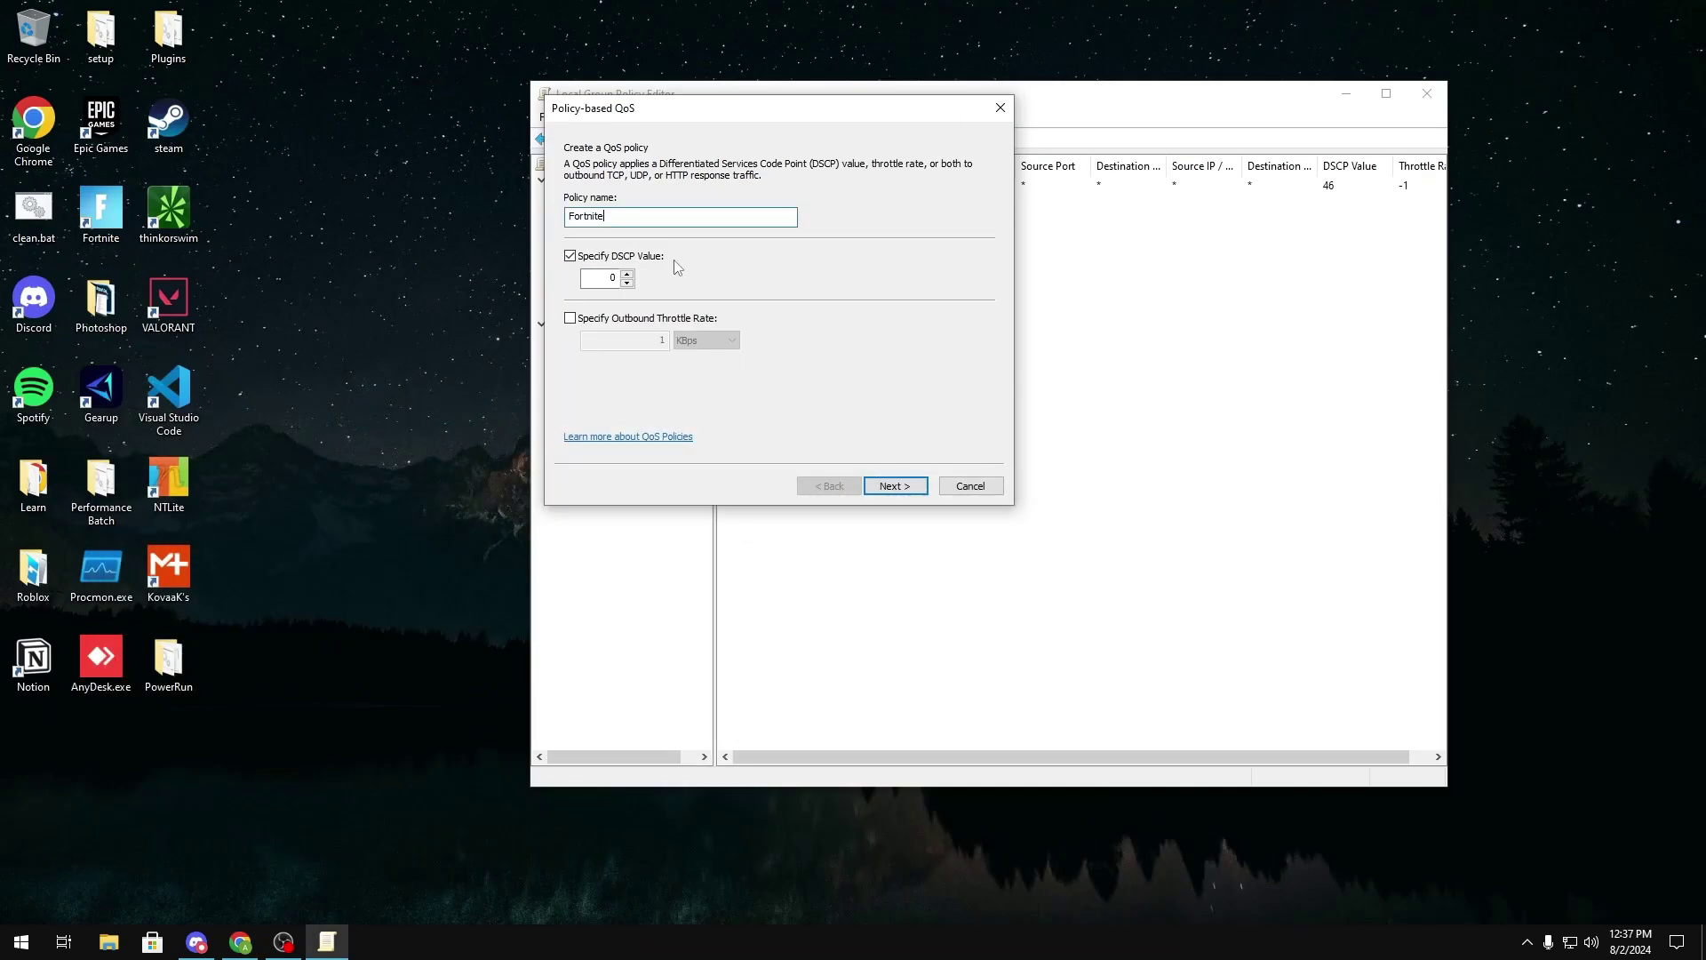
{"action": "double_click", "coordinate": [612, 278]}
{"action": "type", "text": "46"}
{"action": "left_click", "coordinate": [895, 485]}
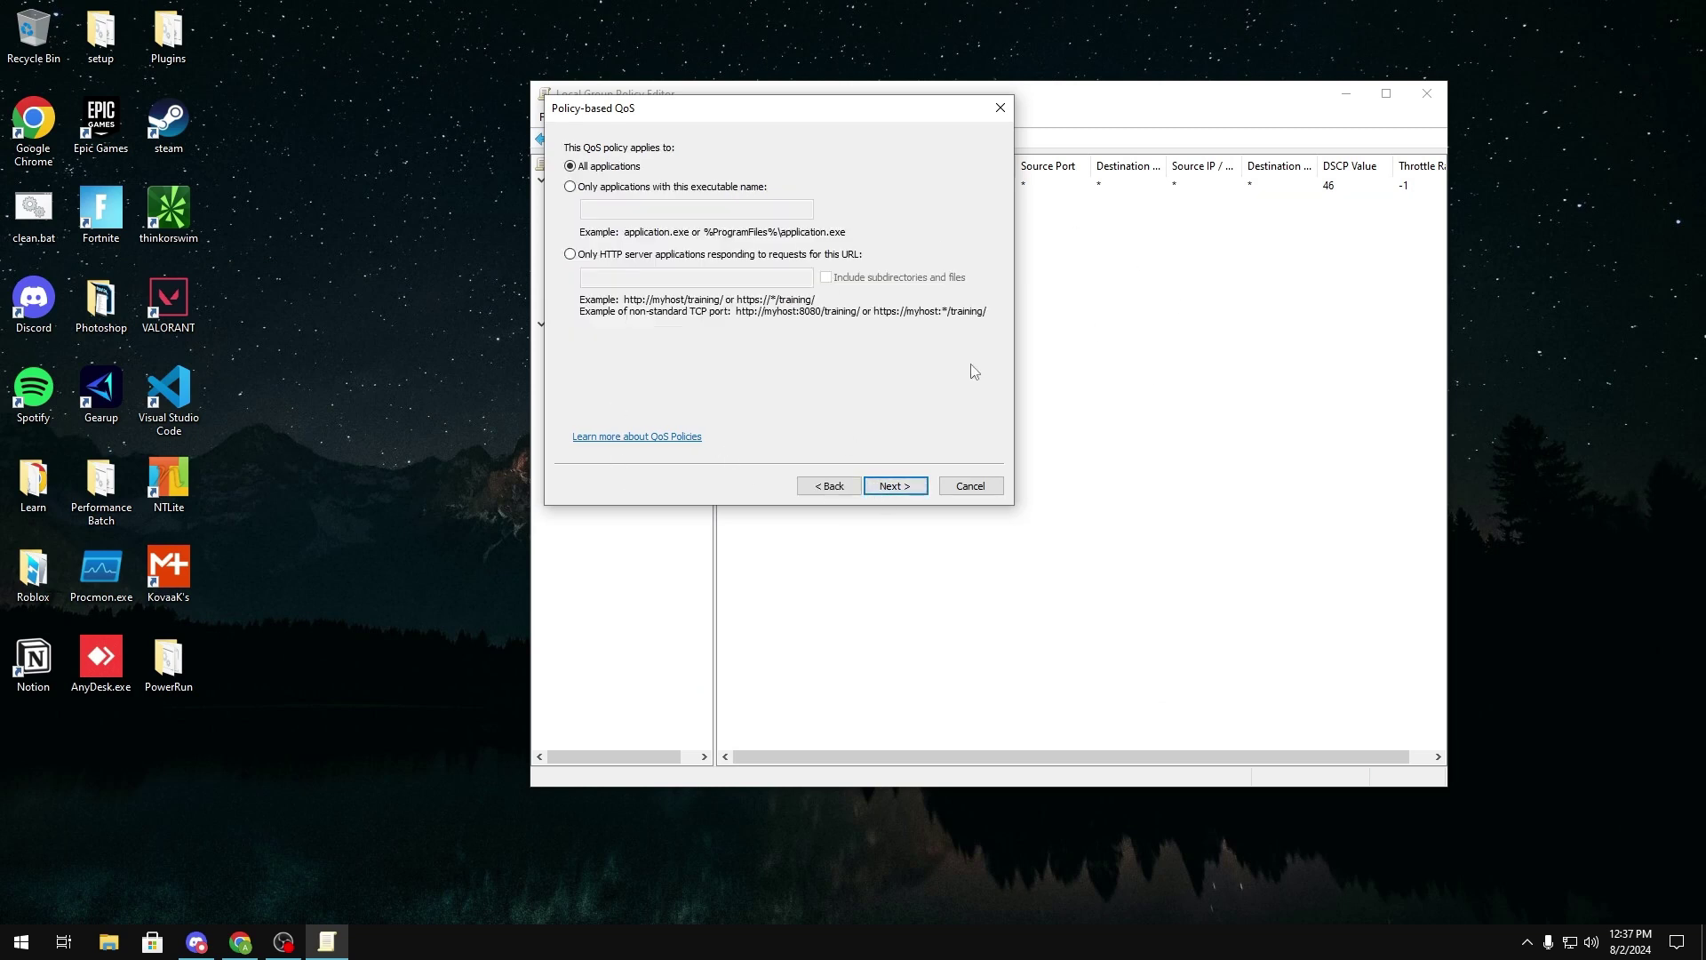
{"action": "left_click", "coordinate": [667, 188]}
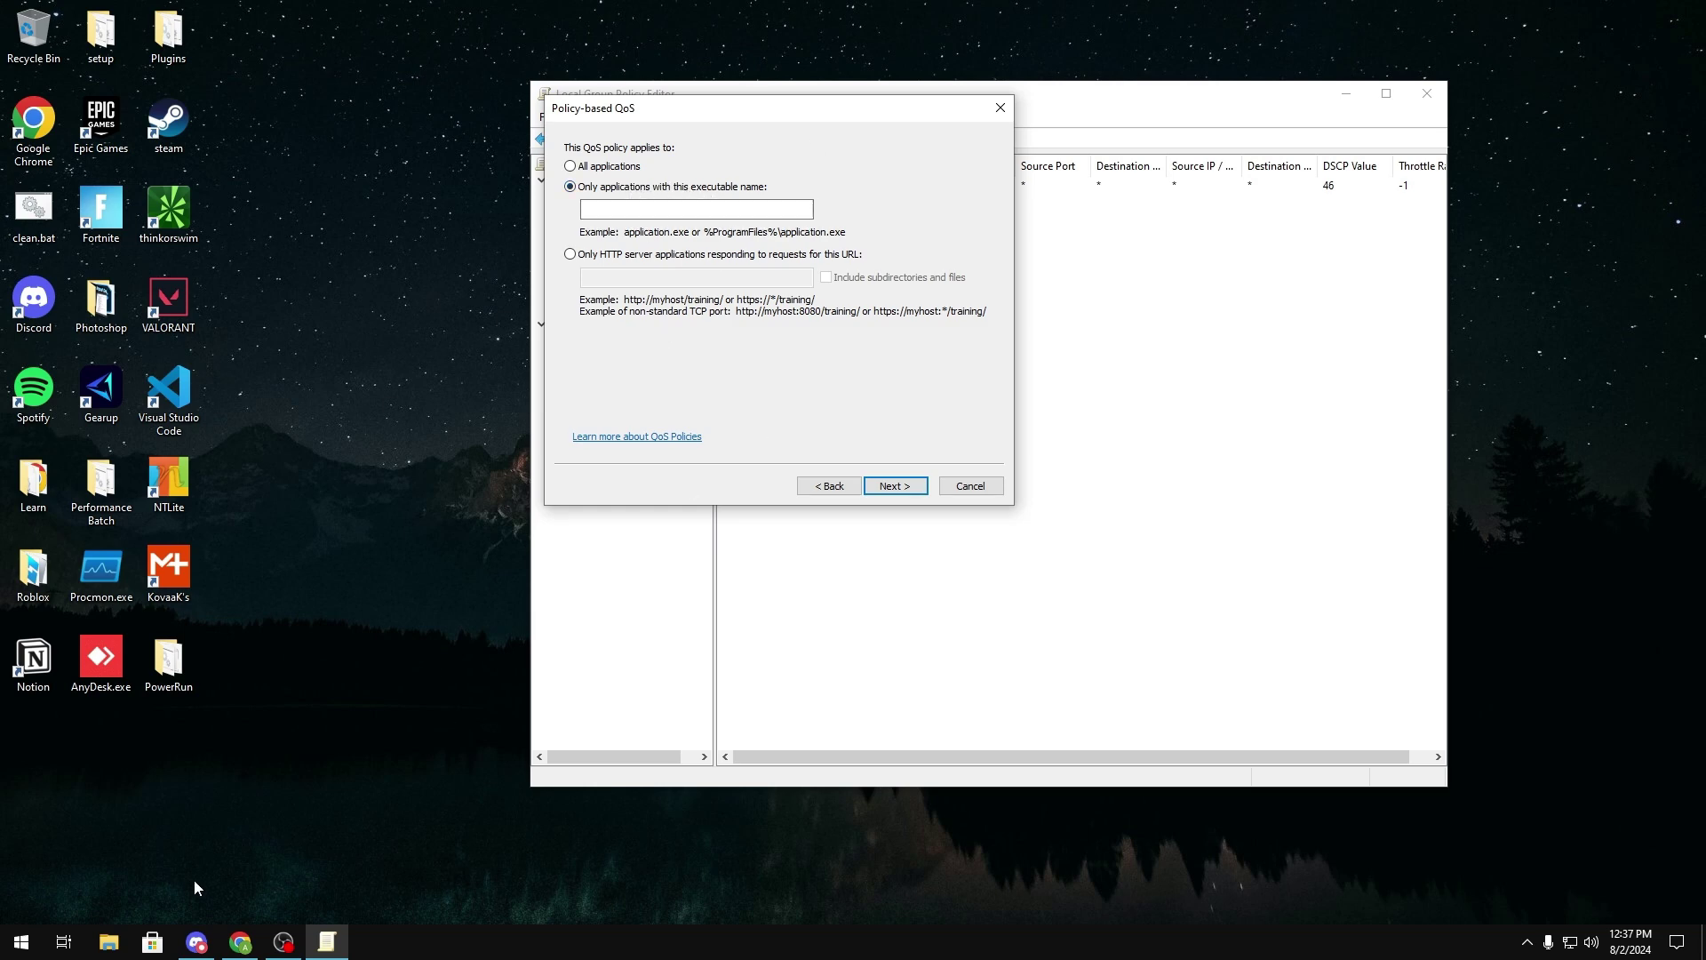
- Browse to C:\Program Files\Epic Games\Fortnite\FortniteGame\Binaries\Win64 in File Explorer
{"action": "left_click", "coordinate": [108, 942]}
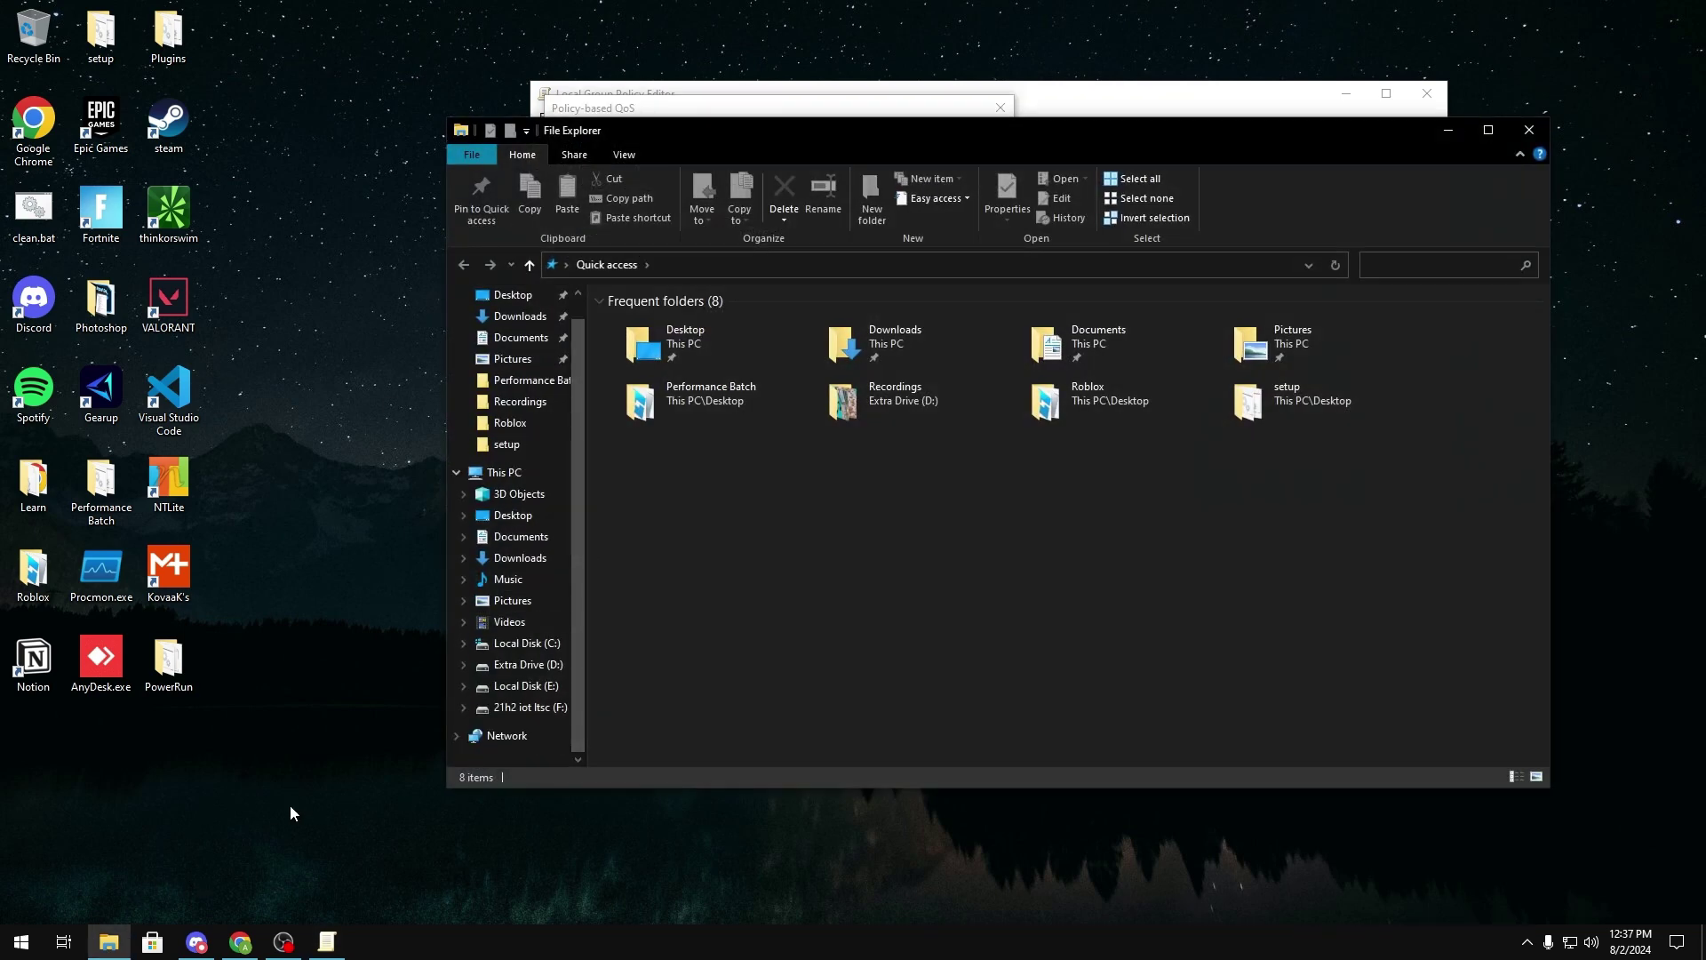
{"action": "left_click", "coordinate": [512, 645]}
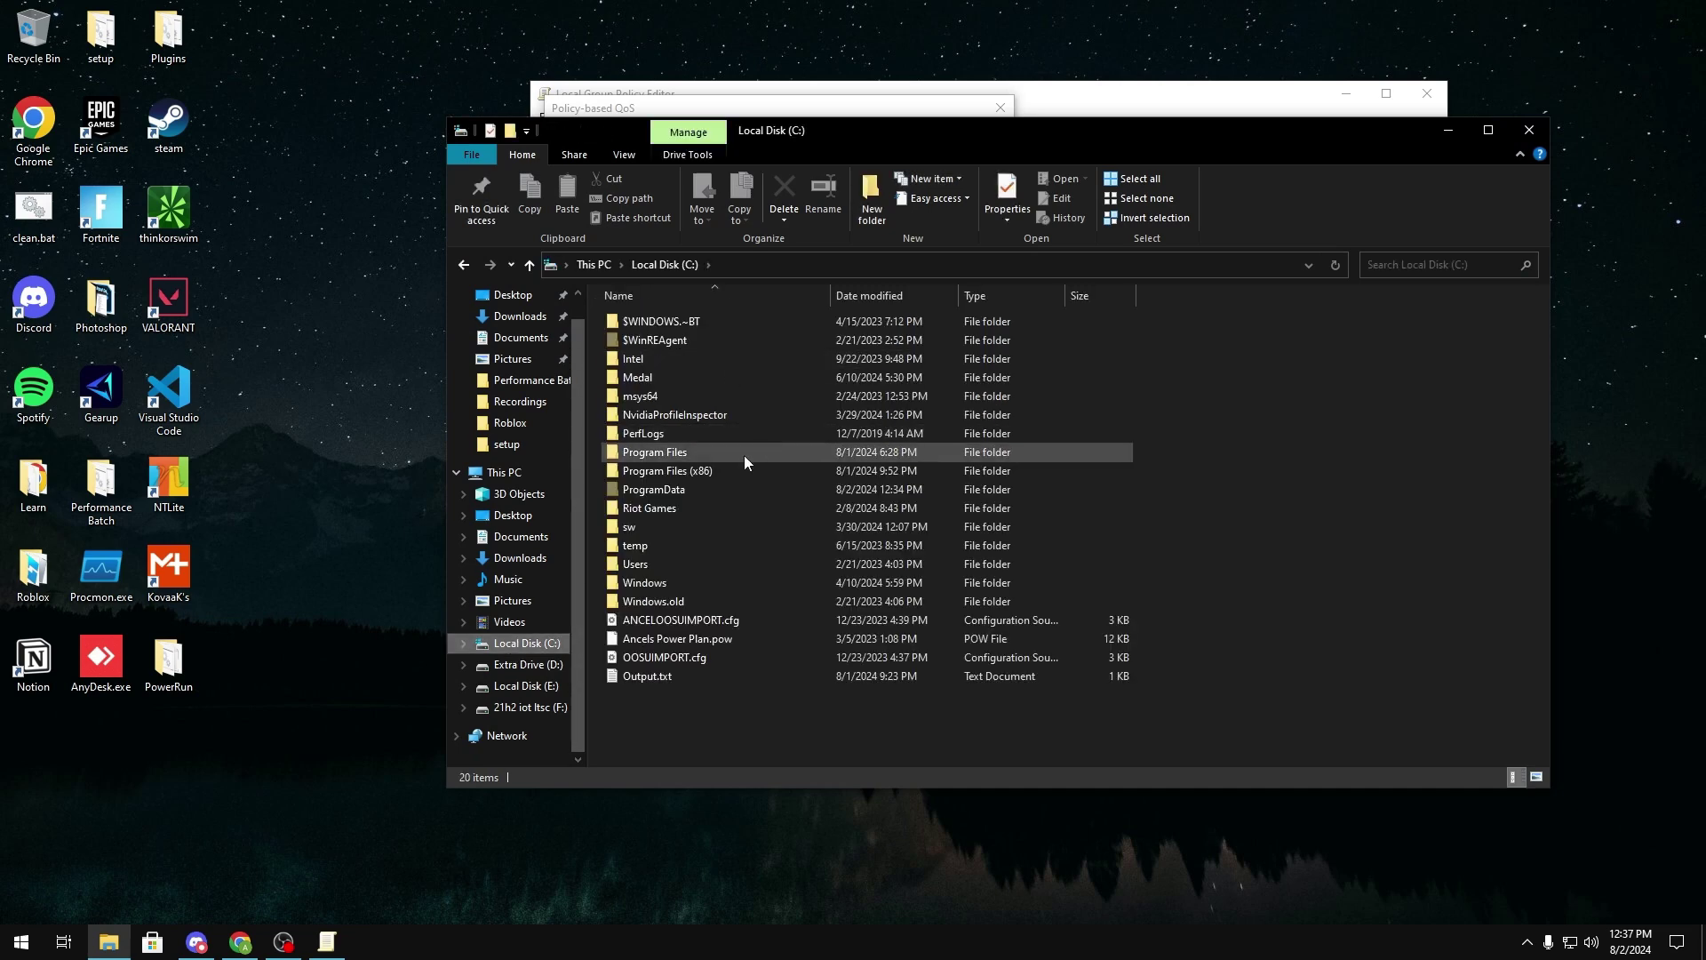
{"action": "double_click", "coordinate": [709, 452]}
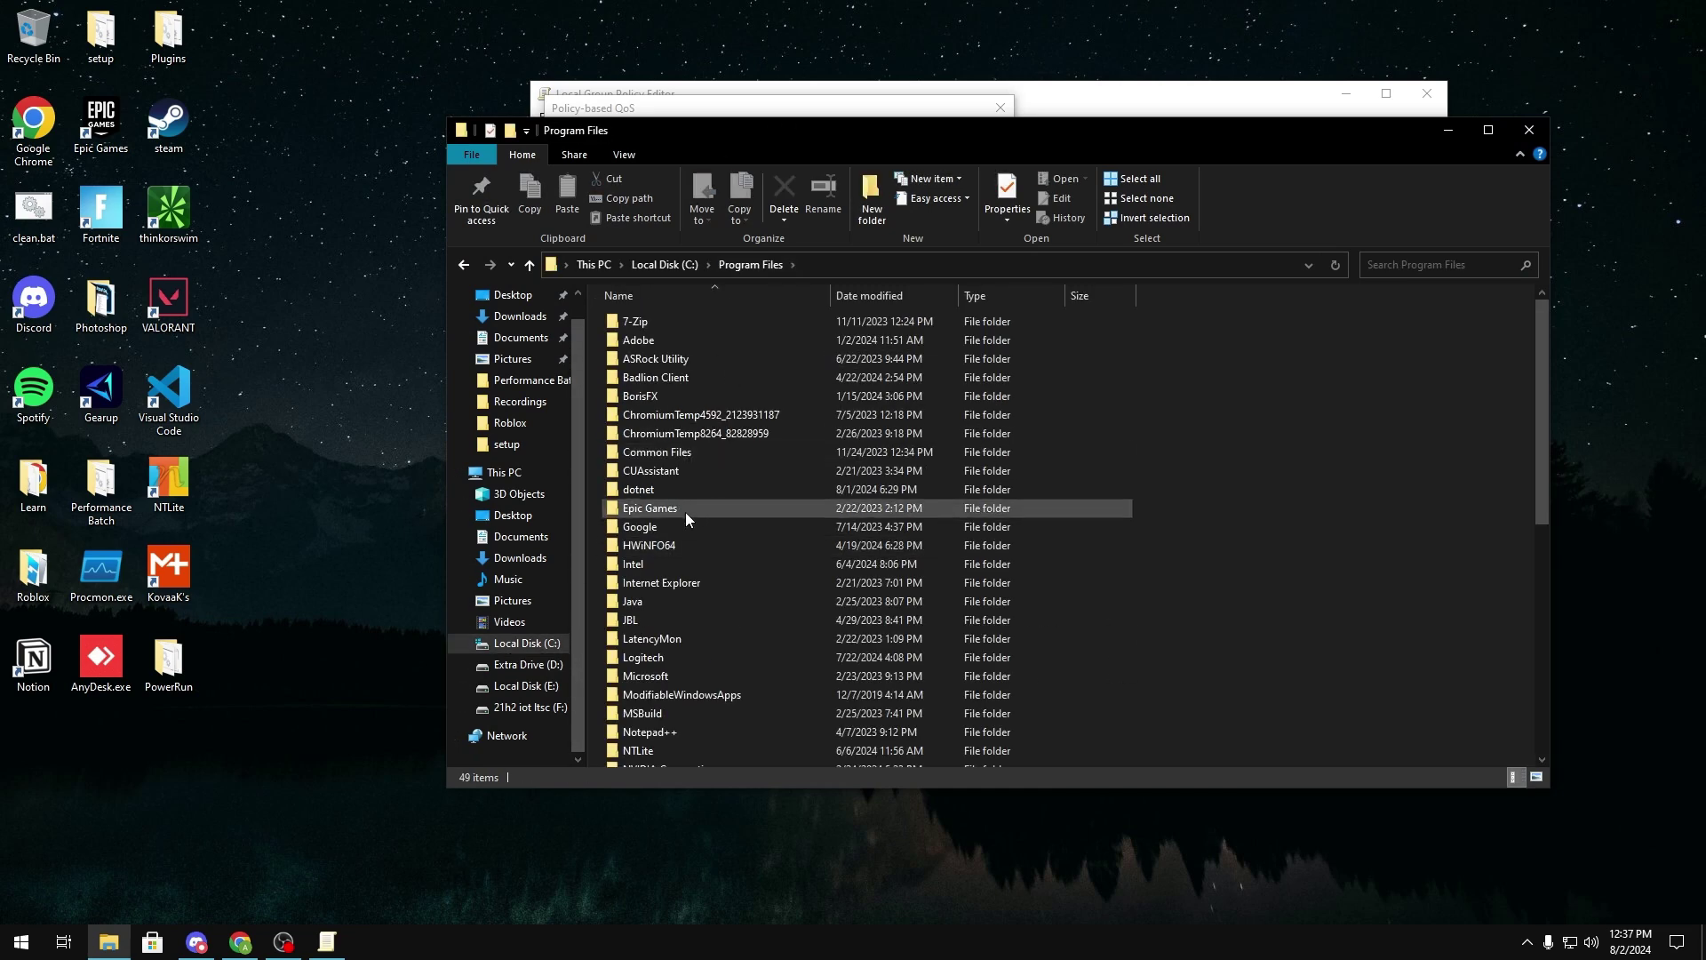
{"action": "double_click", "coordinate": [685, 509]}
{"action": "double_click", "coordinate": [692, 326]}
{"action": "double_click", "coordinate": [688, 375]}
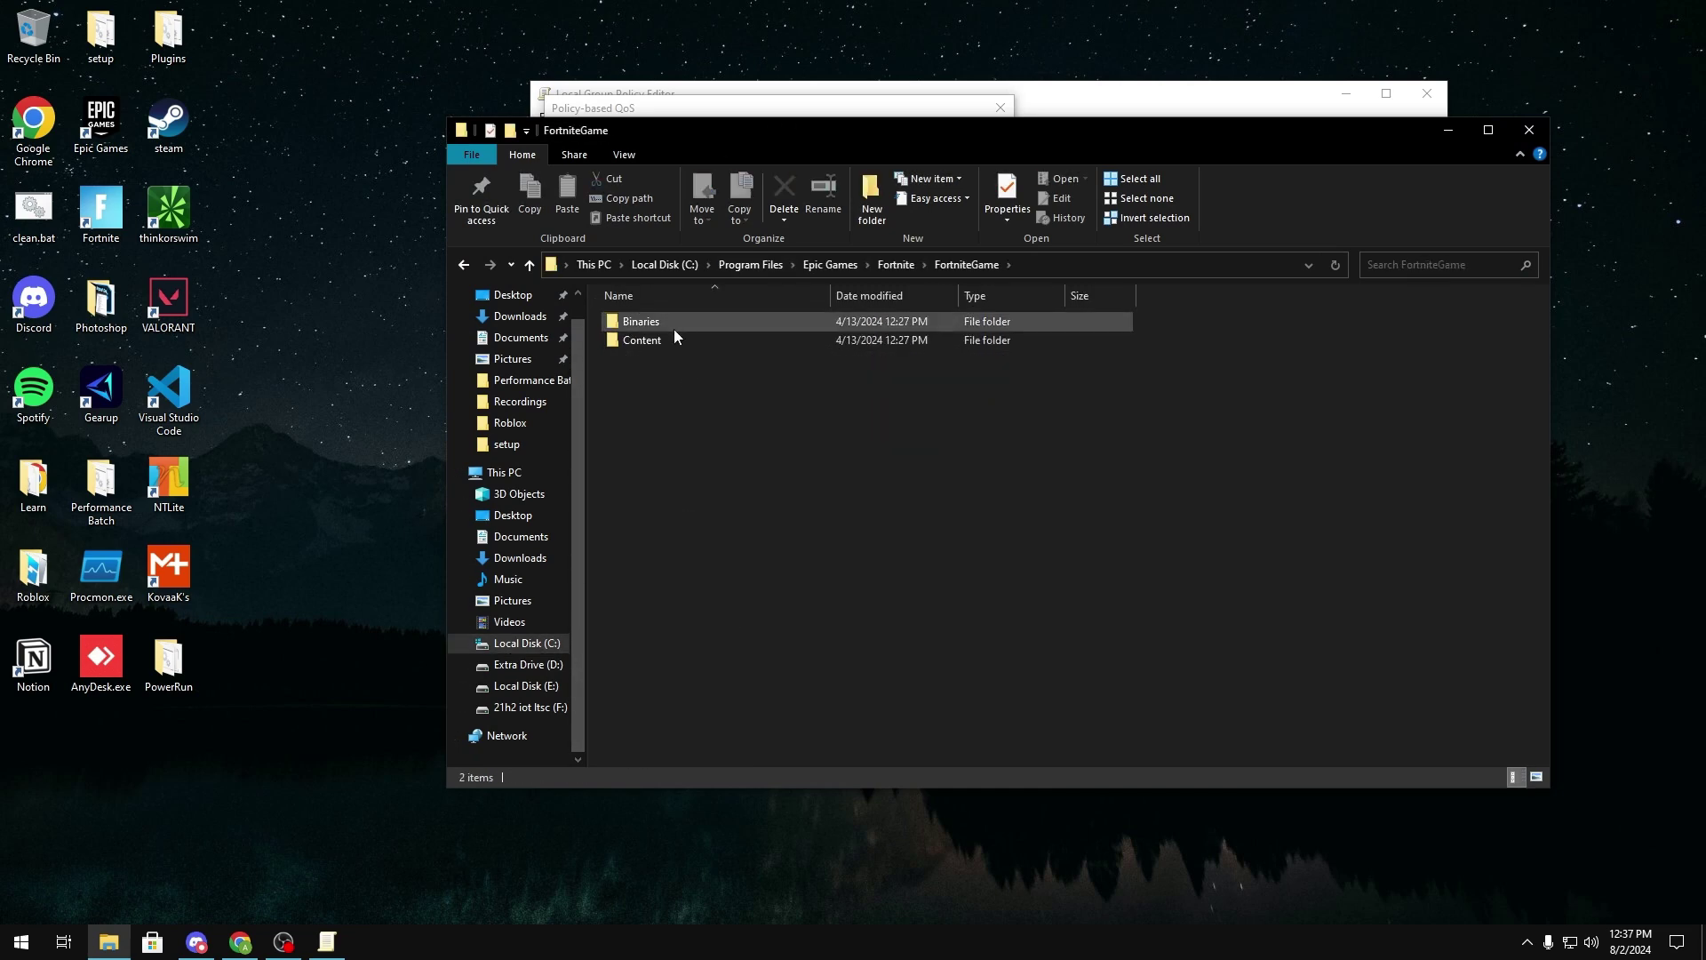
{"action": "double_click", "coordinate": [670, 323]}
{"action": "double_click", "coordinate": [670, 336]}
{"action": "scroll", "coordinate": [675, 445], "scroll_direction": "down", "scroll_amount": 15}
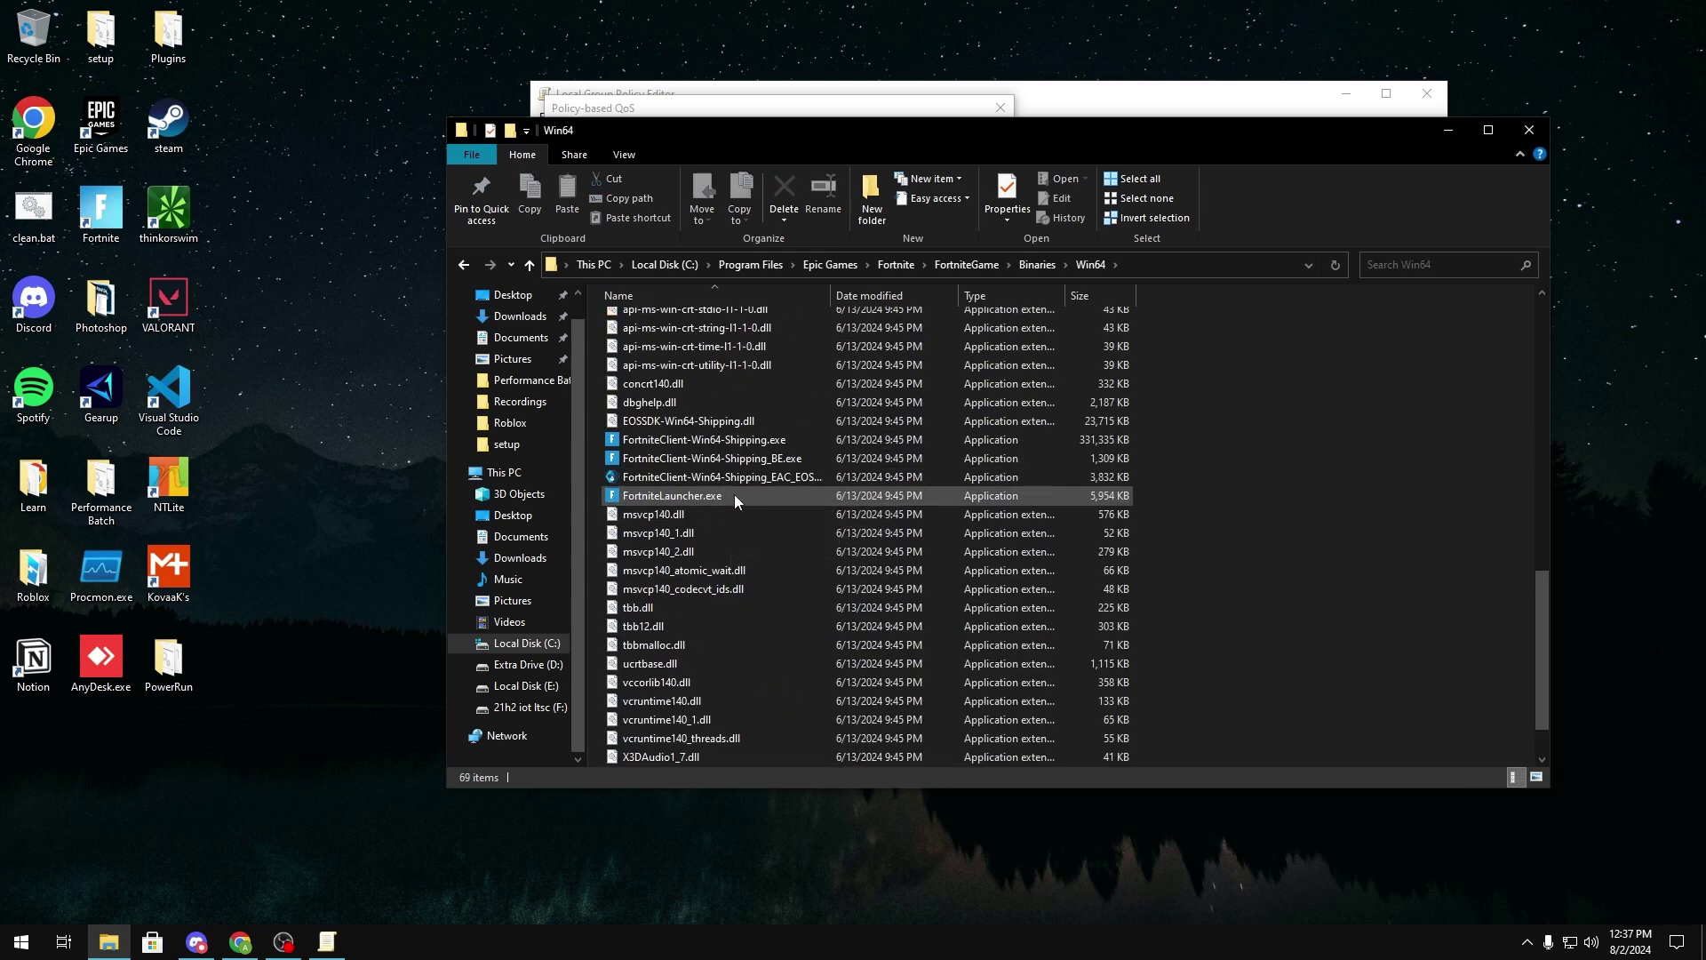
- Show file extensions and copy the full name of FortniteClient-Win64-Shipping.exe, then close Explorer
{"action": "left_click", "coordinate": [631, 155]}
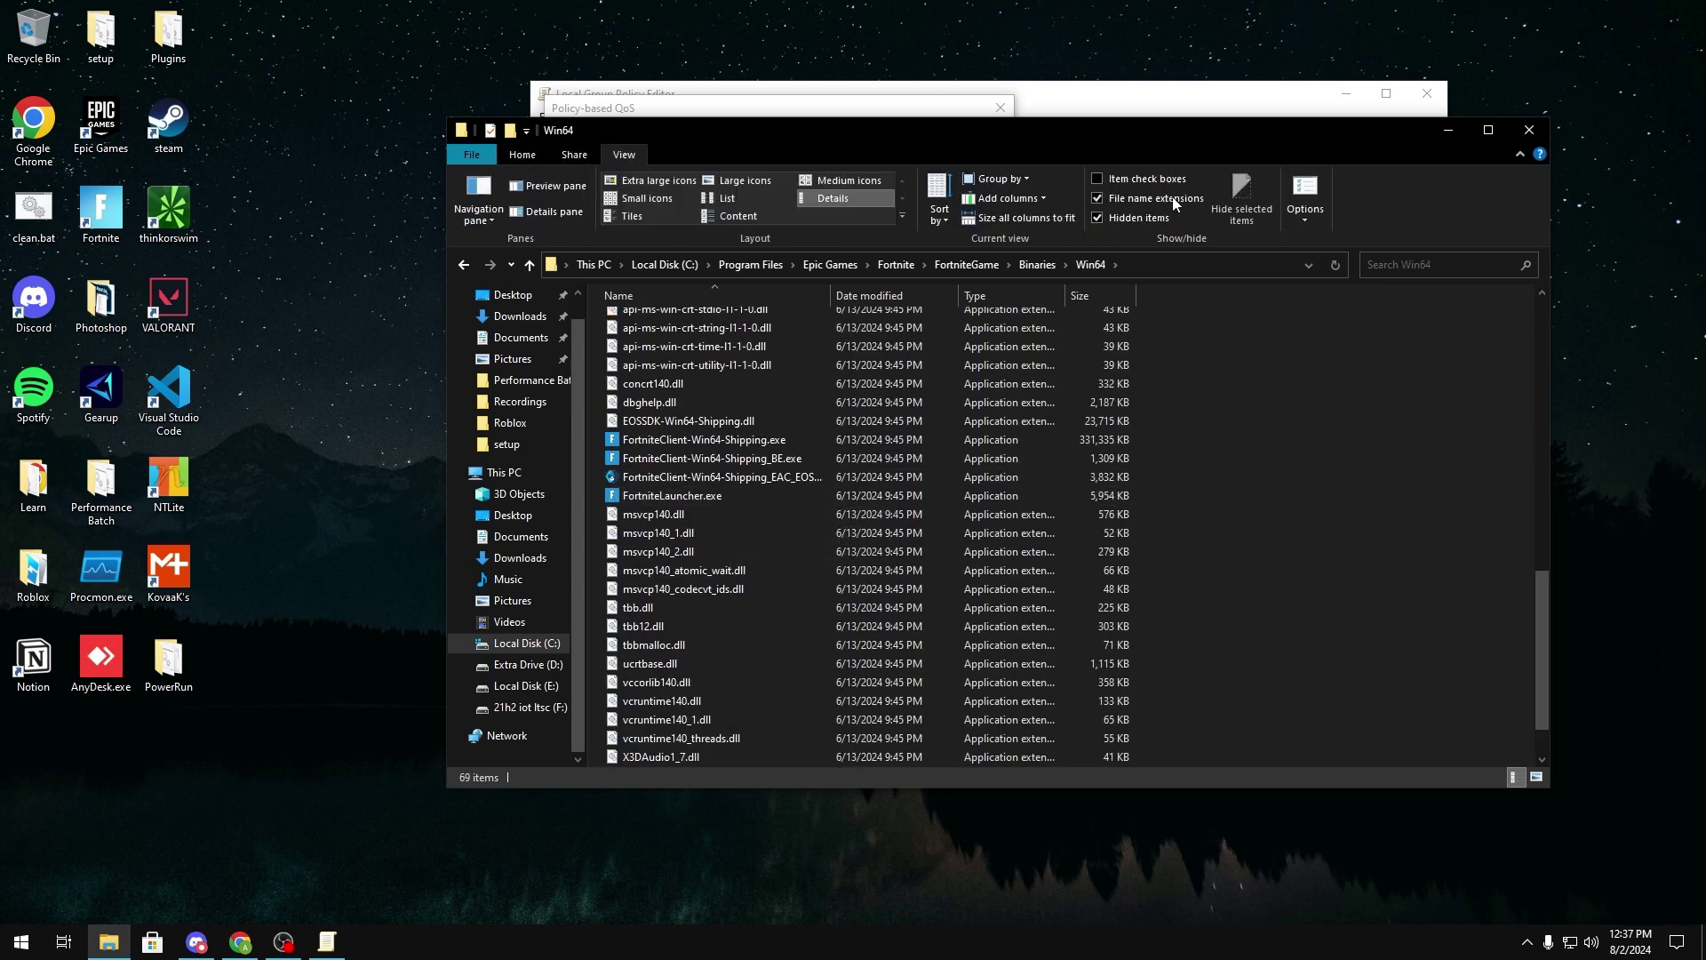
{"action": "left_click", "coordinate": [782, 439]}
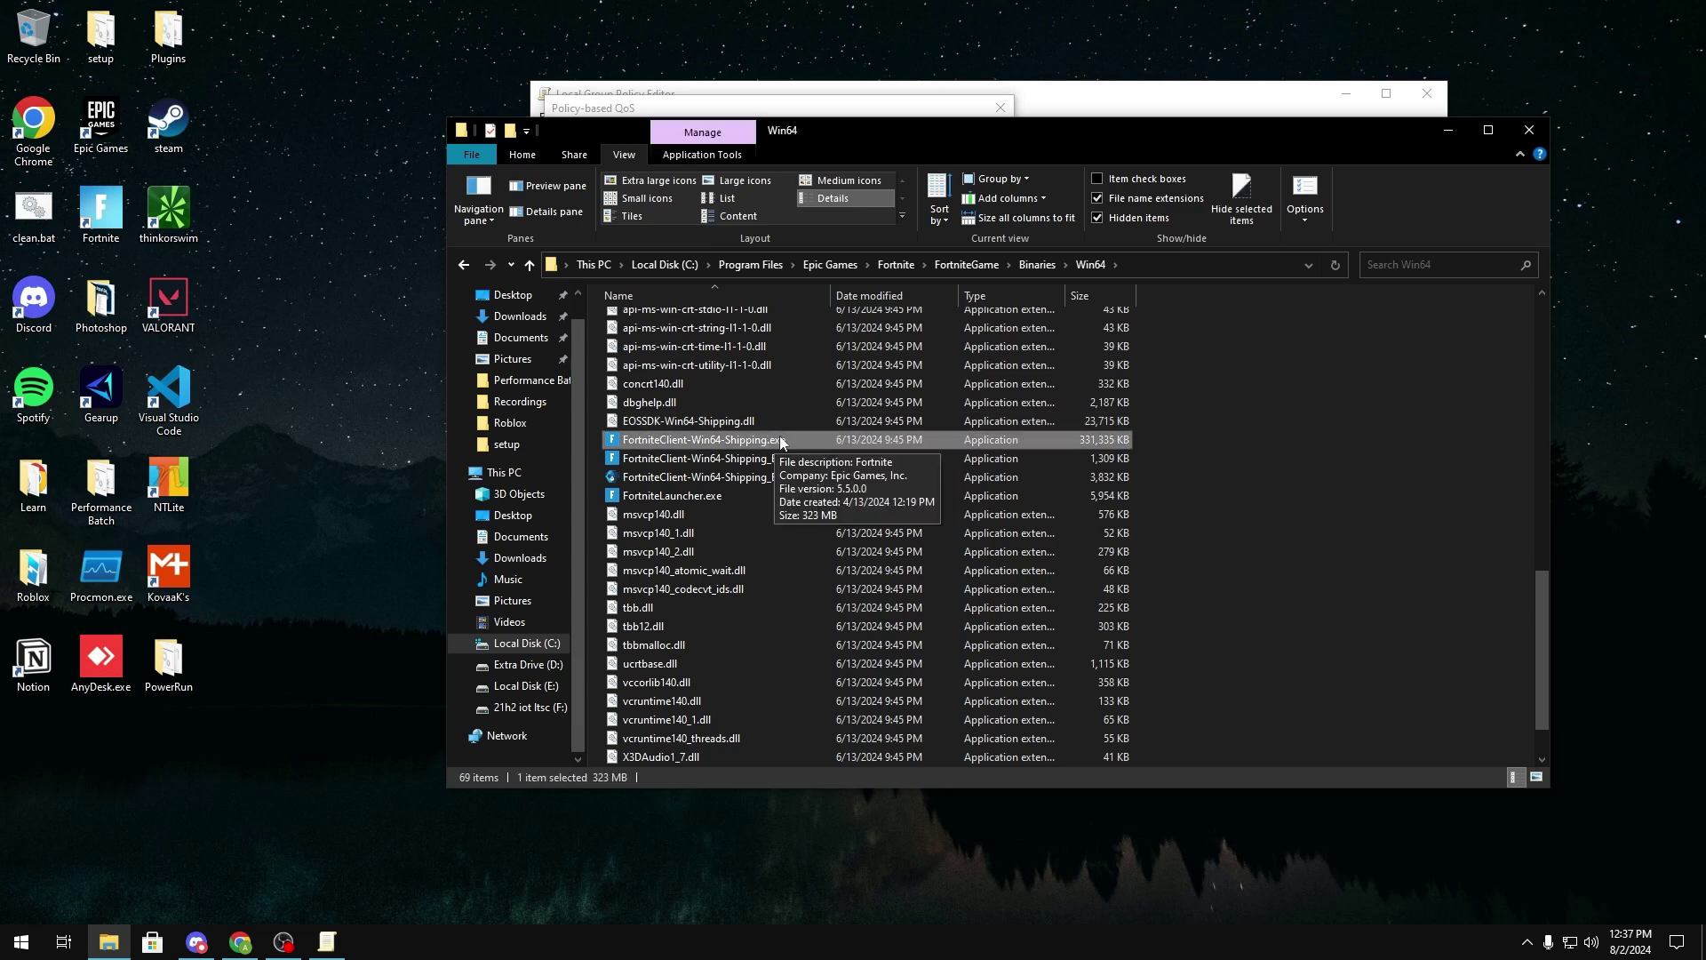
{"action": "right_click", "coordinate": [777, 436]}
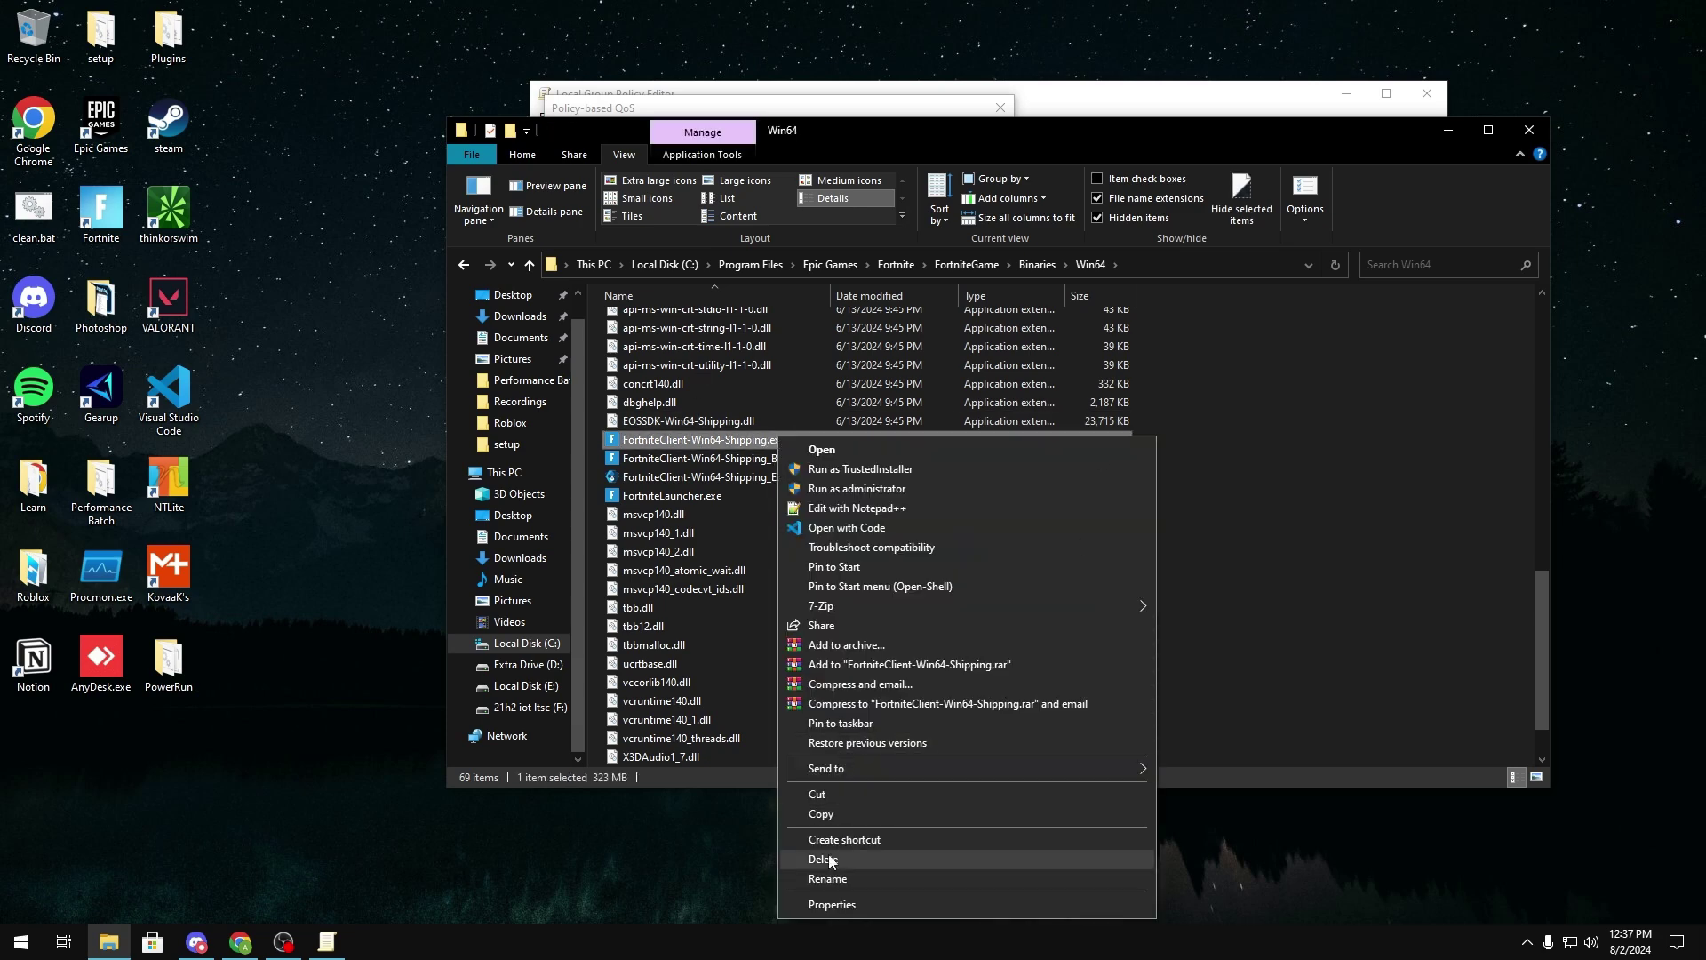
{"action": "left_click", "coordinate": [696, 439]}
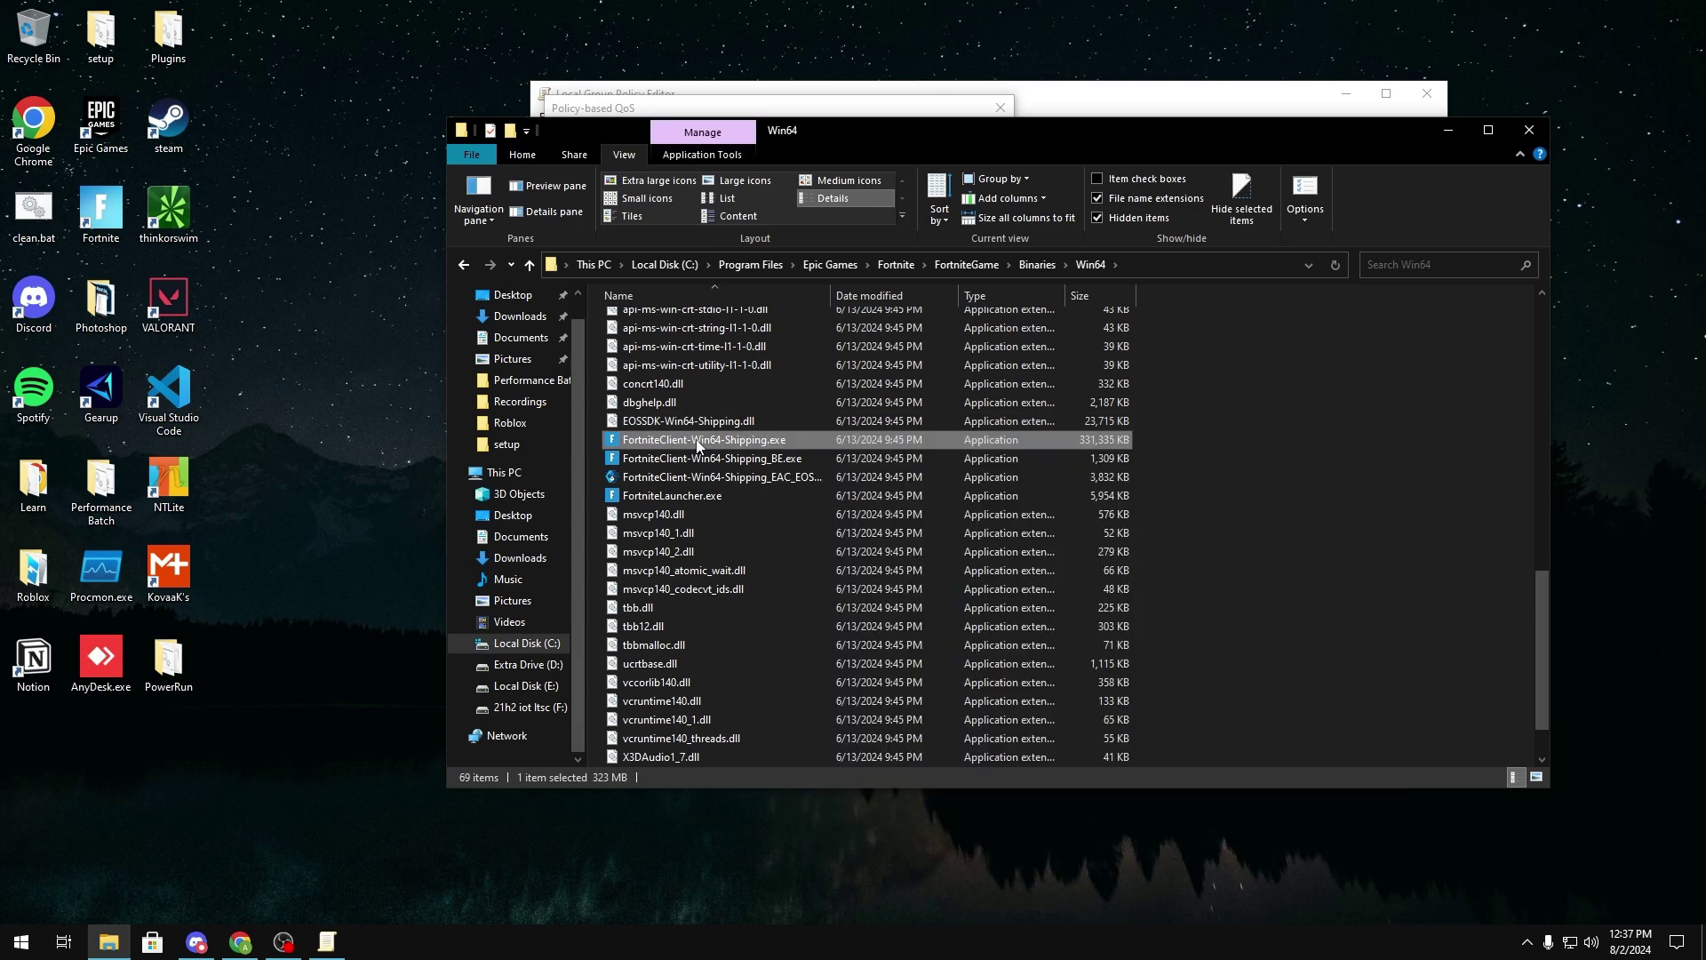
{"action": "right_click", "coordinate": [696, 439]}
{"action": "left_click", "coordinate": [800, 883]}
{"action": "key", "text": "ctrl+a"}
{"action": "key", "text": "ctrl+c"}
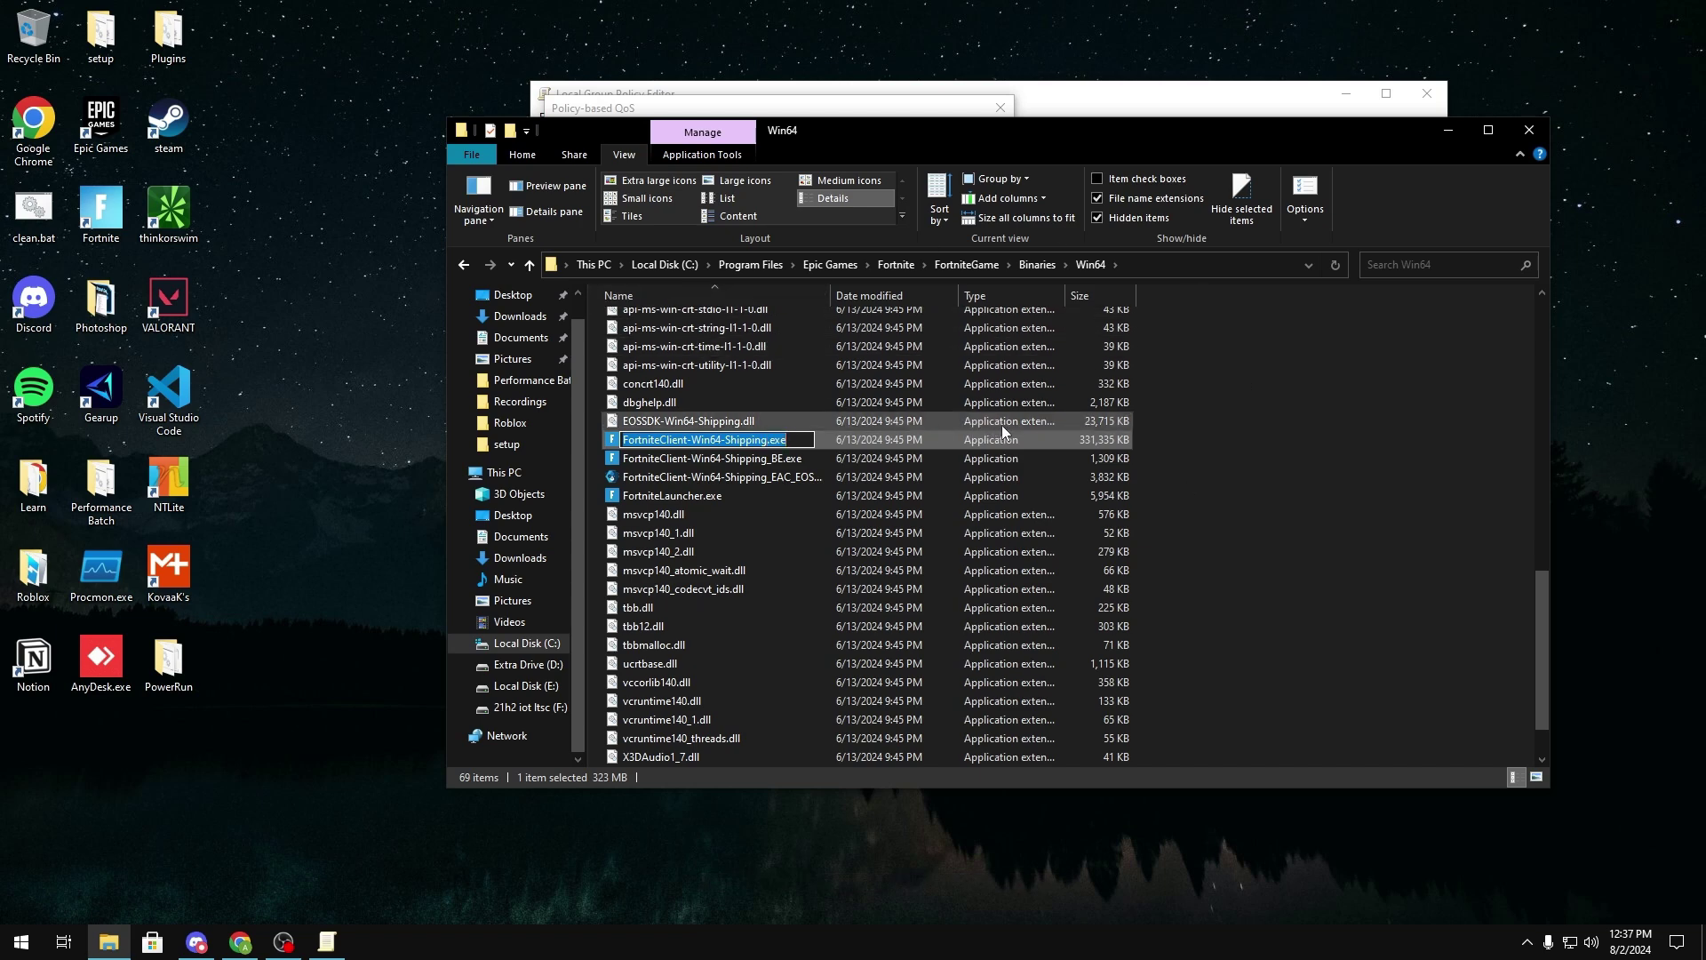
{"action": "left_click", "coordinate": [1530, 130]}
- Target FortniteClient-Win64-Shipping.exe, any IP address, TCP and UDP, and finish the policy
{"action": "left_click", "coordinate": [613, 210]}
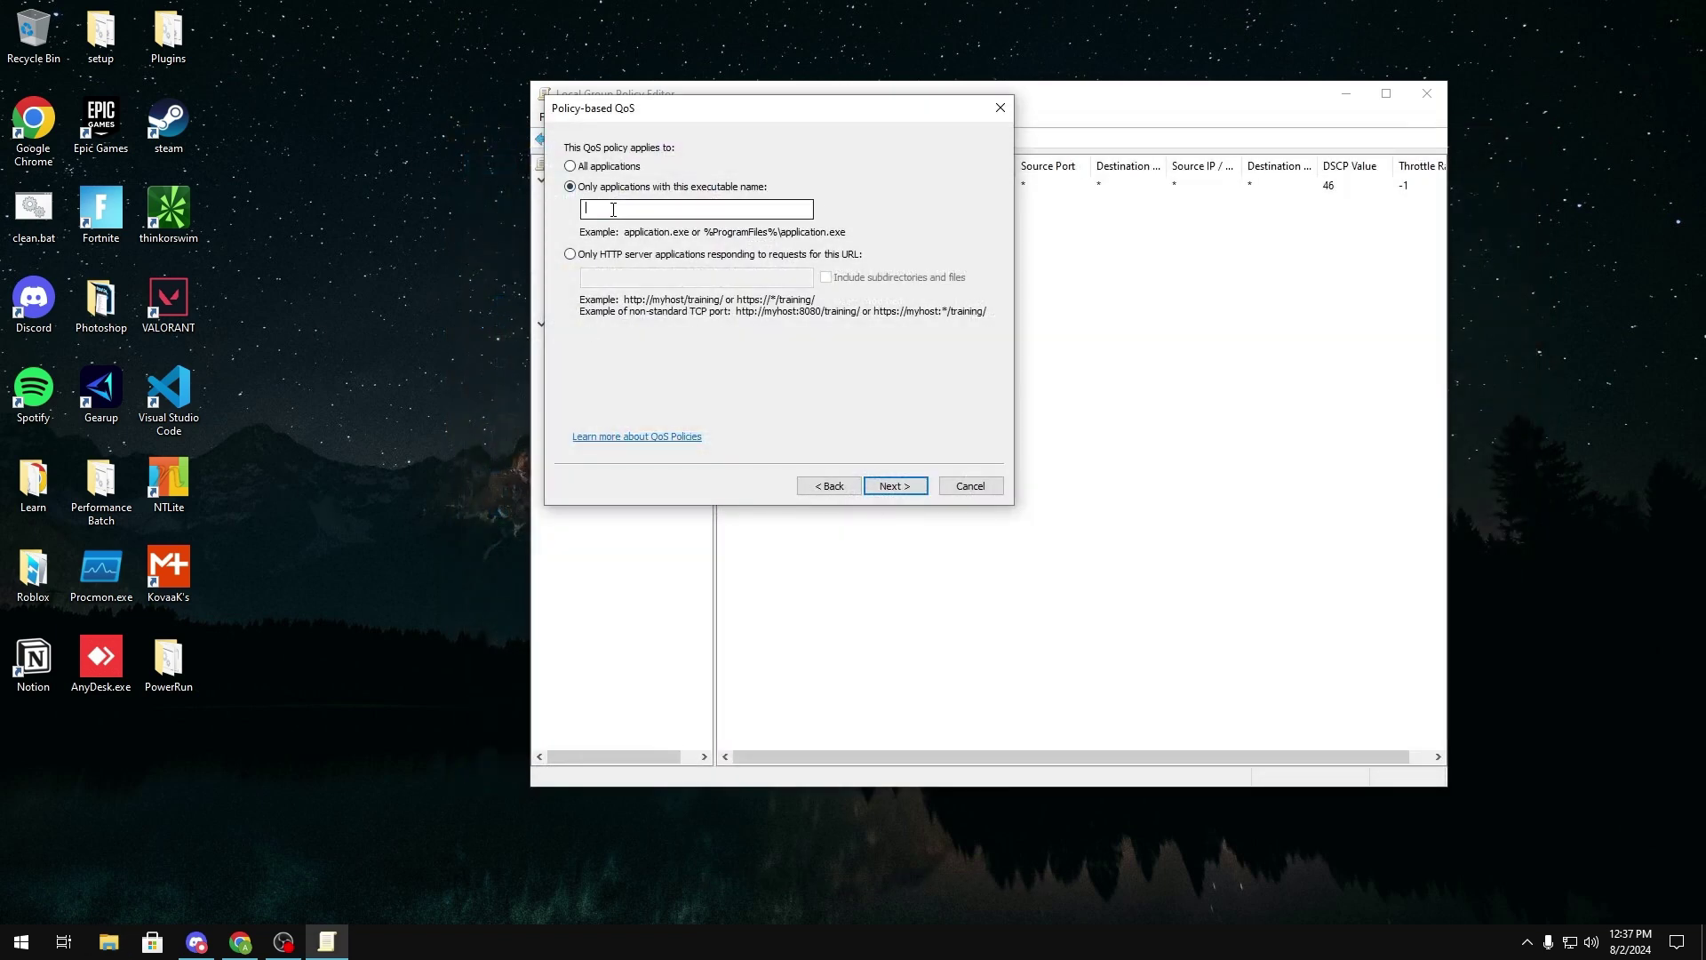
{"action": "key", "text": "ctrl+v"}
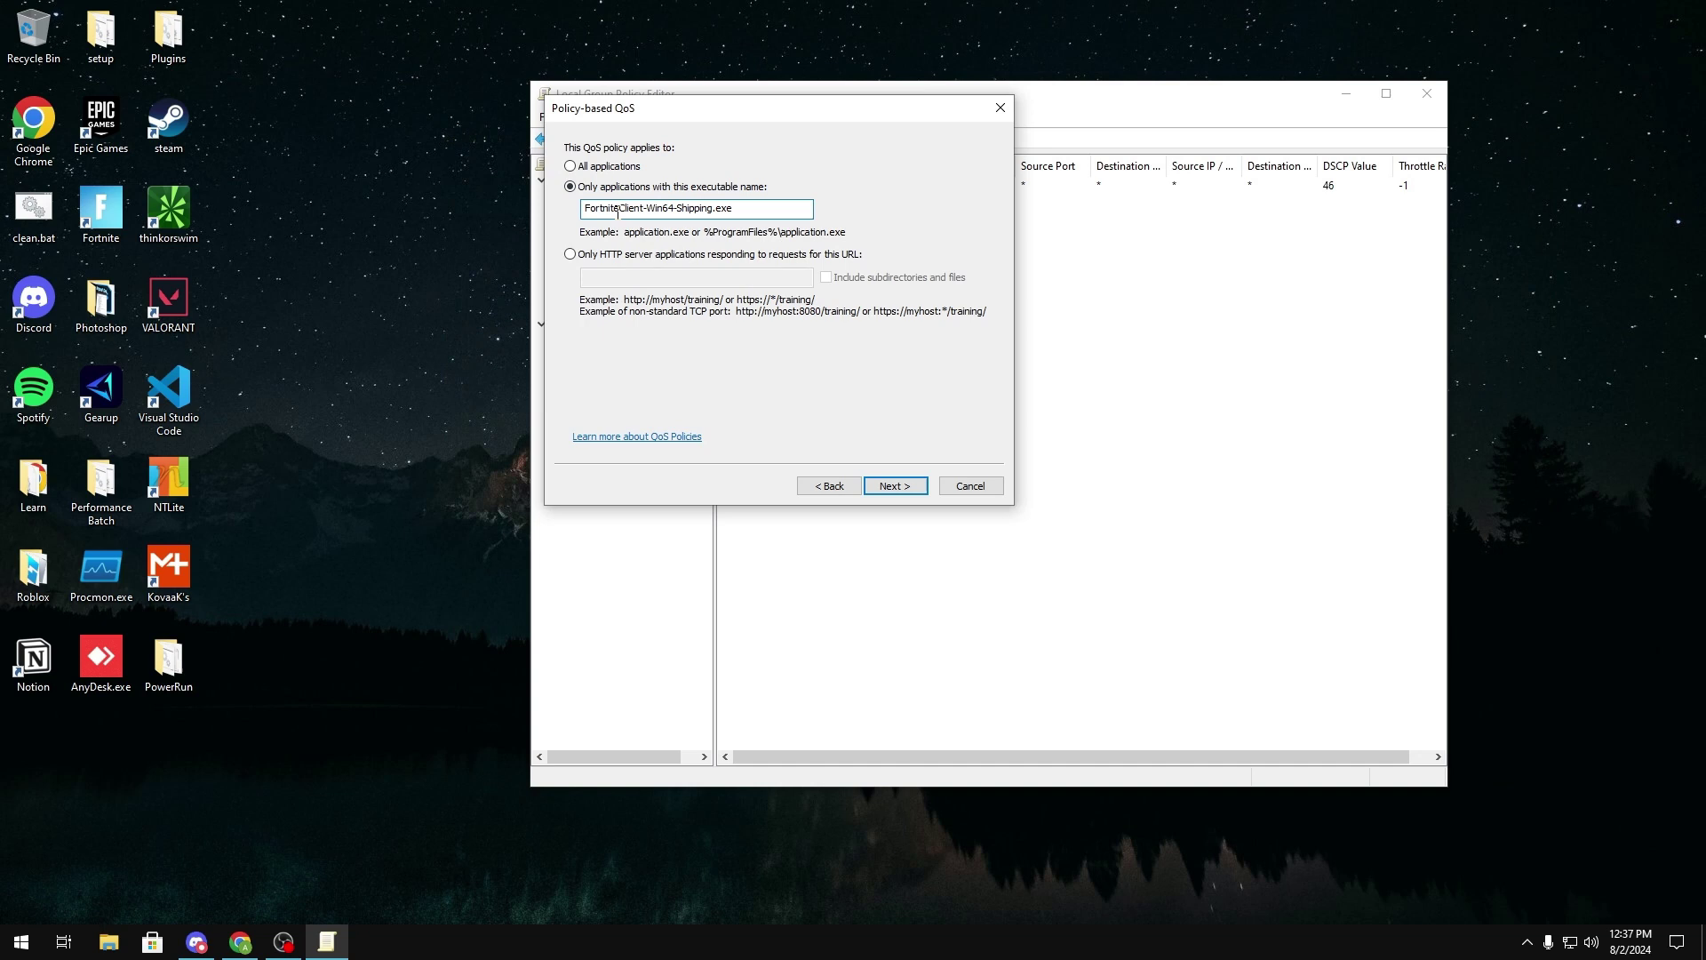
{"action": "left_click", "coordinate": [898, 489]}
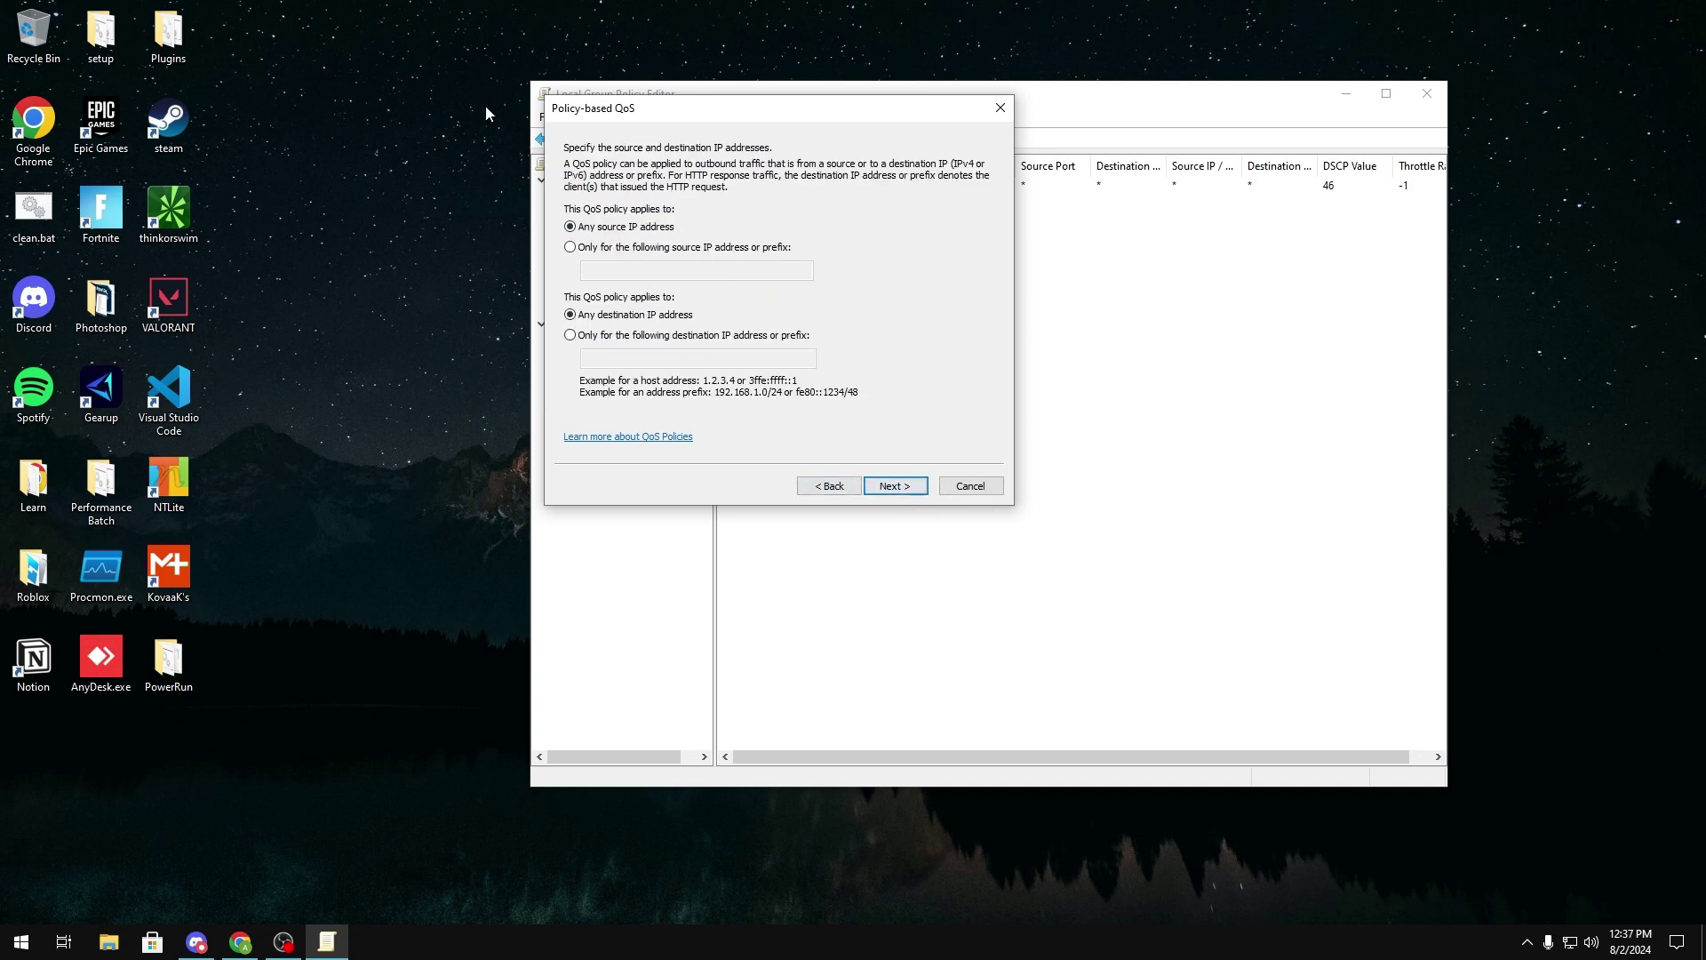
{"action": "left_click", "coordinate": [895, 486]}
{"action": "left_click", "coordinate": [585, 218]}
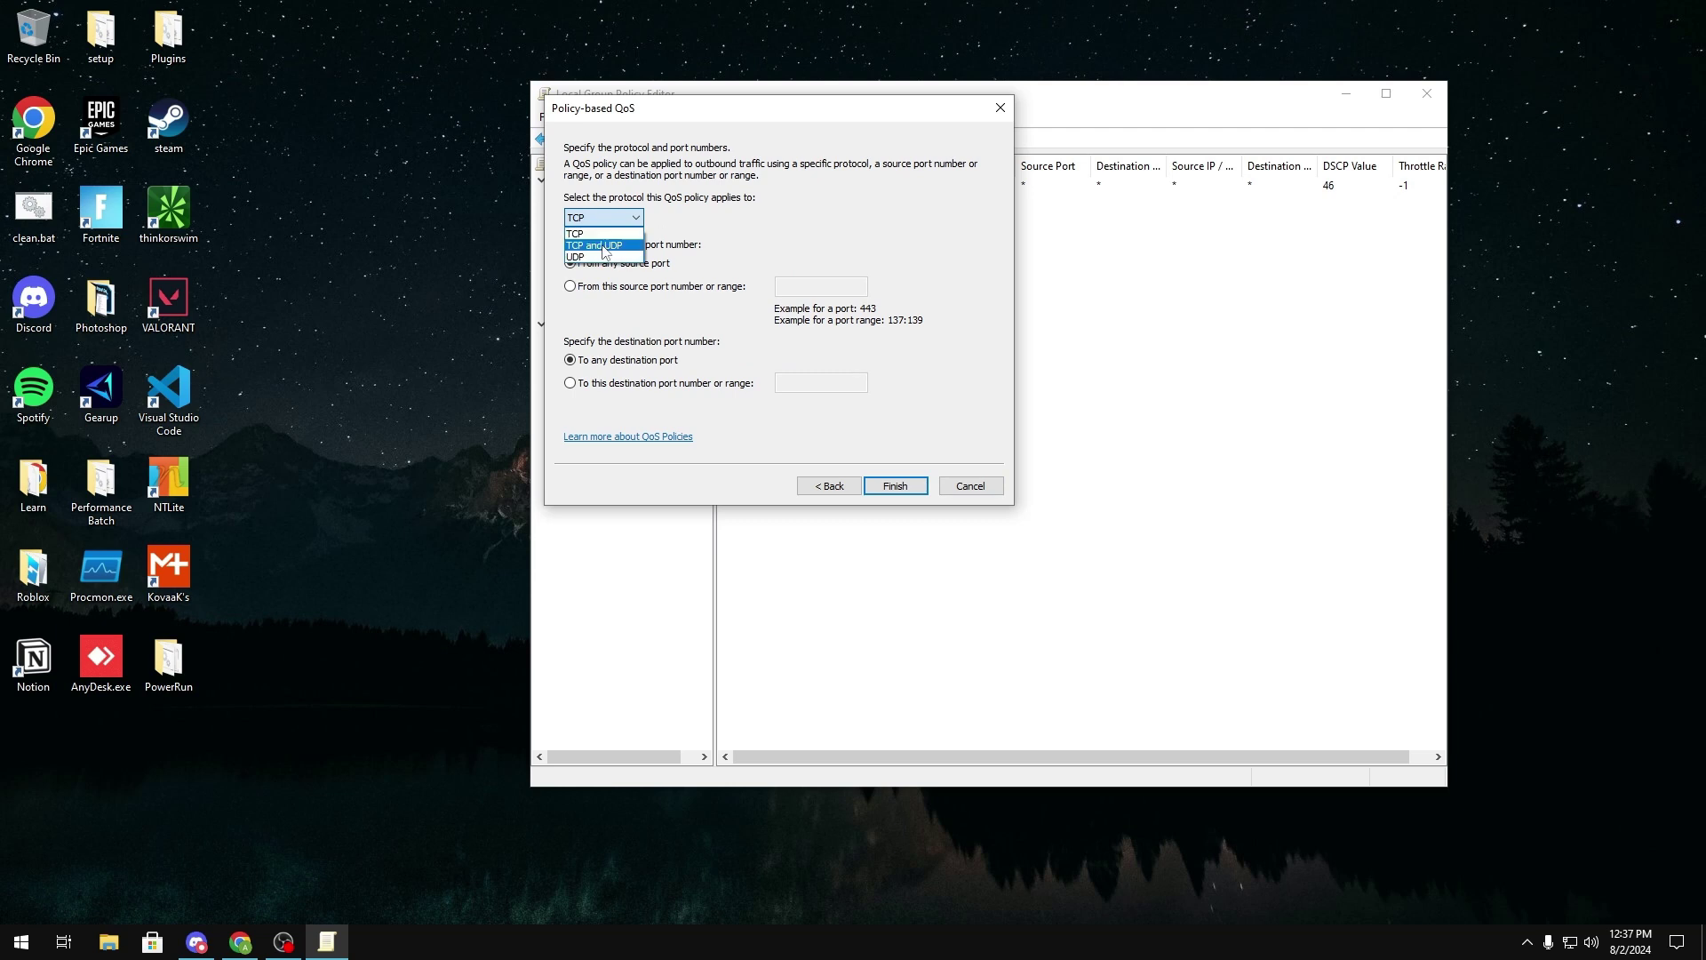
{"action": "left_click", "coordinate": [603, 246]}
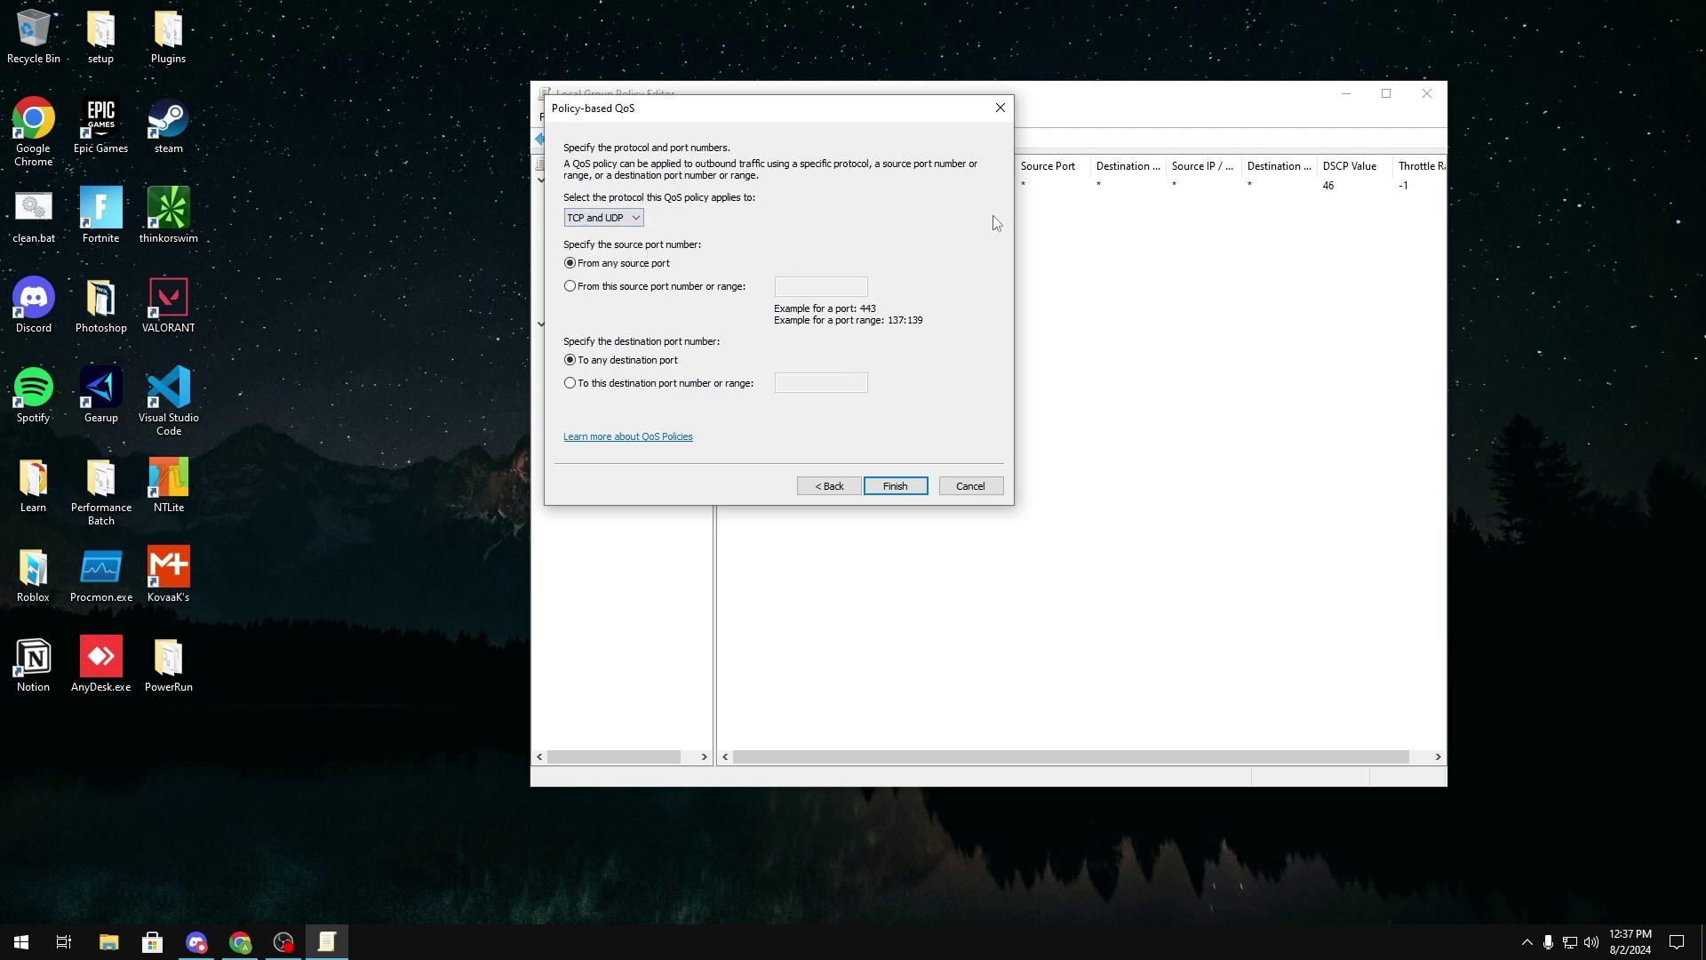
{"action": "left_click", "coordinate": [893, 489]}
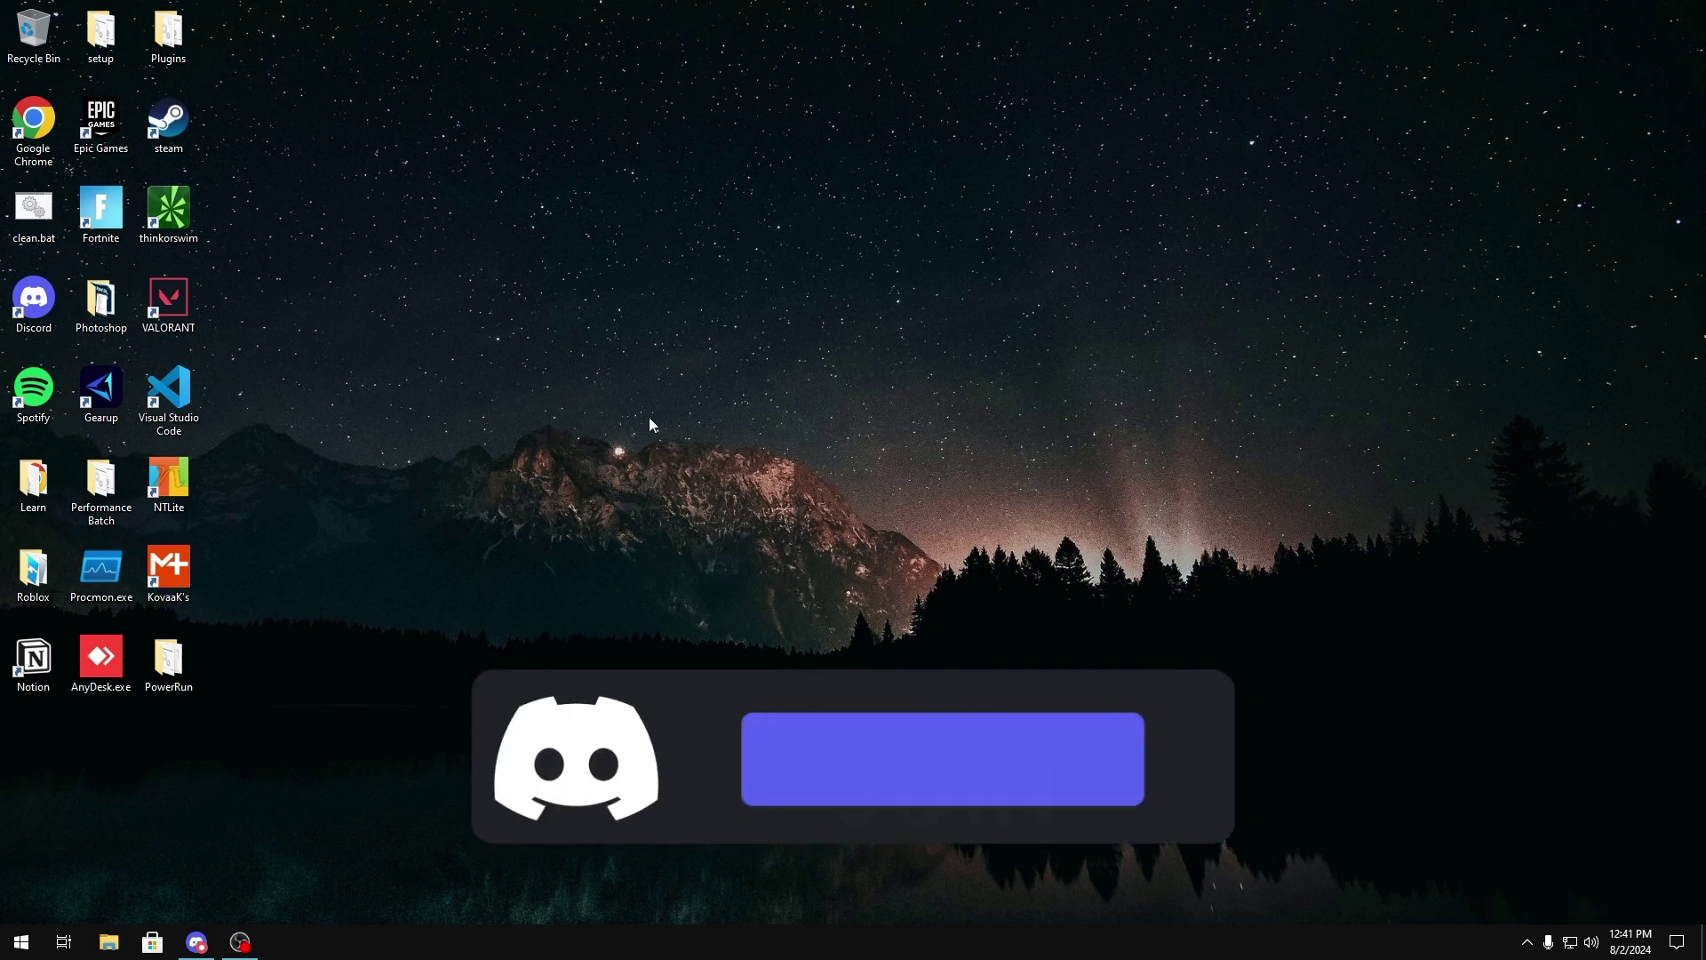
- Bring Discord back and highlight the 'Find Network Adapter Registry Path:' post
{"action": "left_click", "coordinate": [196, 942]}
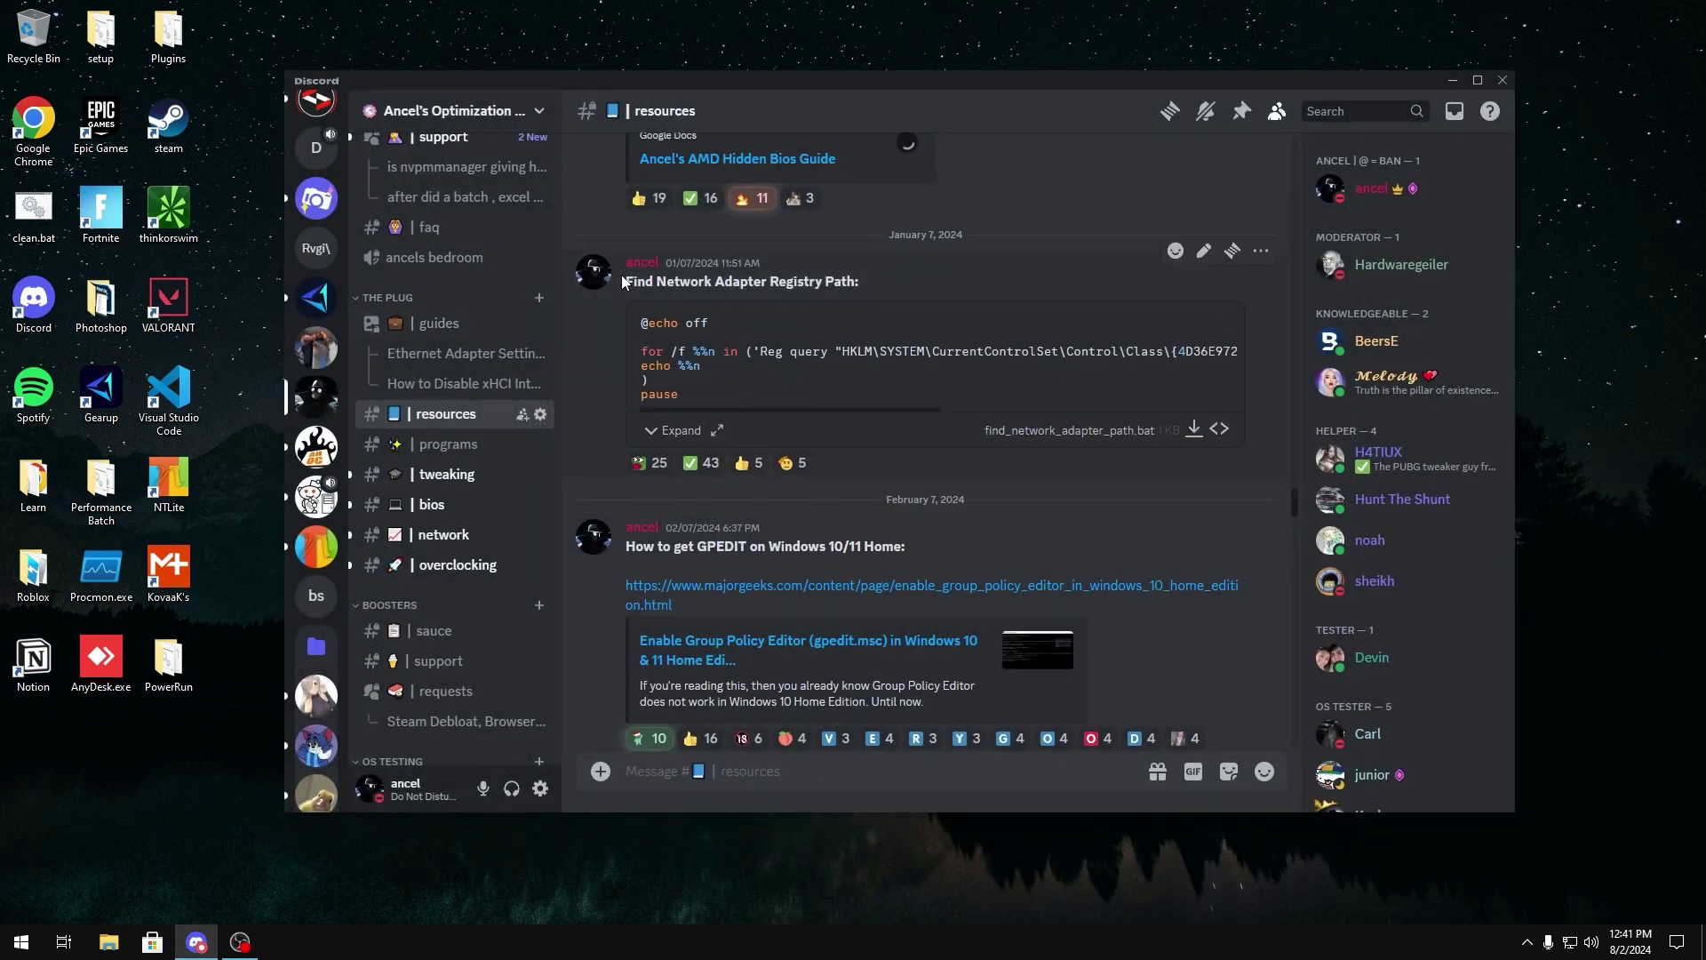
{"action": "left_click_drag", "start_coordinate": [622, 274], "coordinate": [873, 279]}
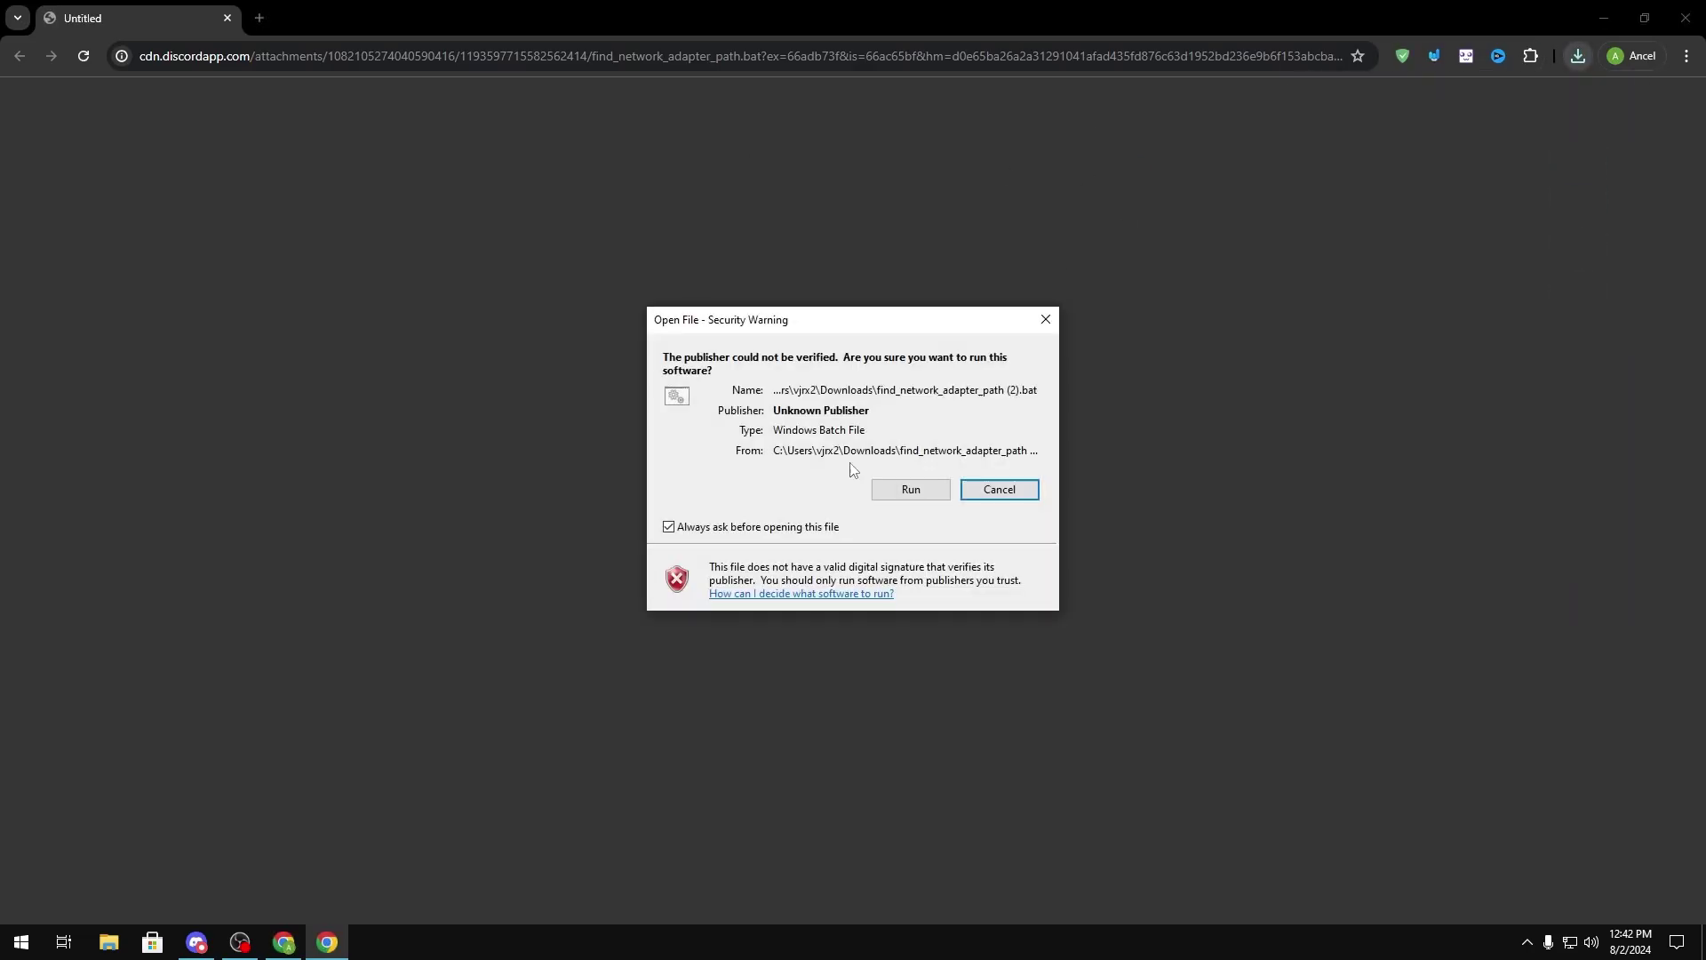
- Run find_network_adapter_path.bat, copy the printed adapter registry path, and close the command and Chrome windows
{"action": "left_click", "coordinate": [907, 488]}
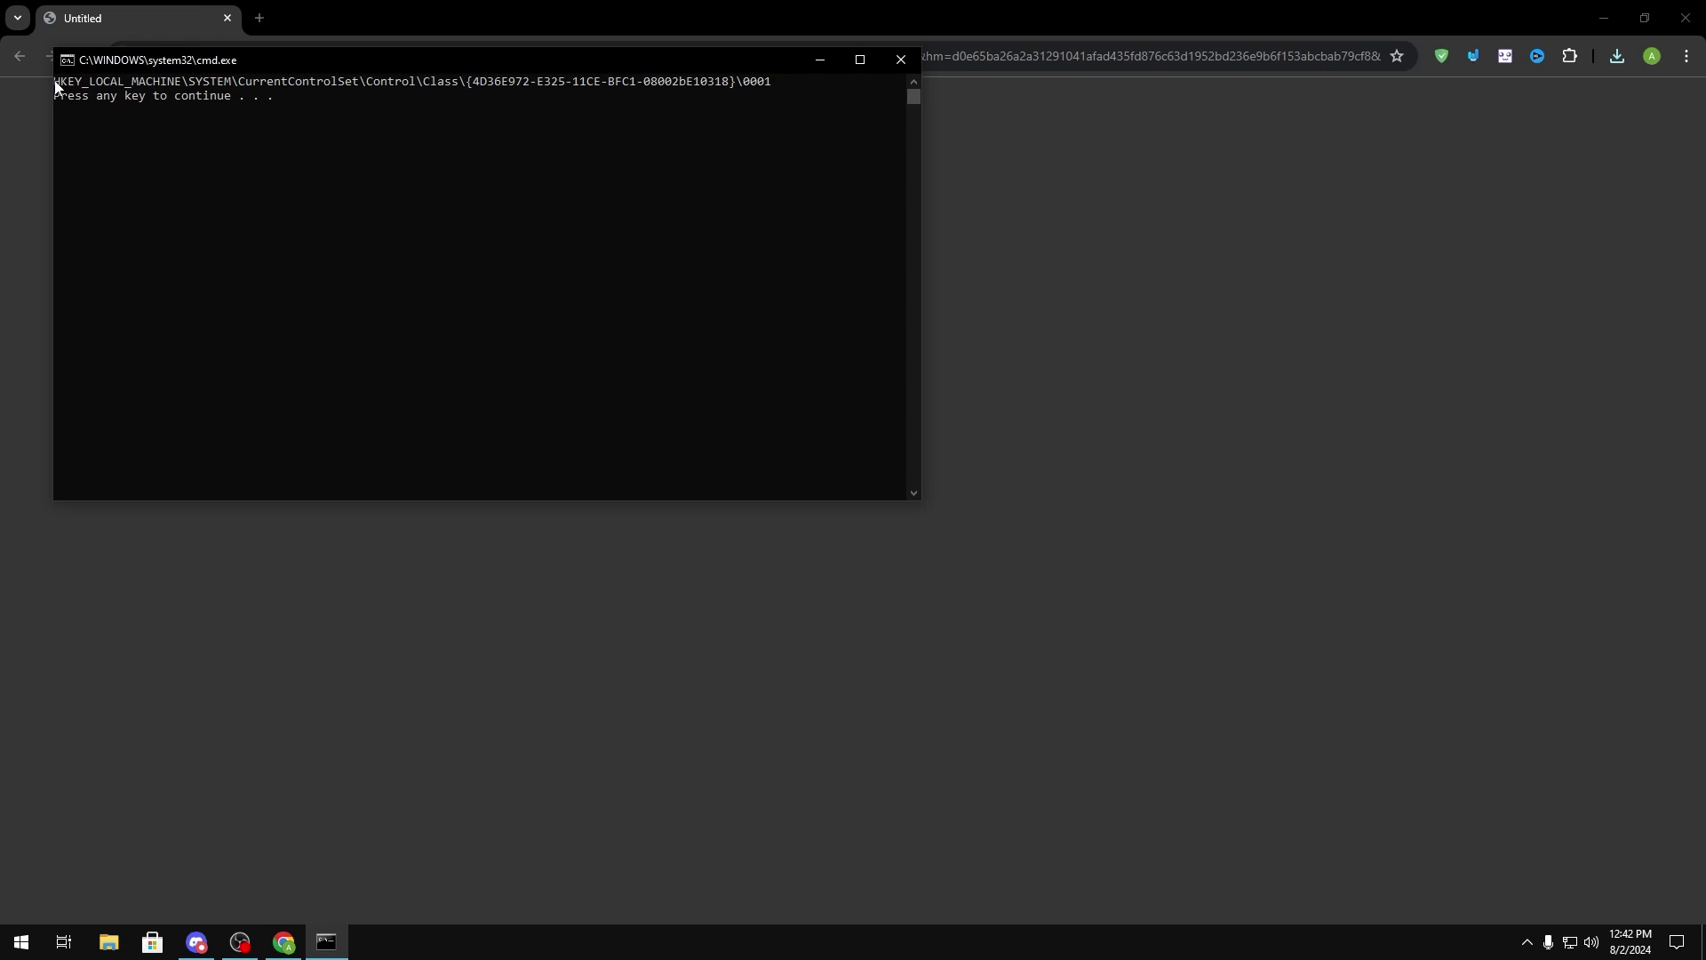
{"action": "left_click_drag", "start_coordinate": [55, 85], "coordinate": [769, 87]}
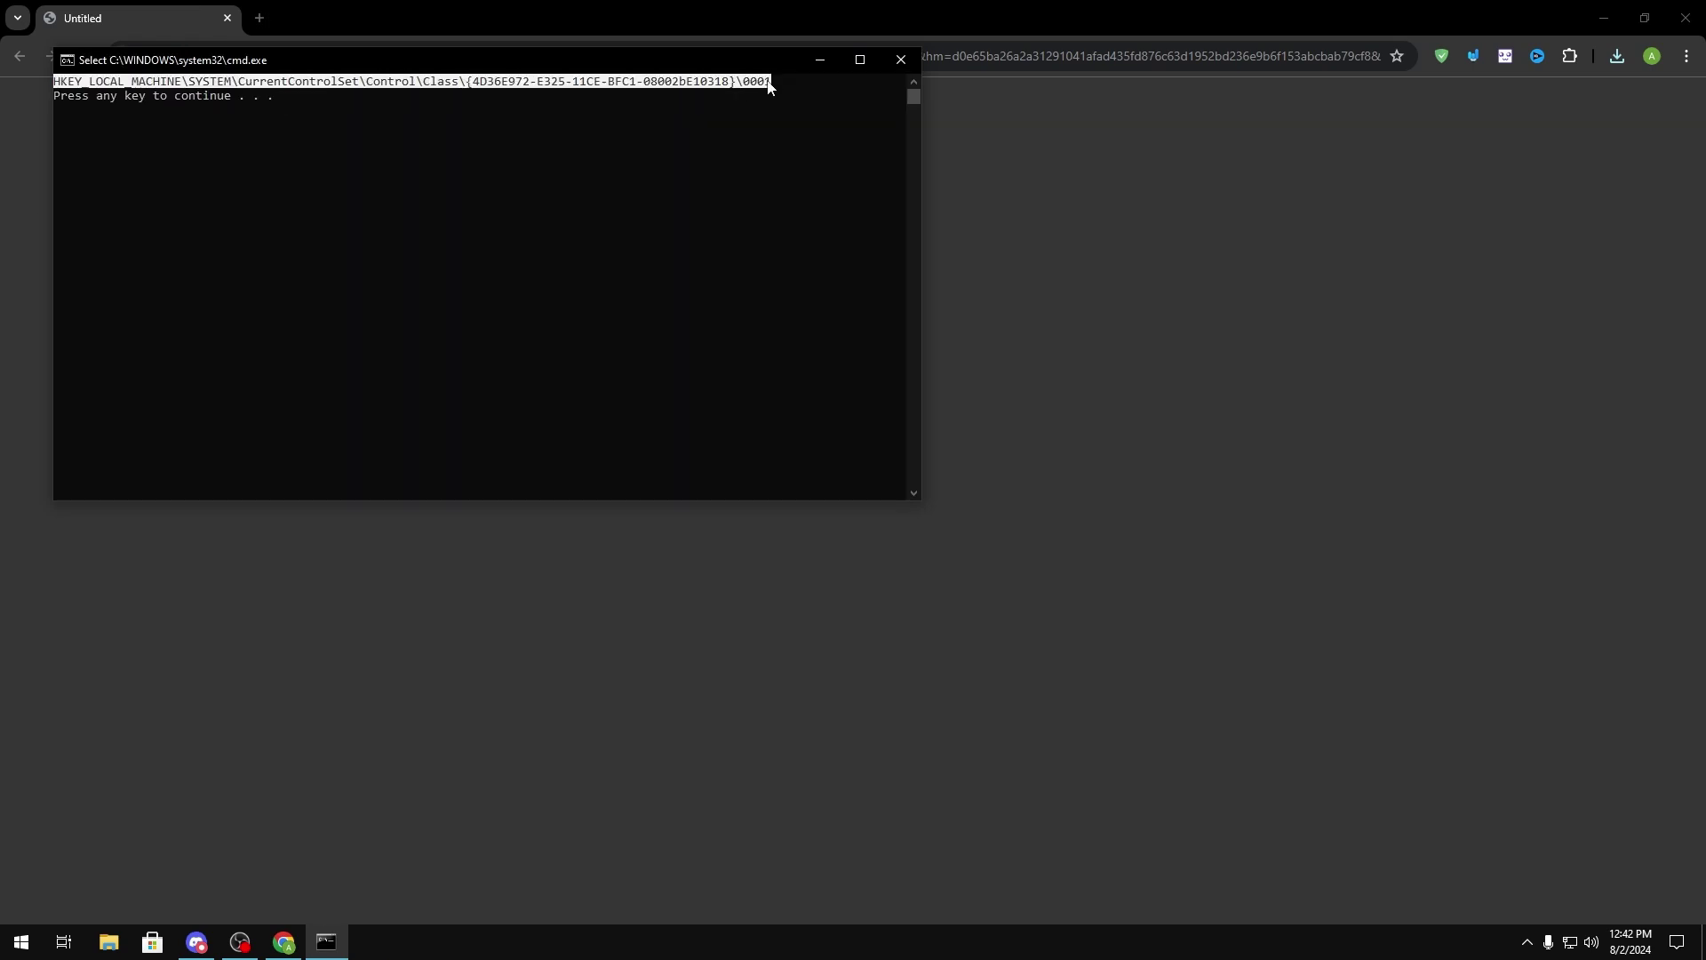
{"action": "key", "text": "ctrl+c"}
{"action": "left_click", "coordinate": [901, 60]}
{"action": "left_click", "coordinate": [1686, 18]}
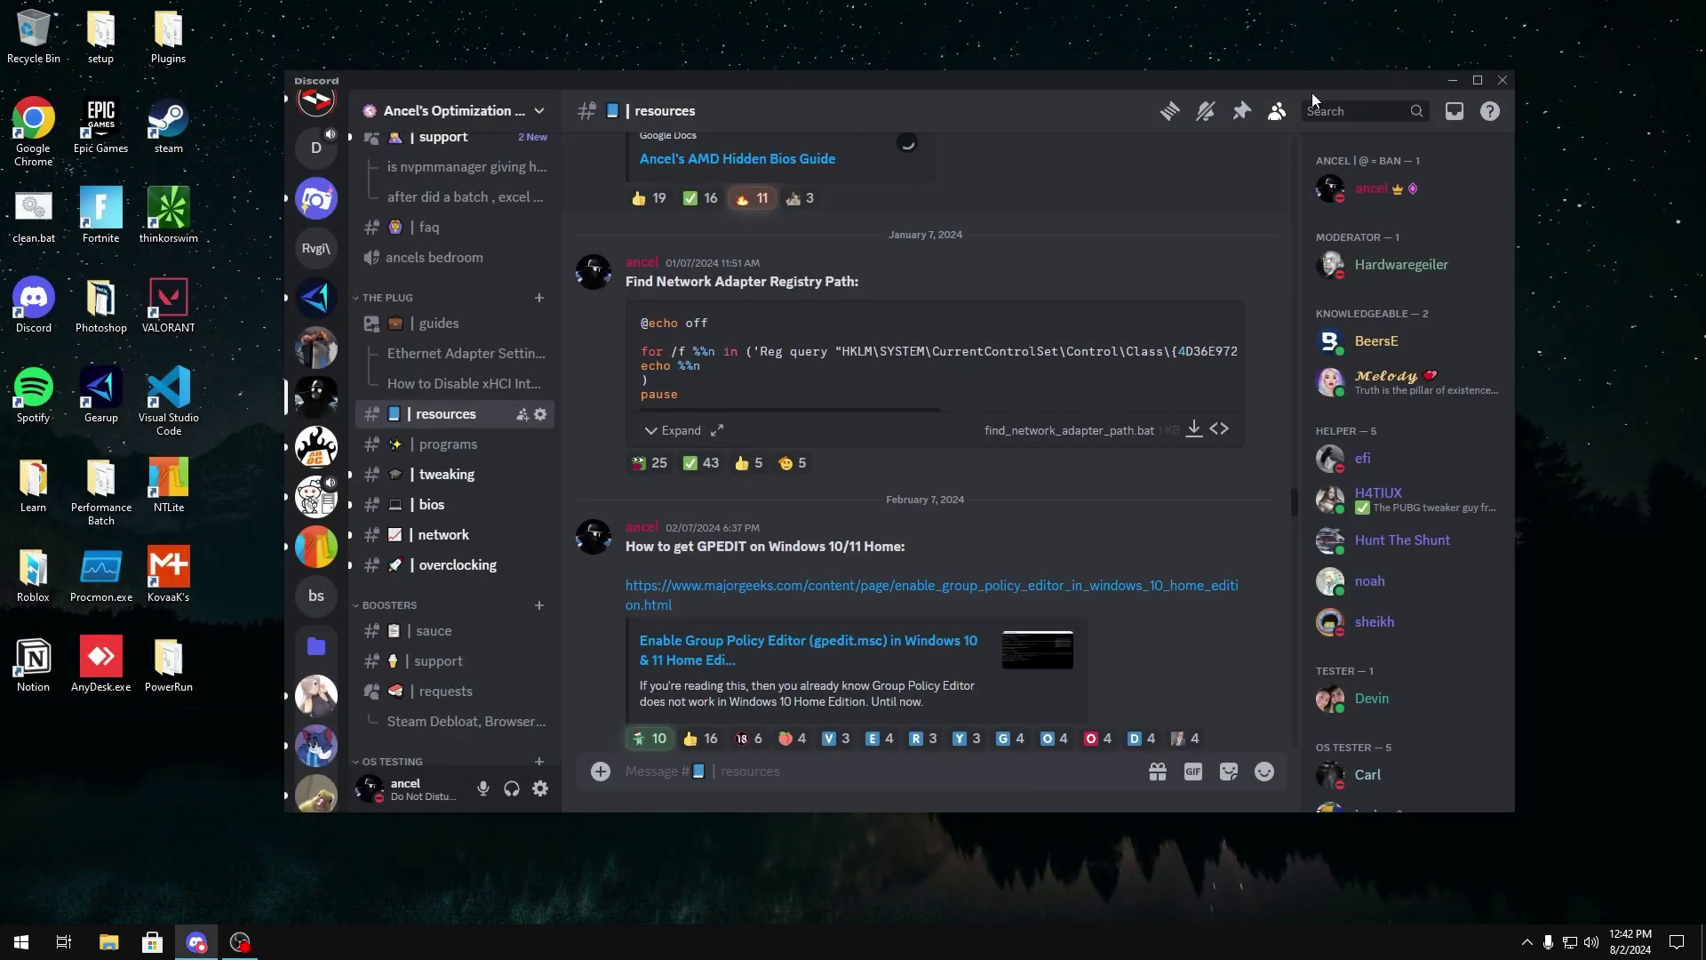
- Minimize Discord and launch Registry Editor with regedit
{"action": "left_click", "coordinate": [1457, 75]}
{"action": "key", "text": "super+r"}
{"action": "type", "text": "re"}
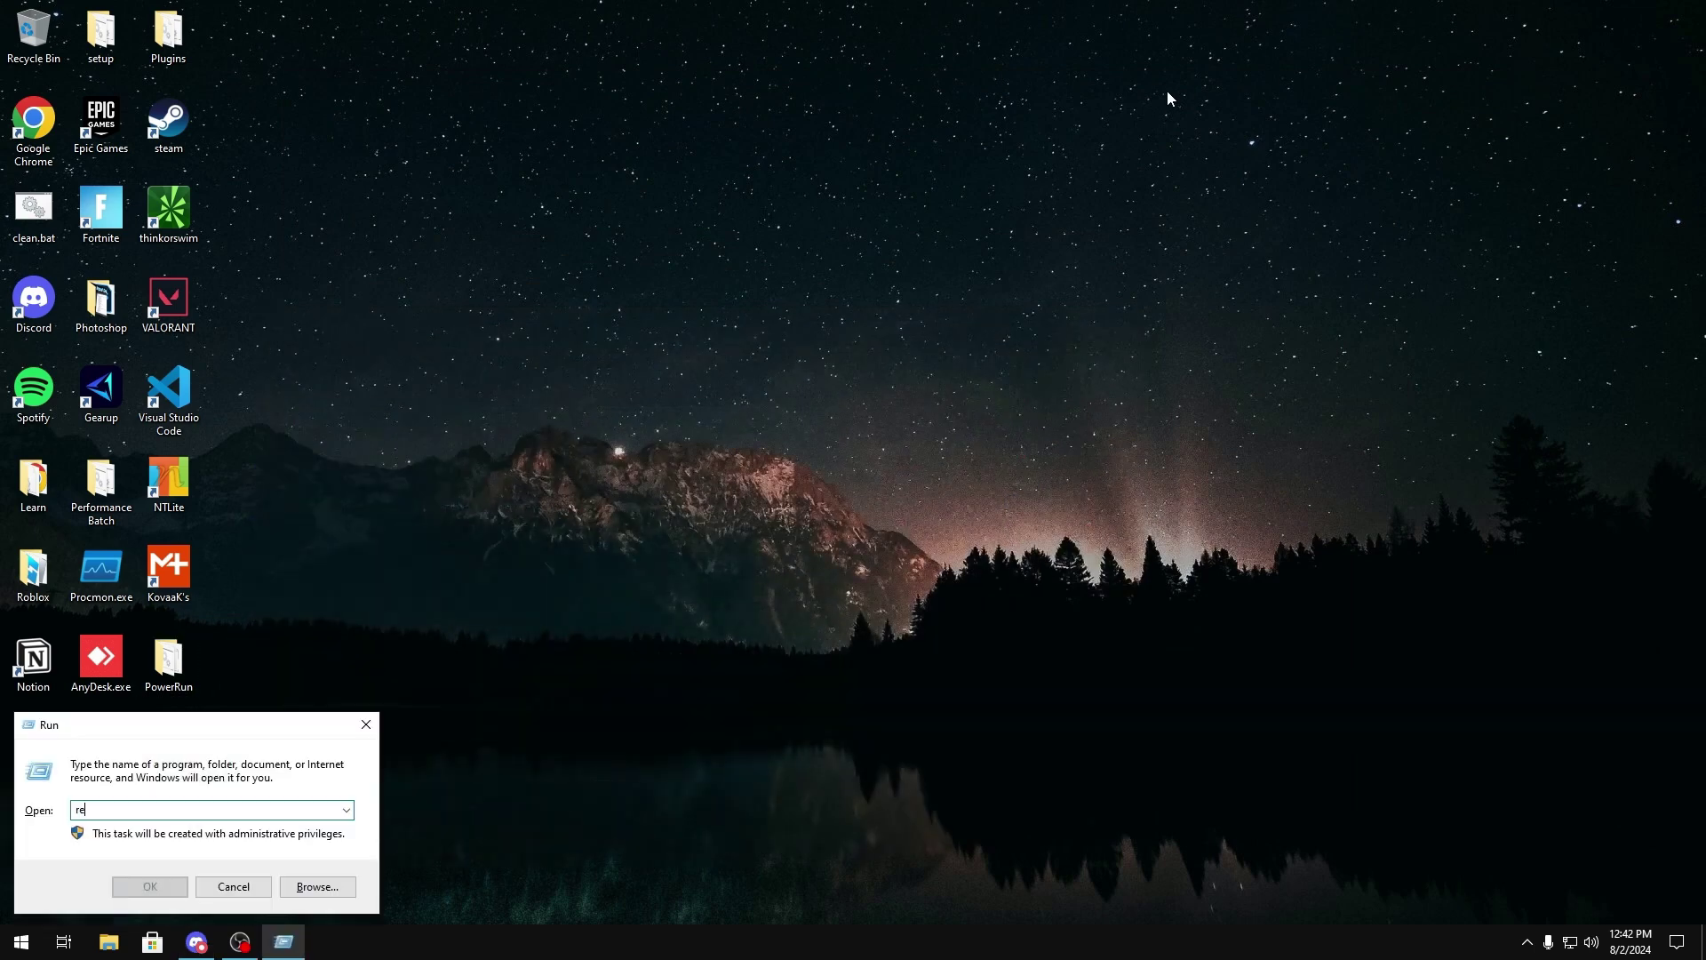
{"action": "type", "text": "gedit"}
{"action": "key", "text": "Return"}
- Jump to the adapter's Class\{4D36E972-E325-11CE-BFC1-08002bE10318}\0001 key using the copied path
{"action": "left_click", "coordinate": [790, 185]}
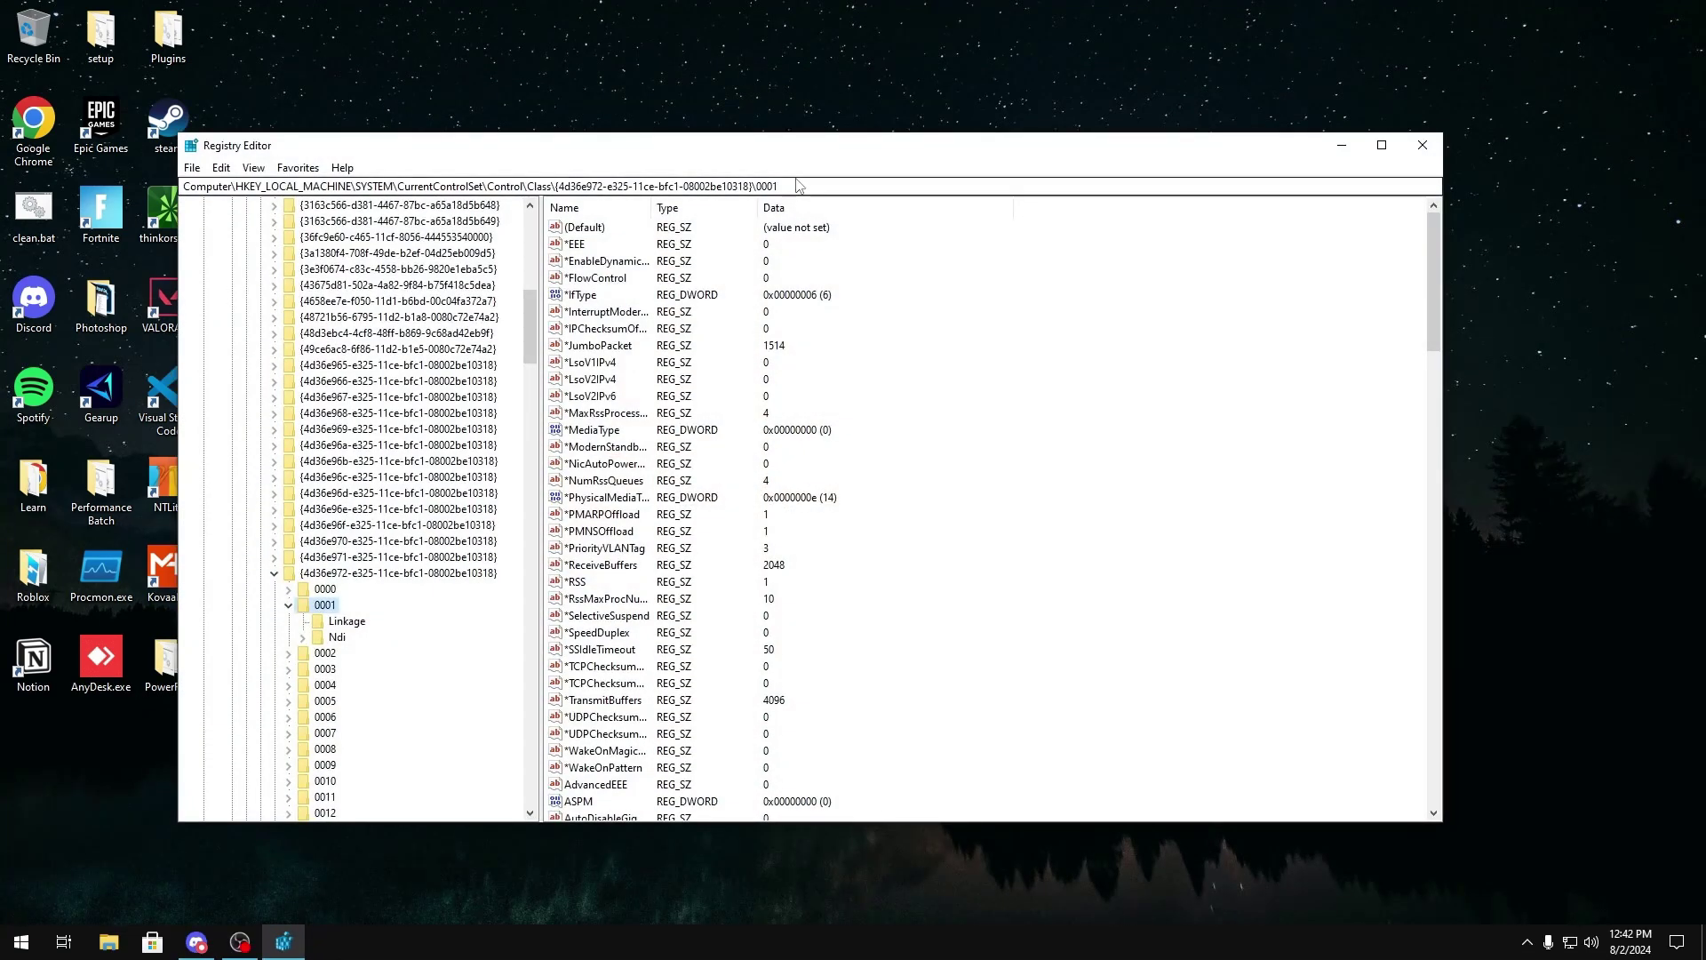
{"action": "key", "text": "ctrl+a"}
{"action": "key", "text": "ctrl+v"}
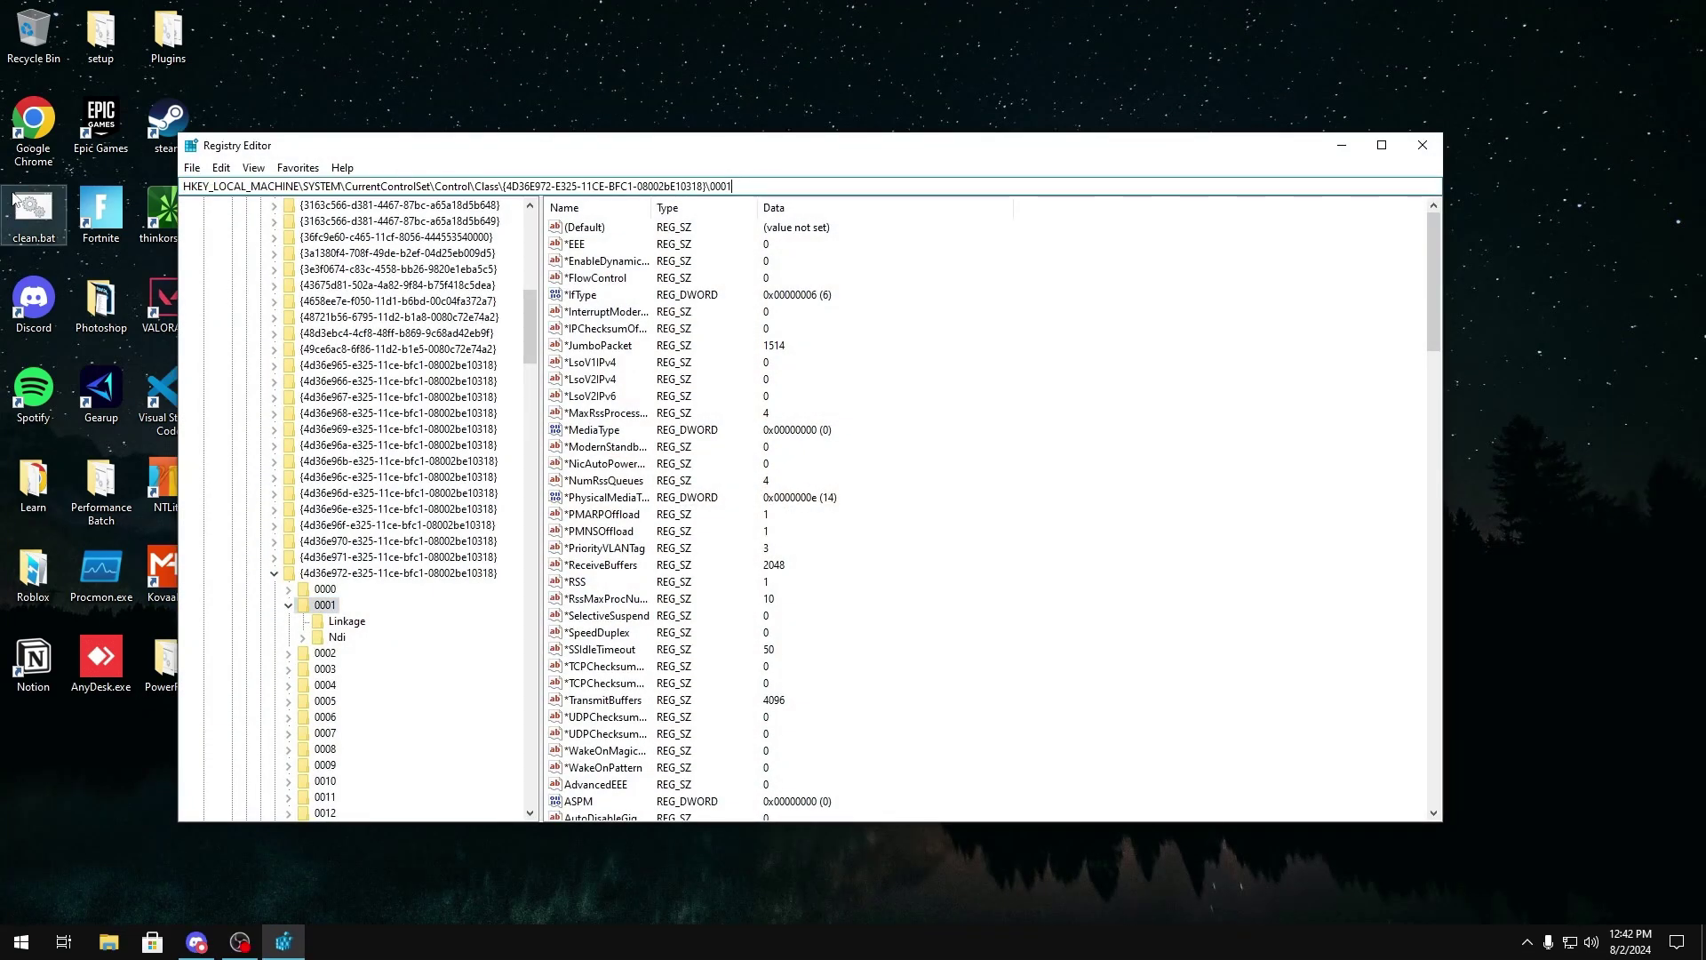
{"action": "key", "text": "Return"}
{"action": "scroll", "coordinate": [642, 387], "scroll_direction": "down", "scroll_amount": 20}
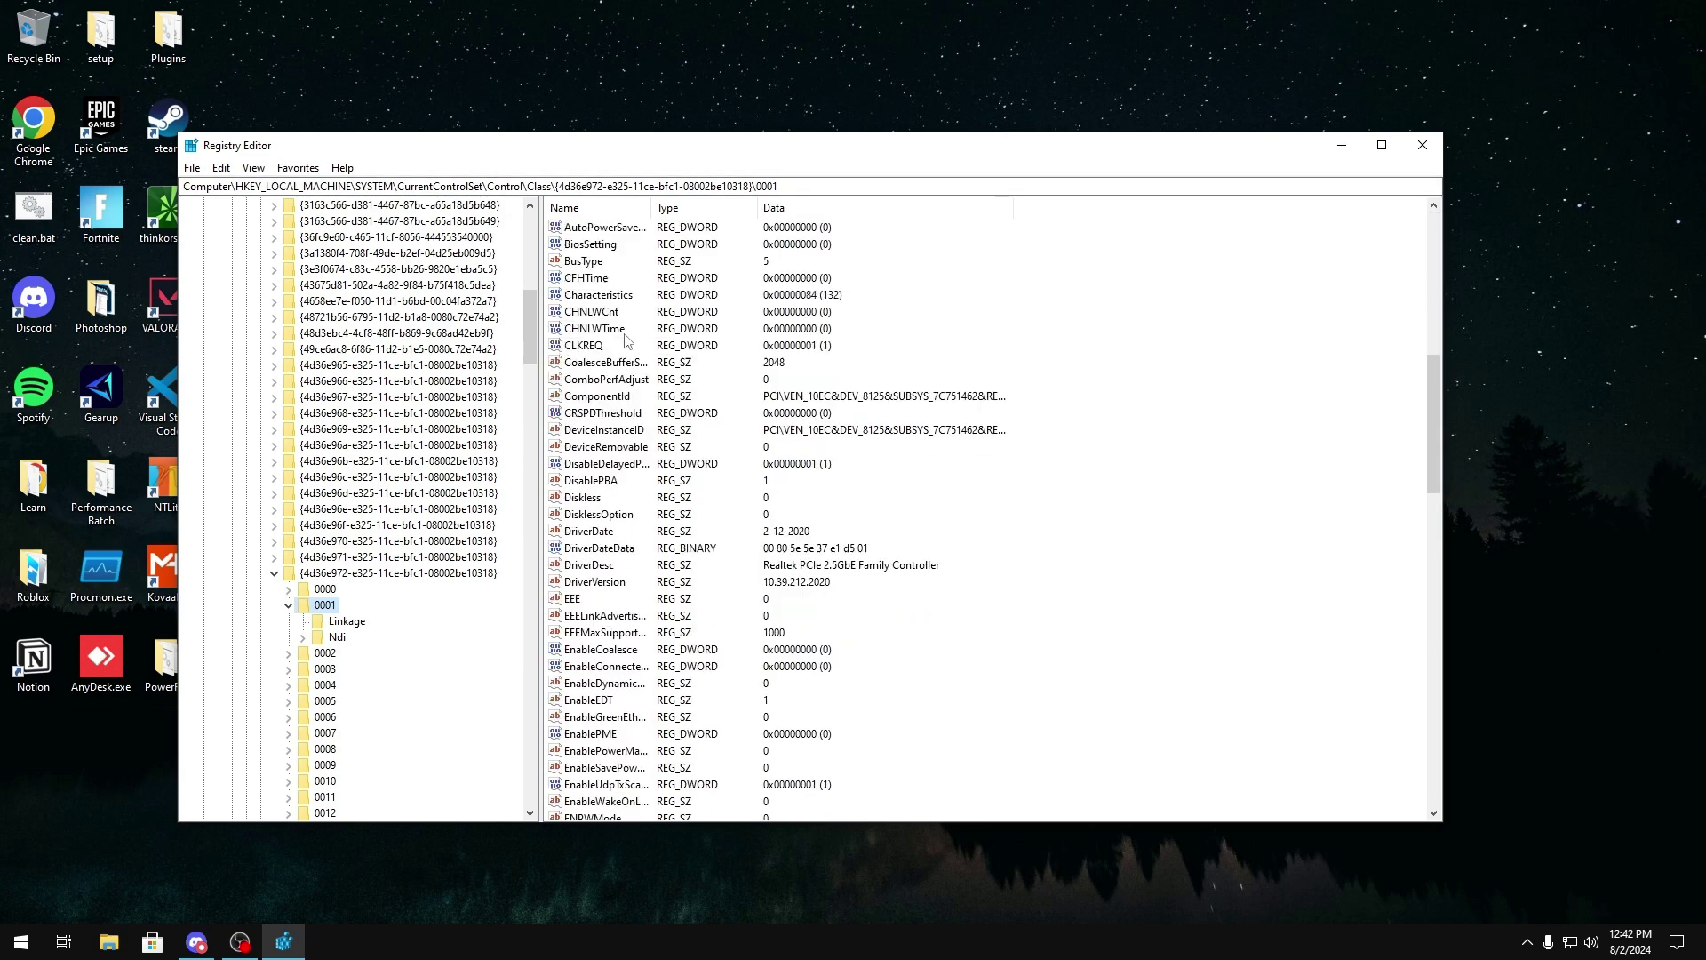
{"action": "scroll", "coordinate": [651, 377], "scroll_direction": "down", "scroll_amount": 13}
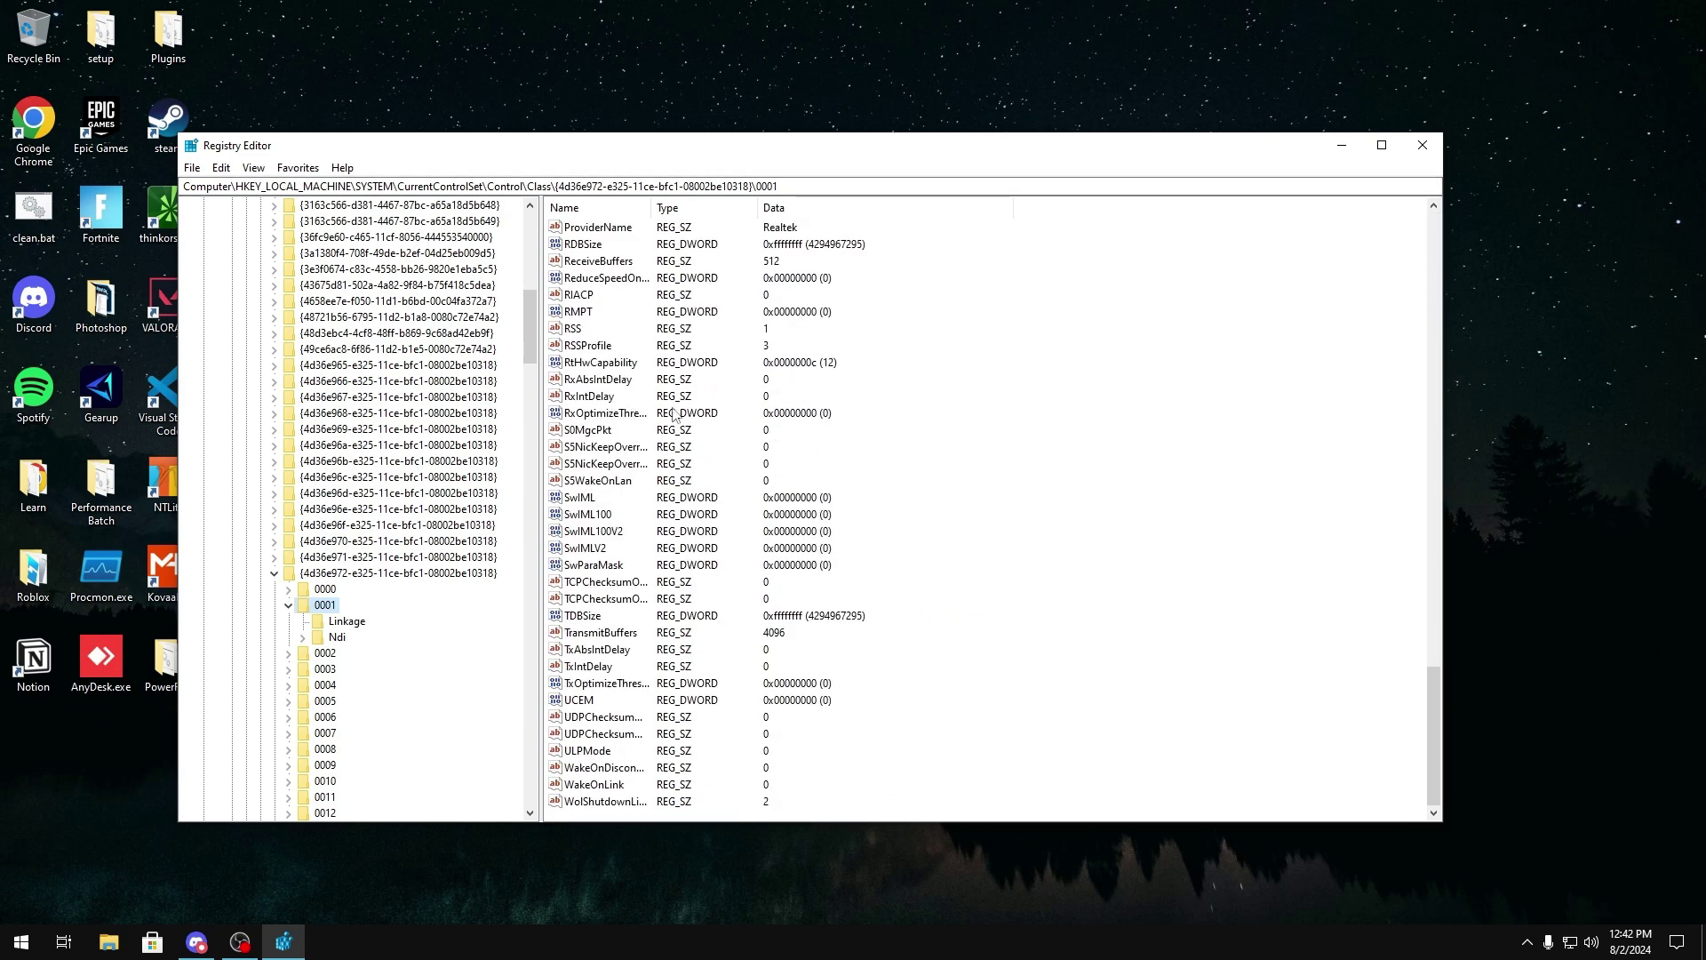
- Delete the existing TxAbsIntDelay value from the adapter key
{"action": "left_click", "coordinate": [601, 655]}
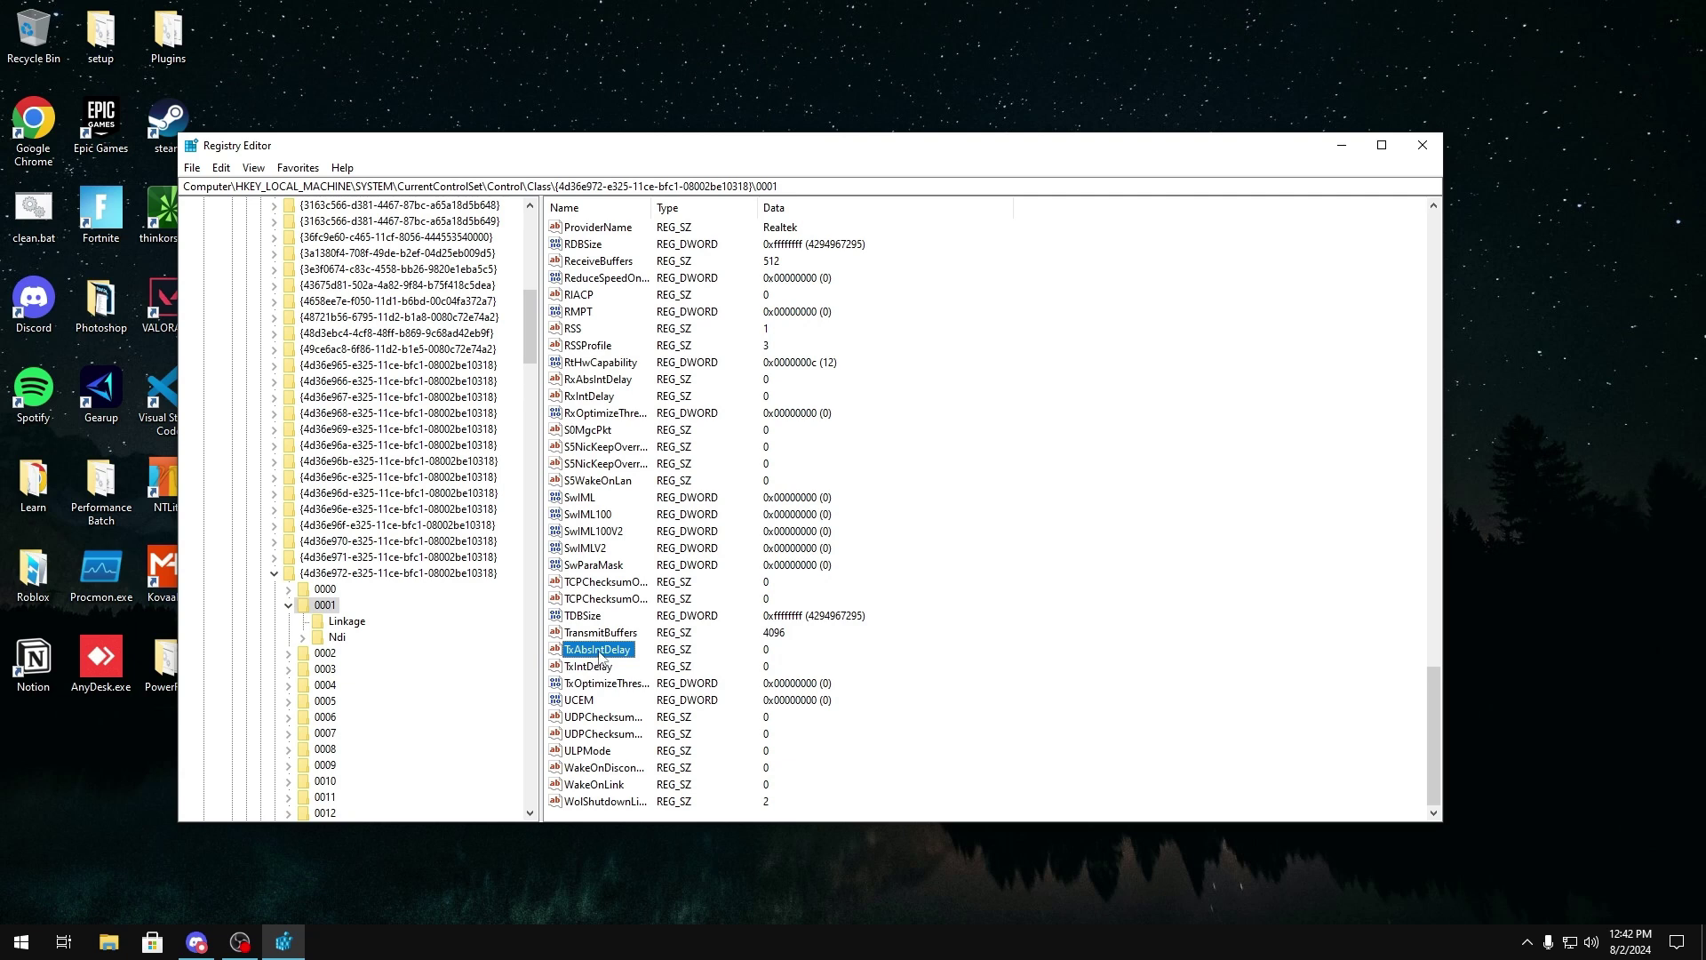
{"action": "right_click", "coordinate": [602, 655]}
{"action": "left_click", "coordinate": [668, 708]}
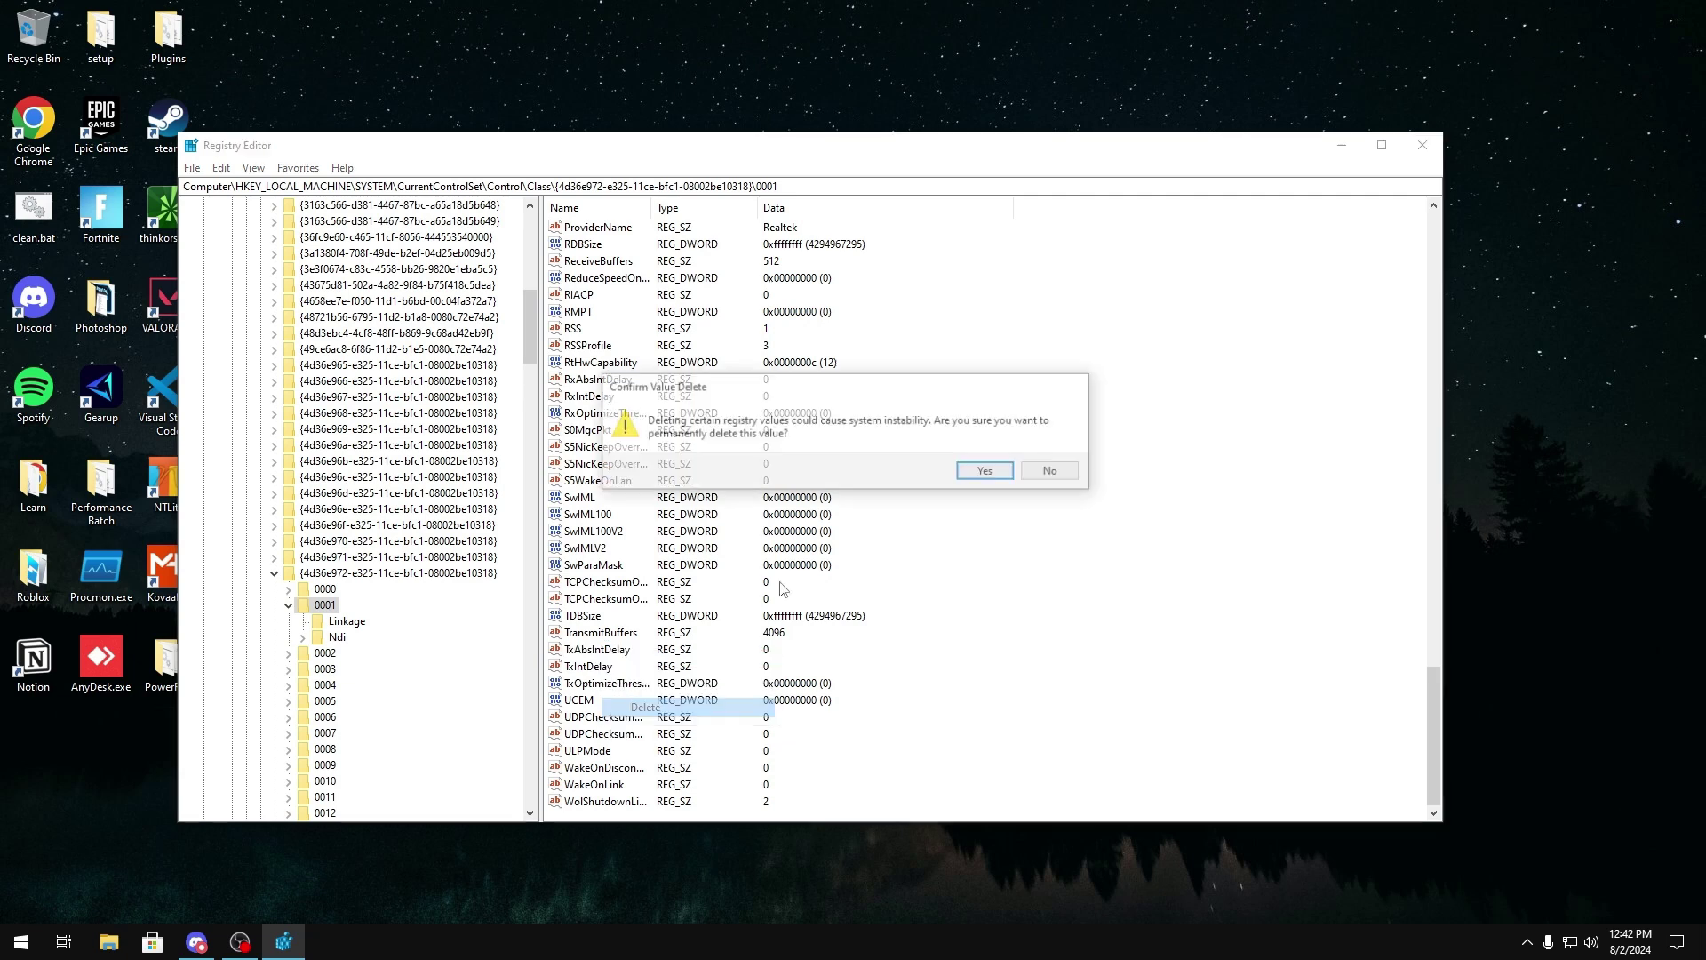
{"action": "left_click", "coordinate": [963, 478]}
- Create a new string value named TxAbsIntDelay with data 0
{"action": "right_click", "coordinate": [1055, 546]}
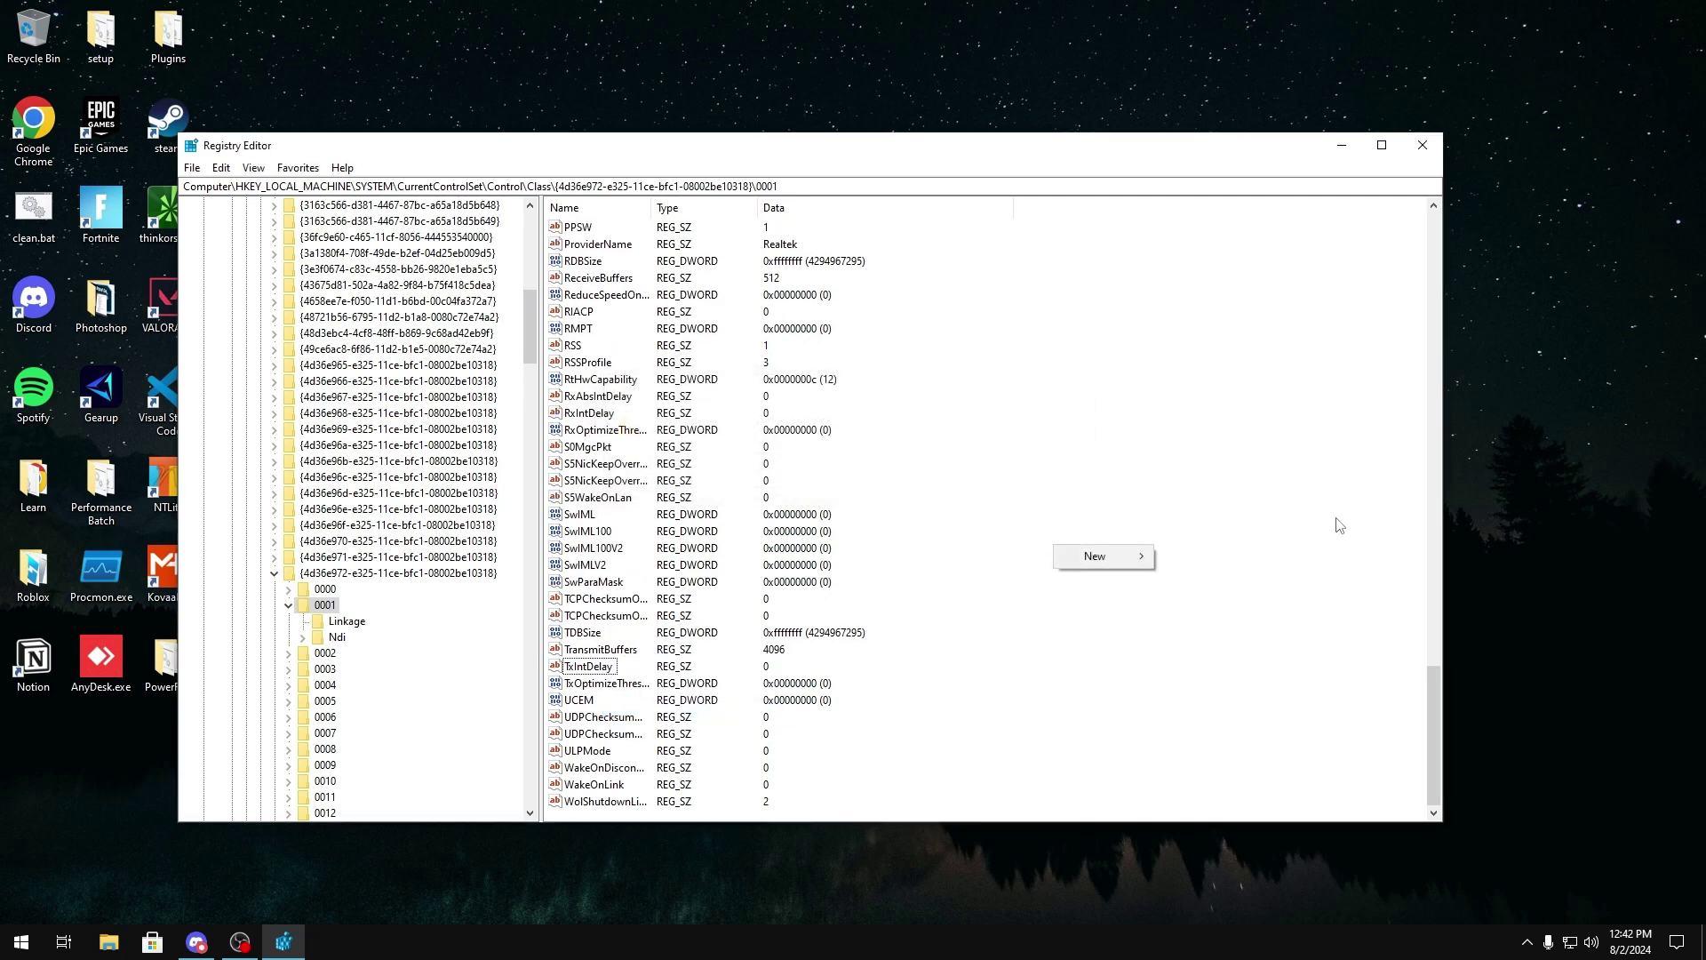
{"action": "mouse_move", "coordinate": [1107, 565]}
{"action": "left_click", "coordinate": [1239, 579]}
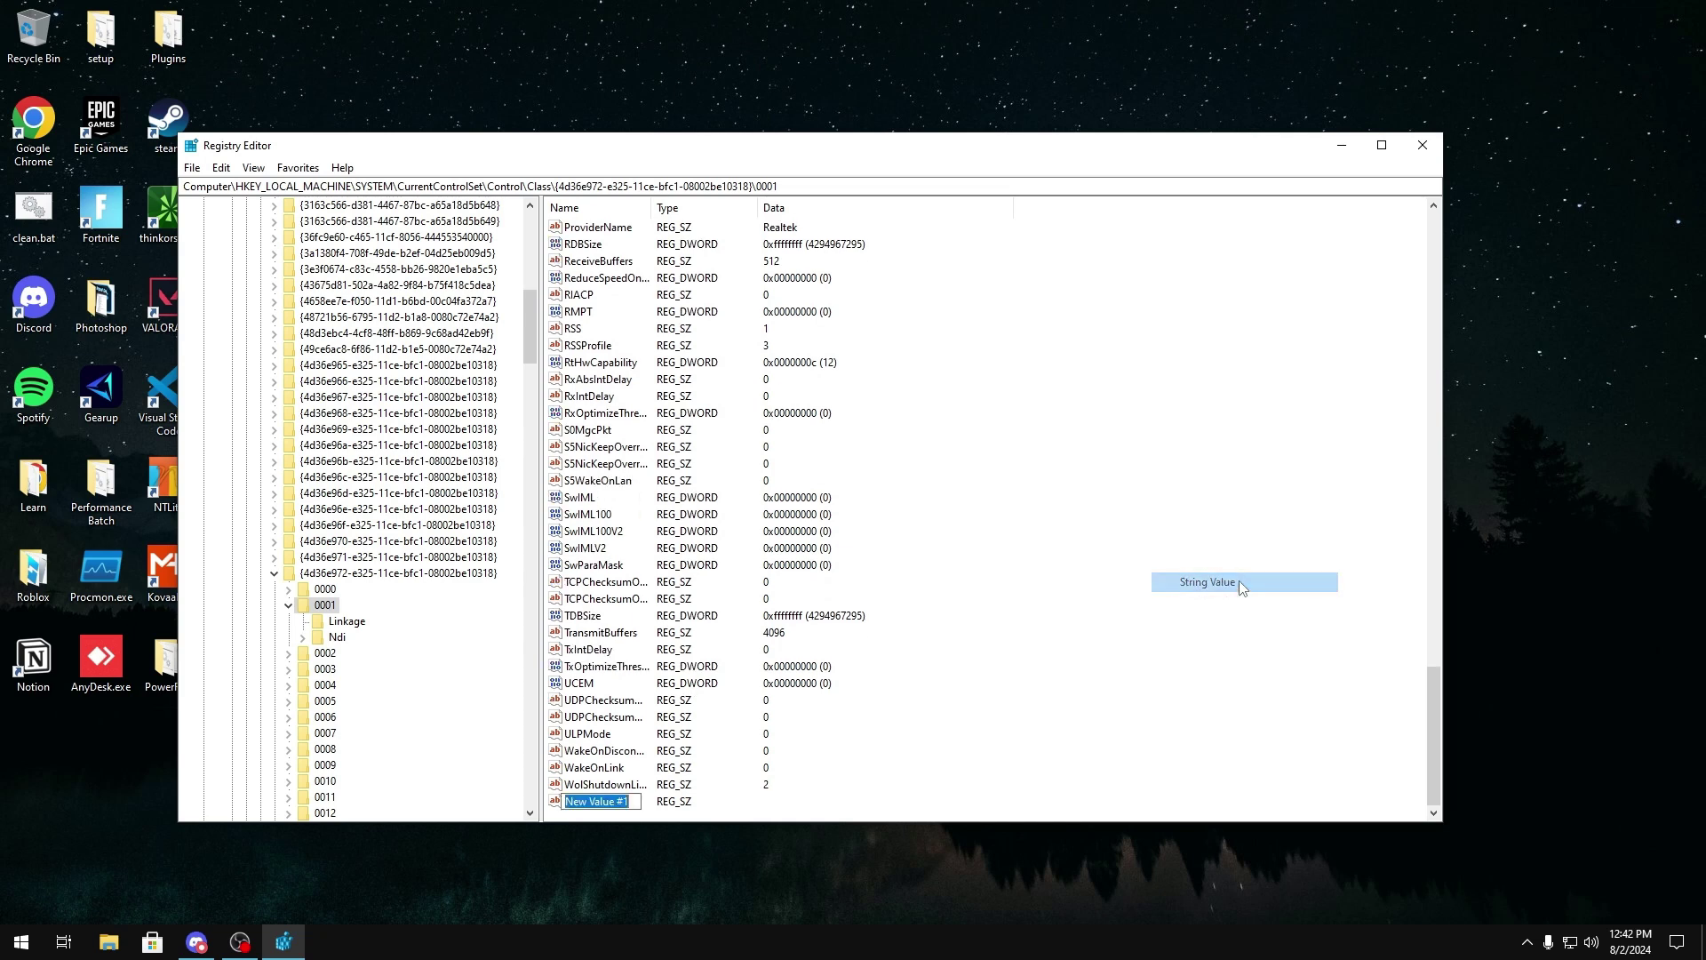
{"action": "type", "text": "TxAbsI"}
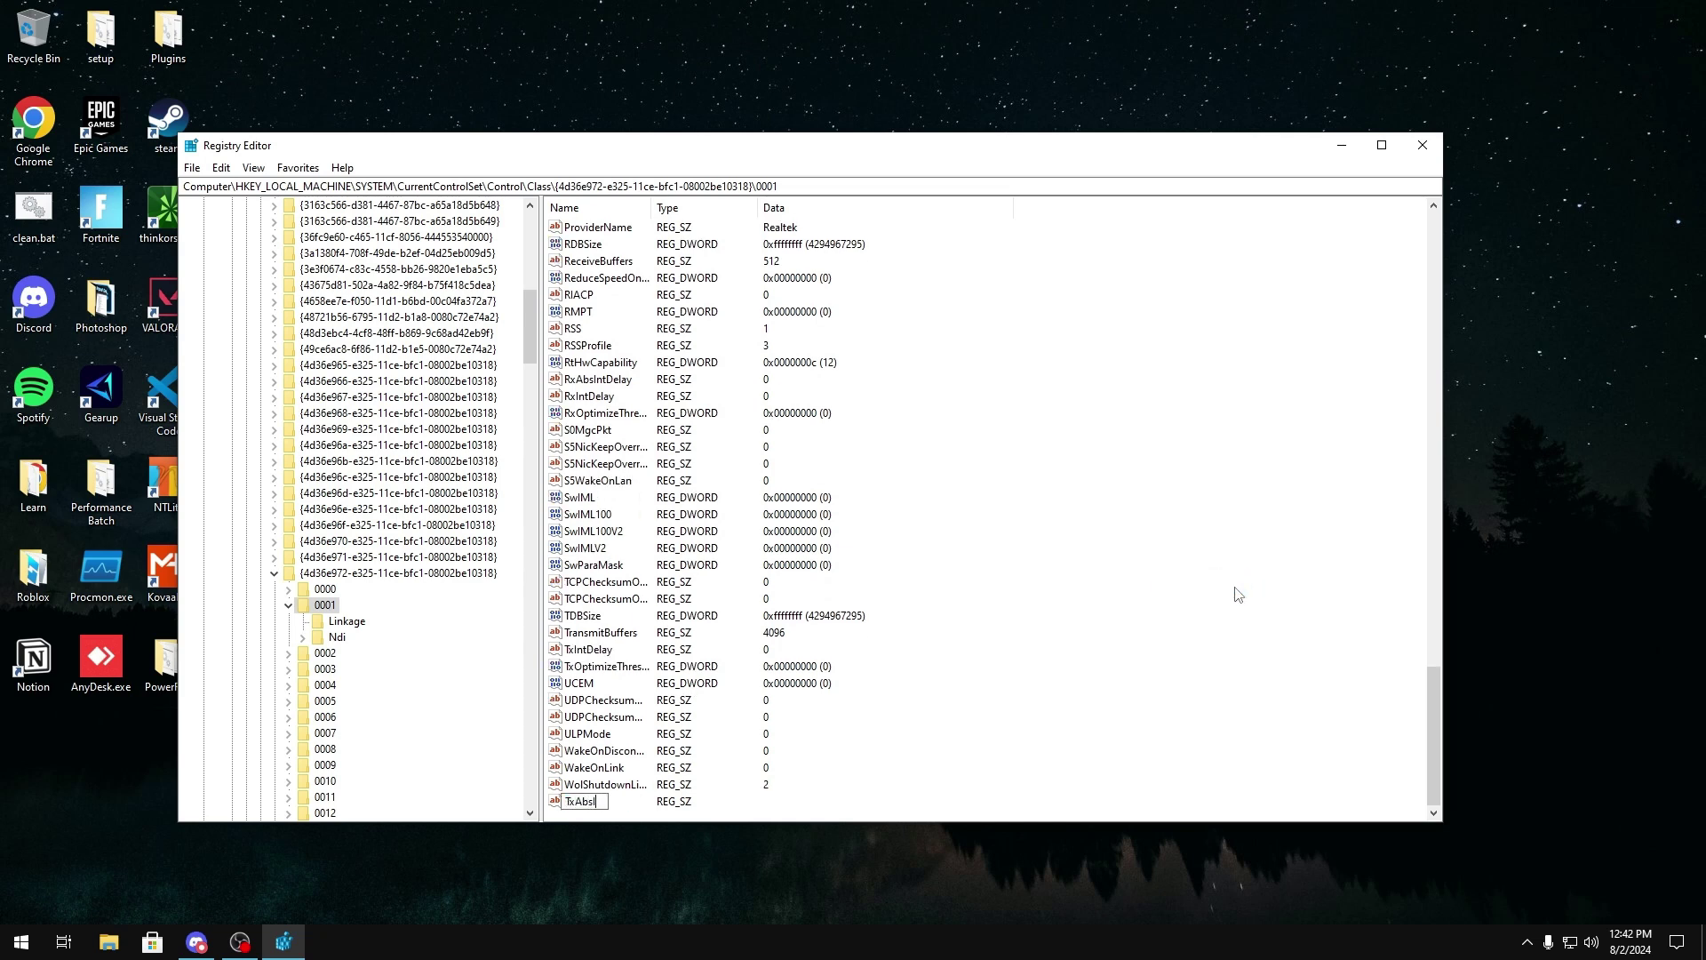
{"action": "type", "text": "ntDelay"}
{"action": "key", "text": "Return"}
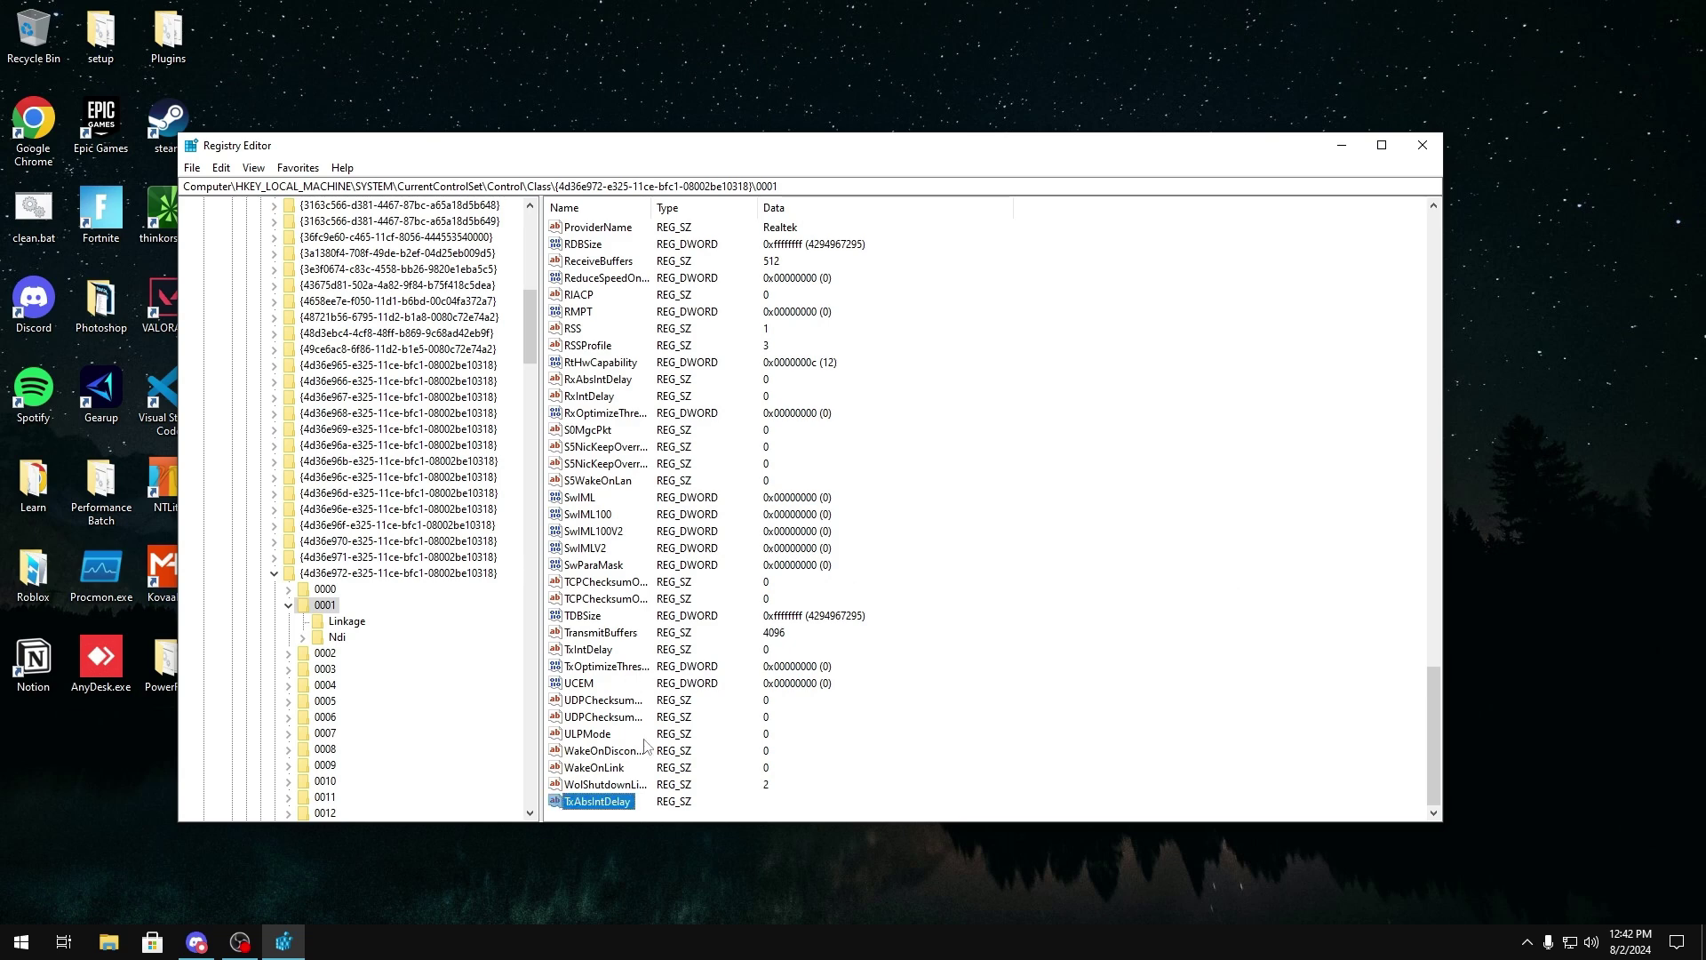
{"action": "double_click", "coordinate": [599, 801]}
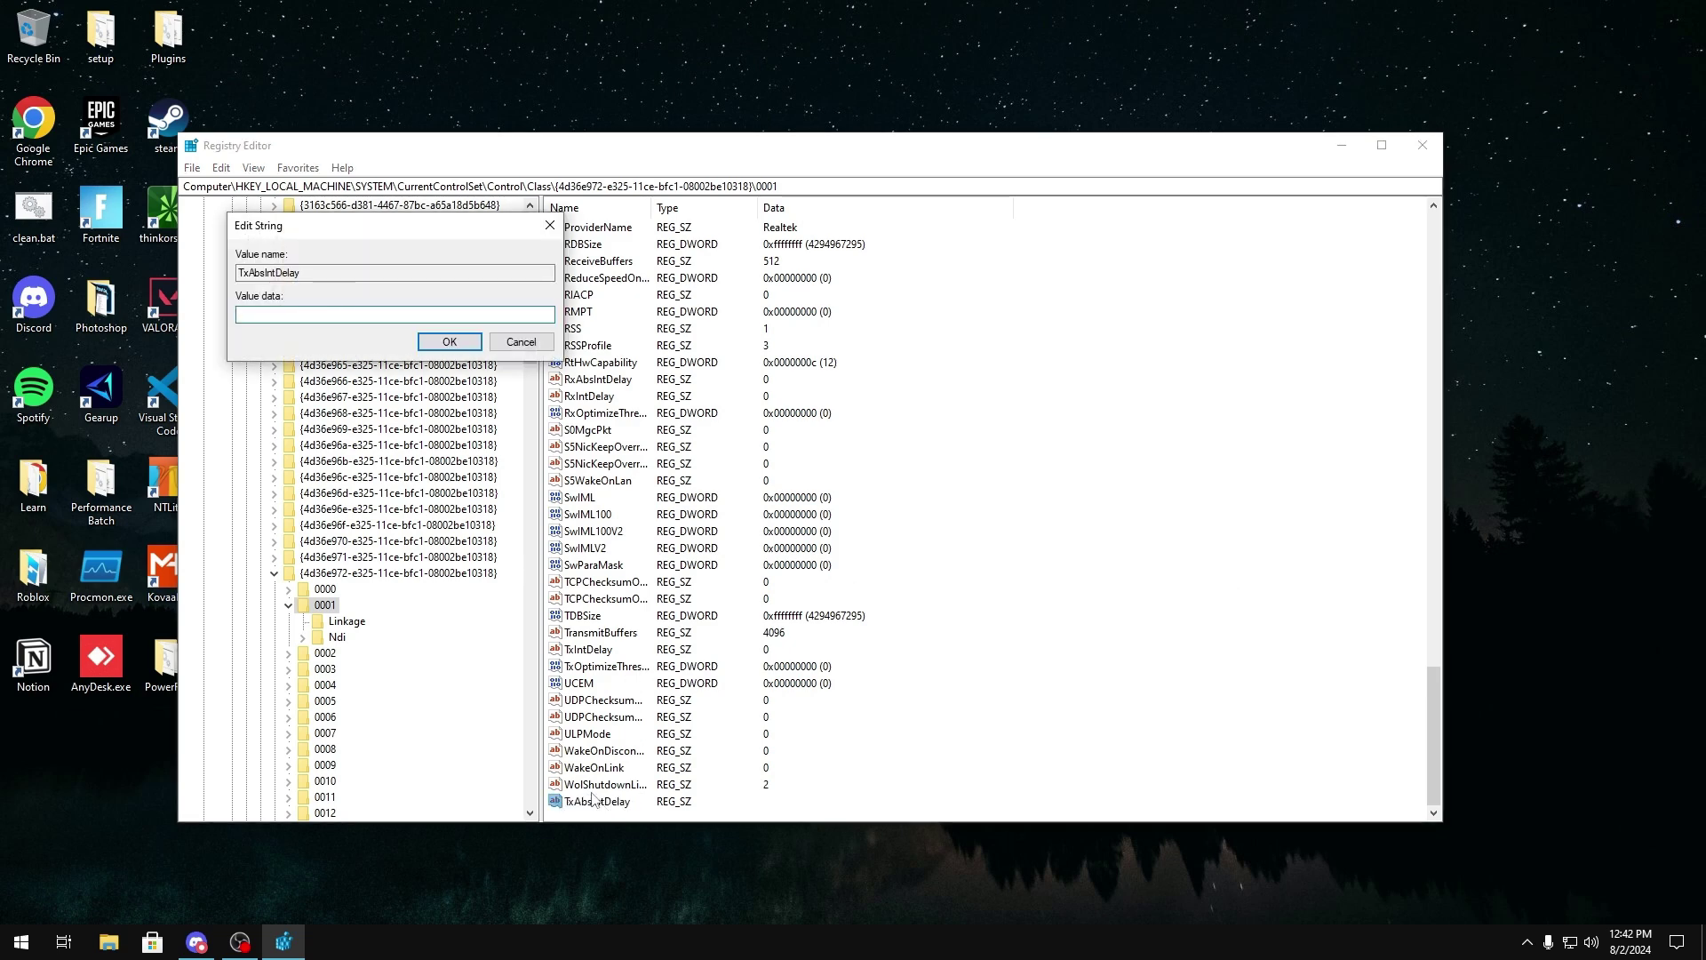
{"action": "type", "text": "0"}
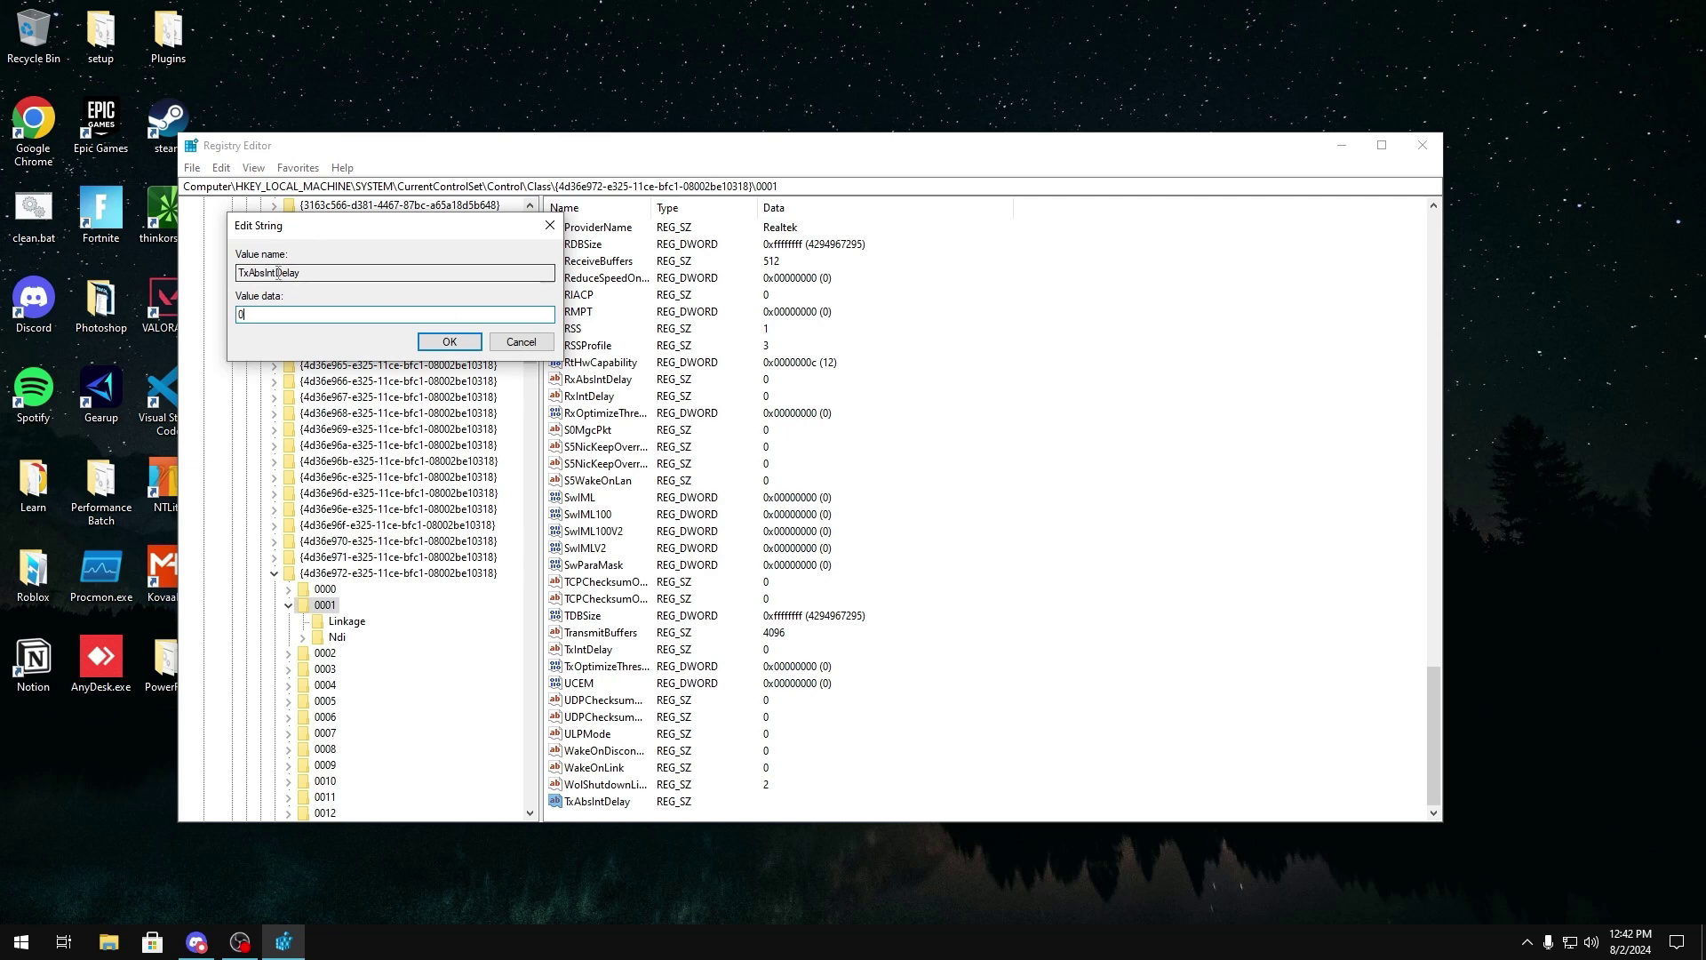
{"action": "left_click", "coordinate": [451, 342]}
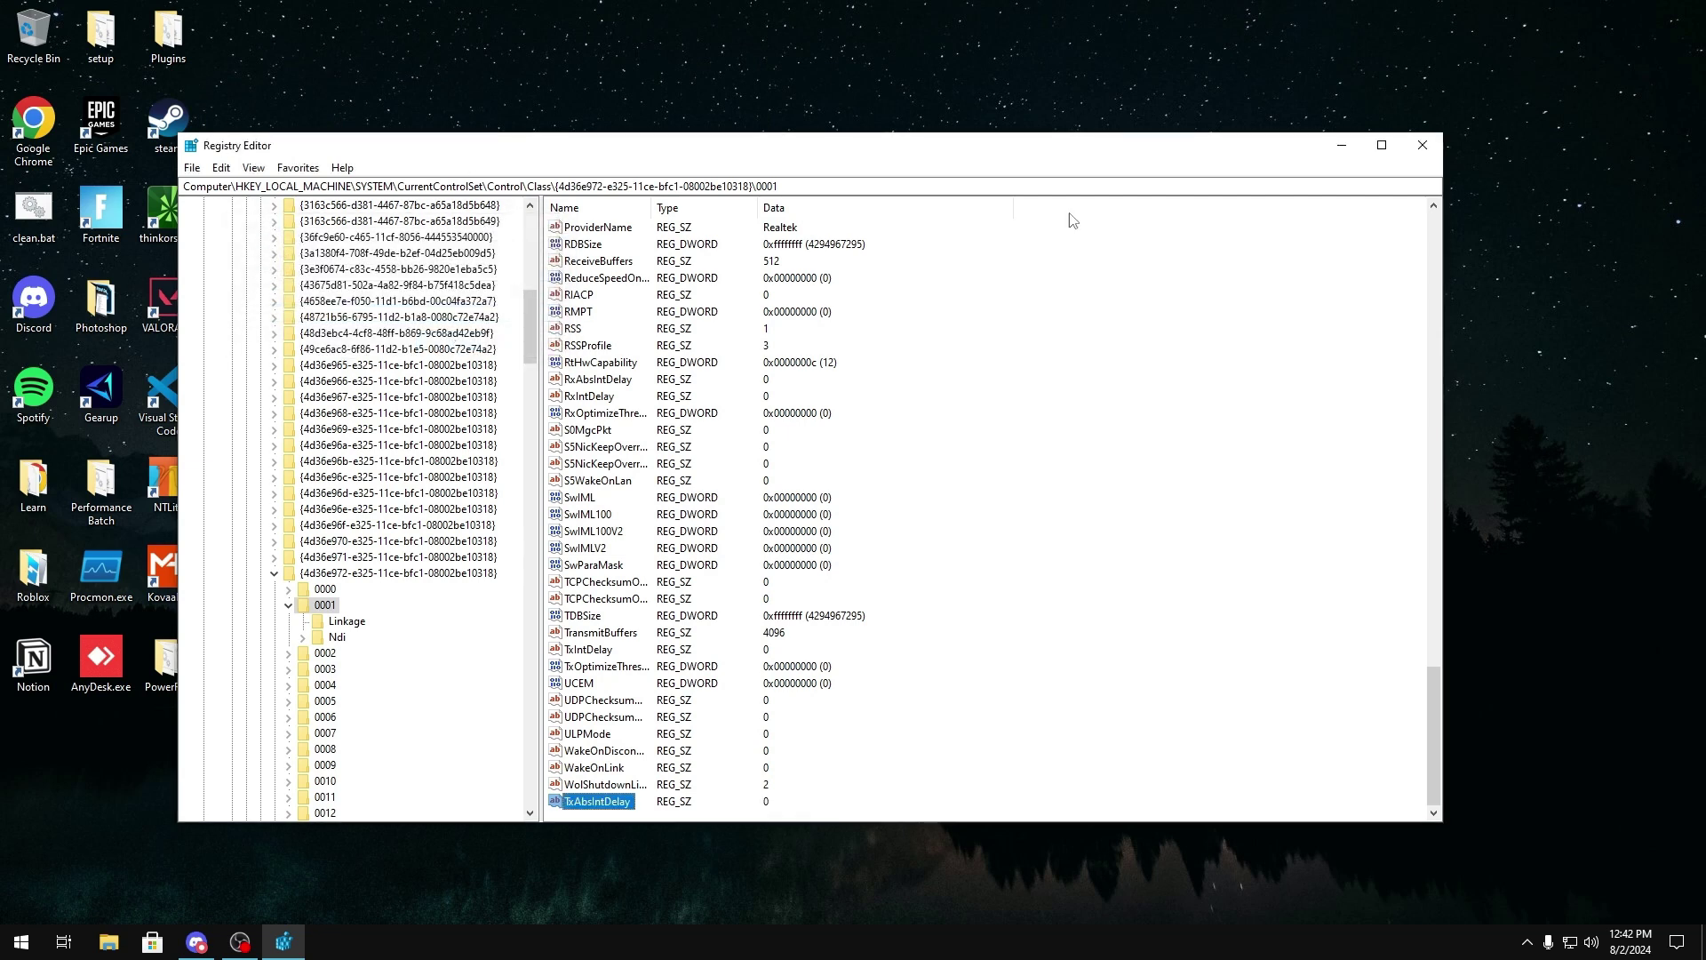
{"action": "left_click", "coordinate": [583, 654]}
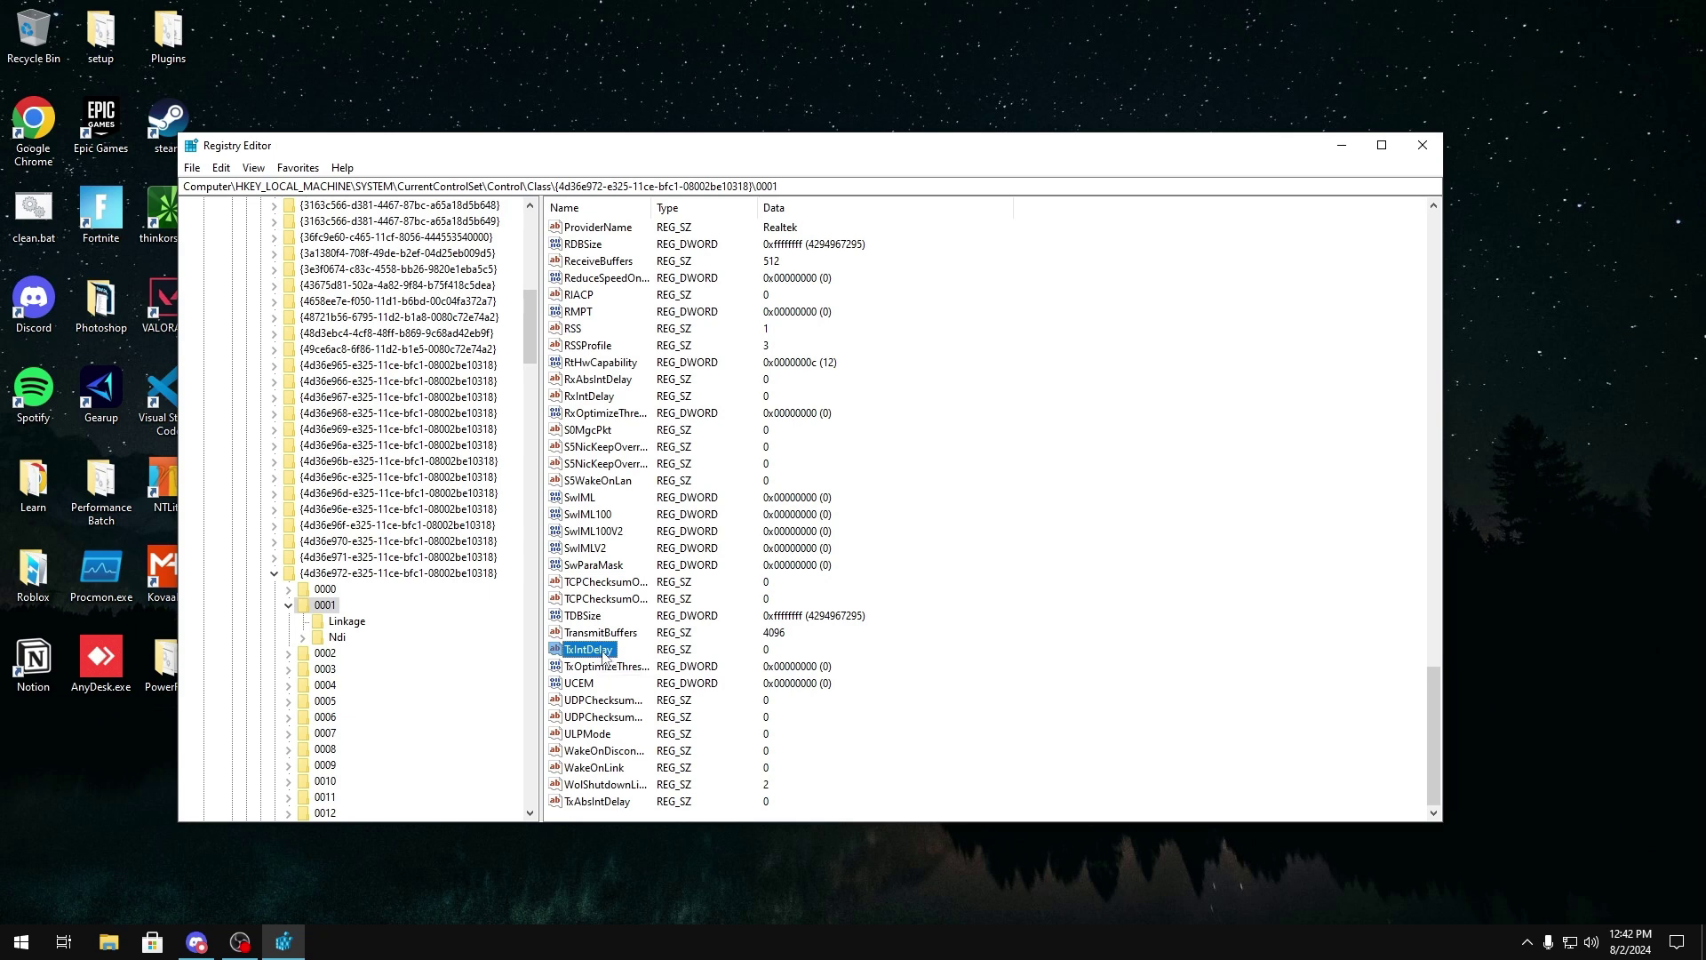
- Delete the existing TxIntDelay value from the adapter key
{"action": "right_click", "coordinate": [602, 656]}
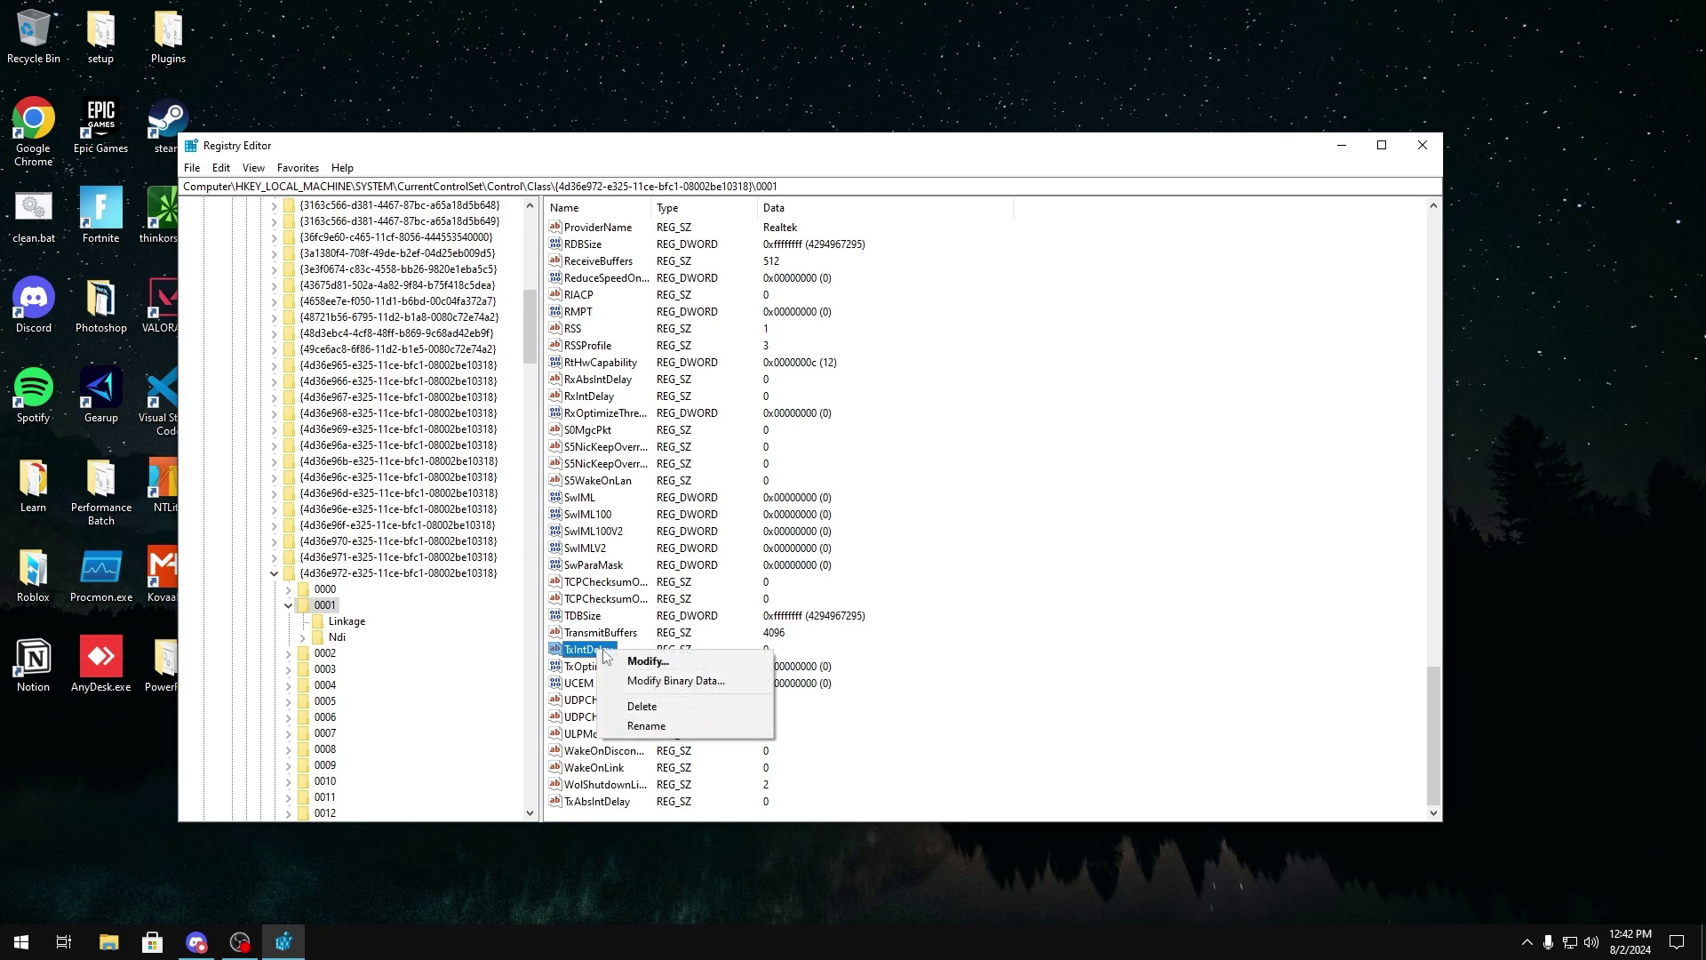
{"action": "left_click", "coordinate": [641, 703]}
{"action": "left_click", "coordinate": [984, 470]}
- Create a new string value named TxIntDelay with data 0
{"action": "right_click", "coordinate": [1040, 520]}
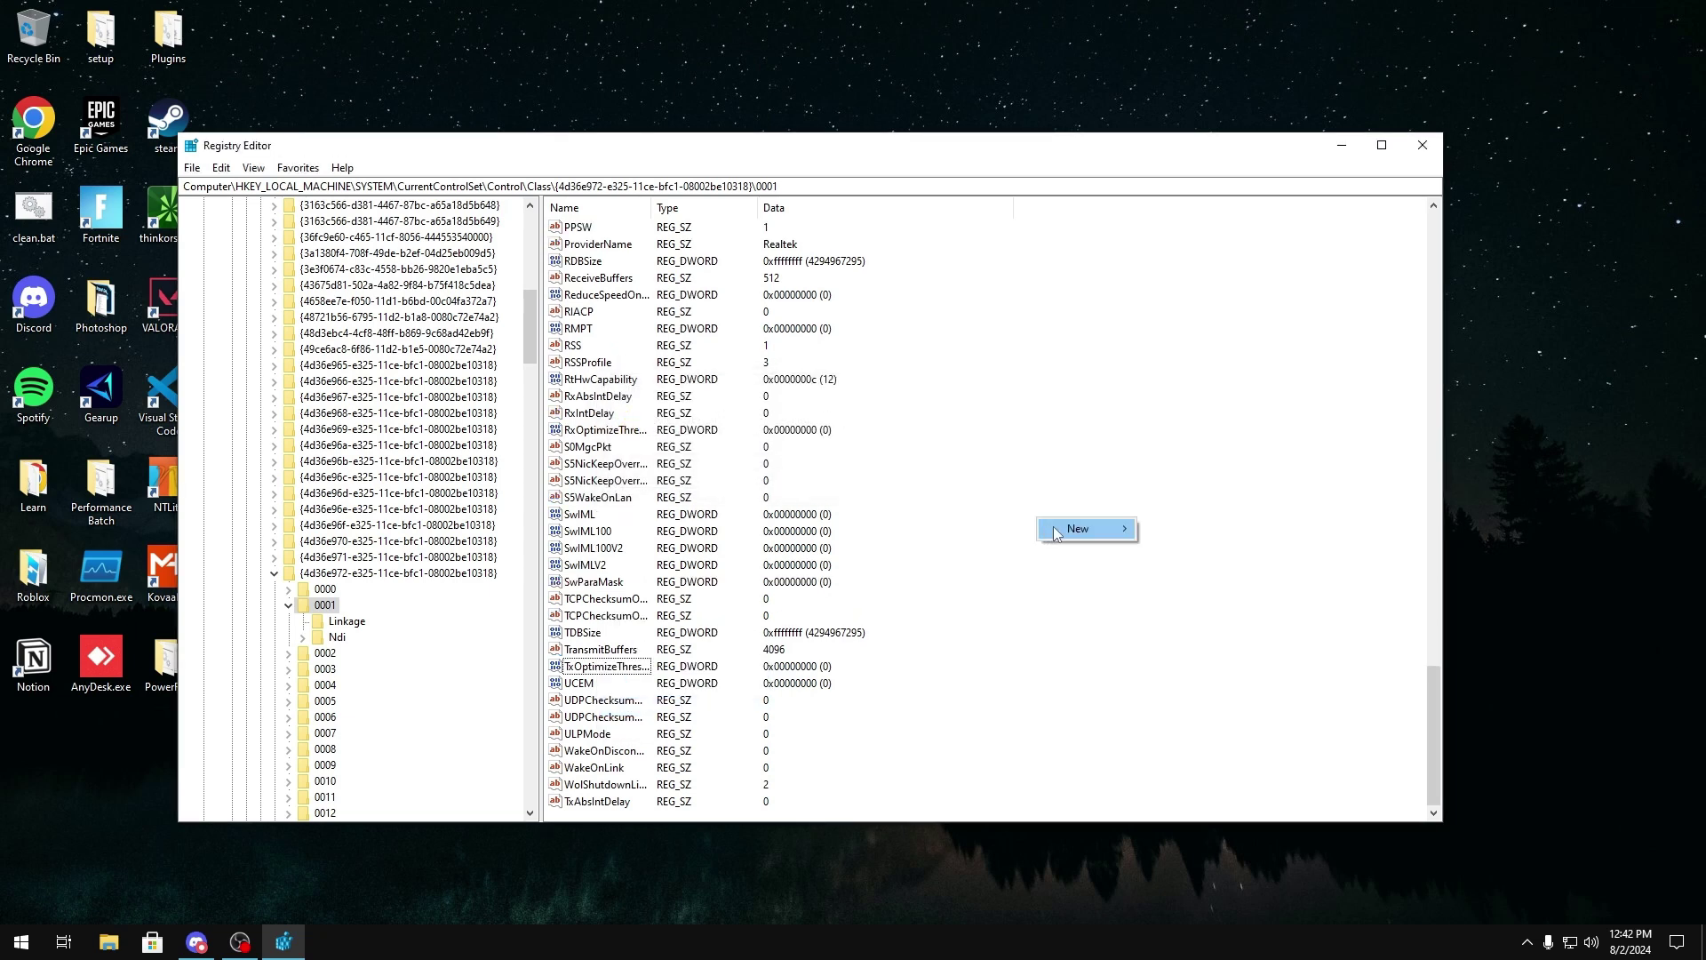
{"action": "mouse_move", "coordinate": [1084, 531]}
{"action": "left_click", "coordinate": [1225, 554]}
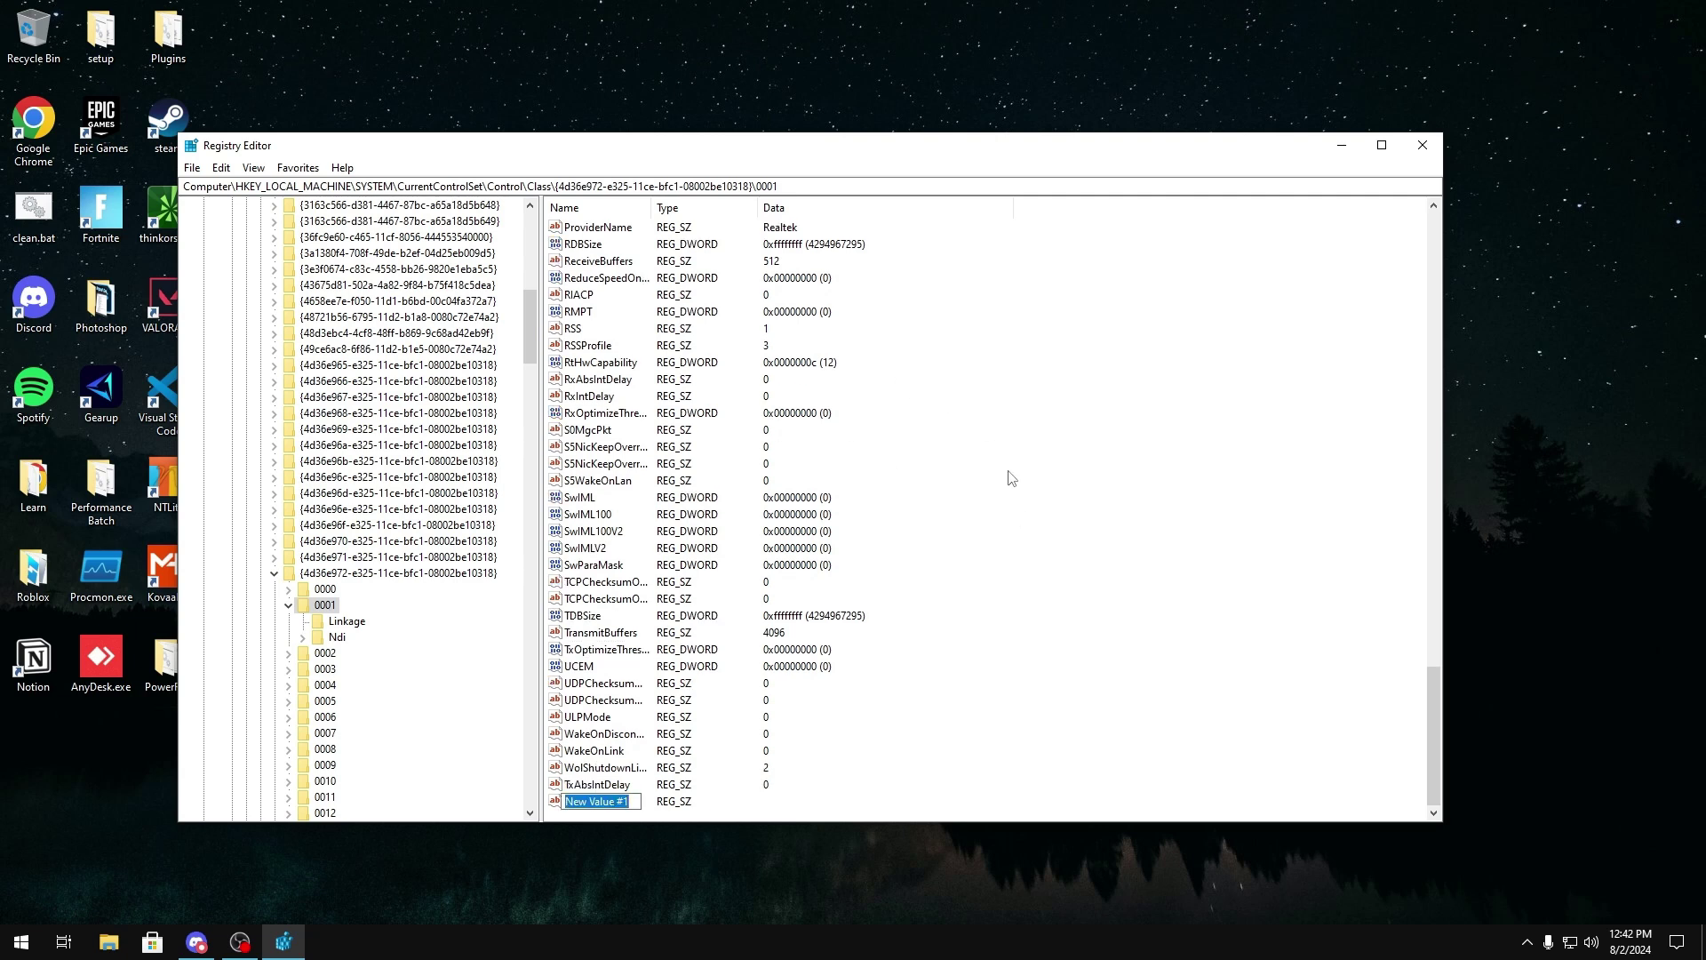
{"action": "type", "text": "TxIn"}
{"action": "type", "text": "tDelay"}
{"action": "key", "text": "Return"}
{"action": "double_click", "coordinate": [589, 802]}
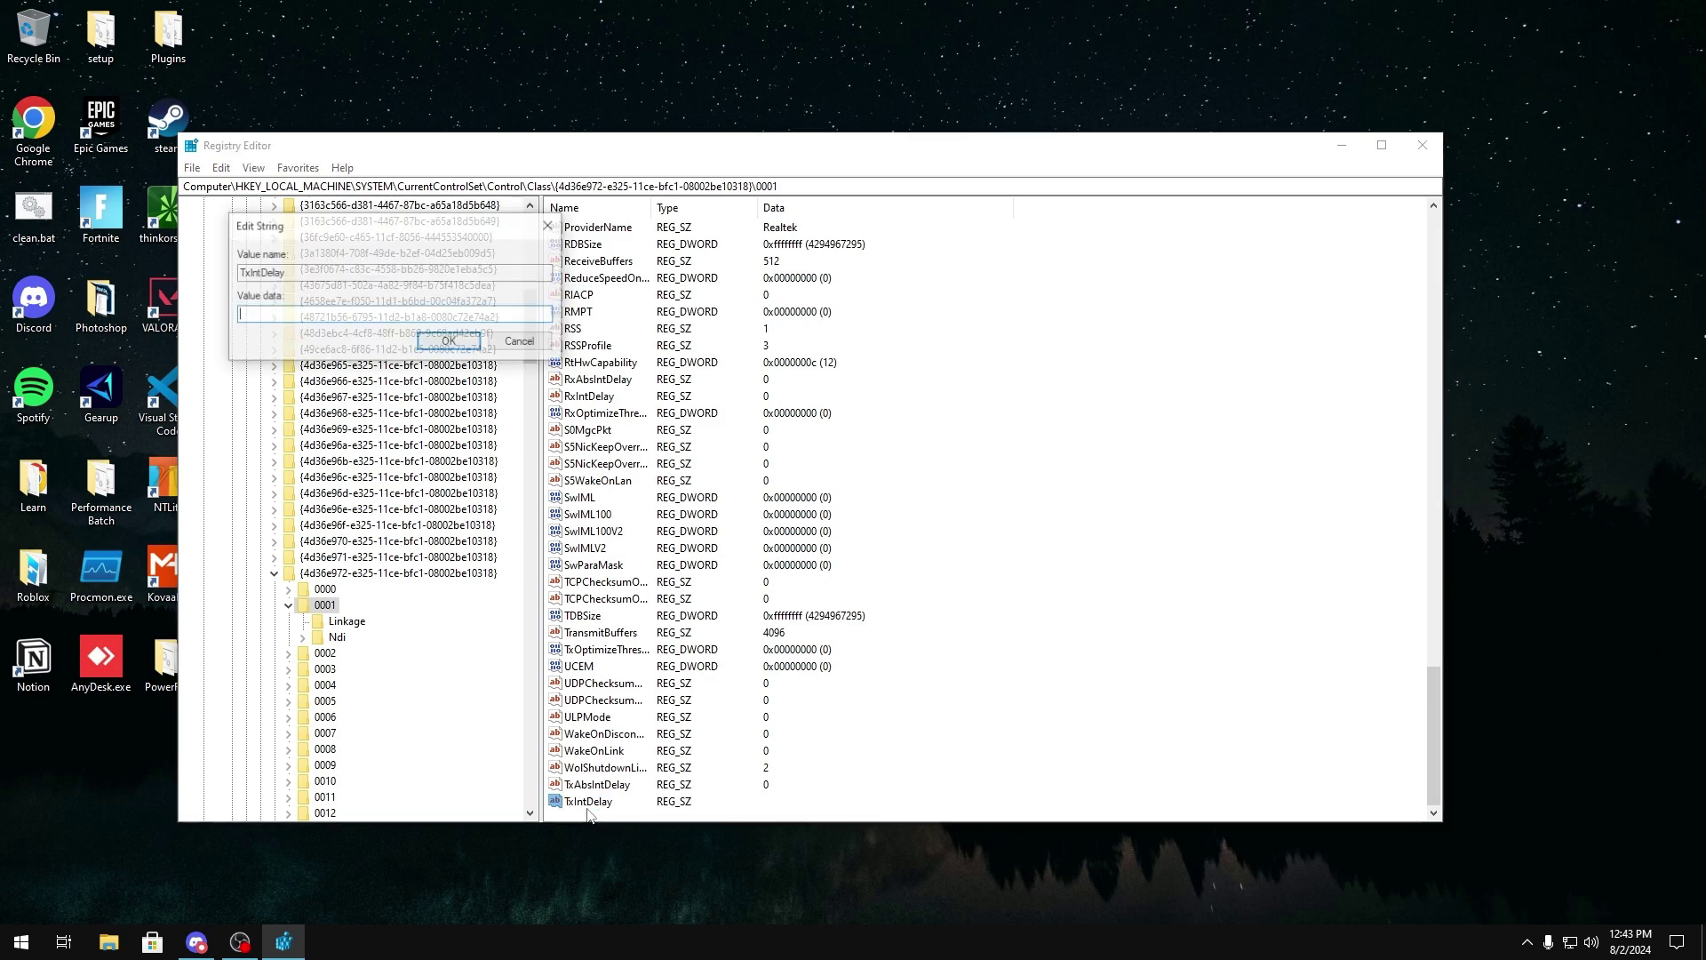
{"action": "left_click", "coordinate": [450, 342]}
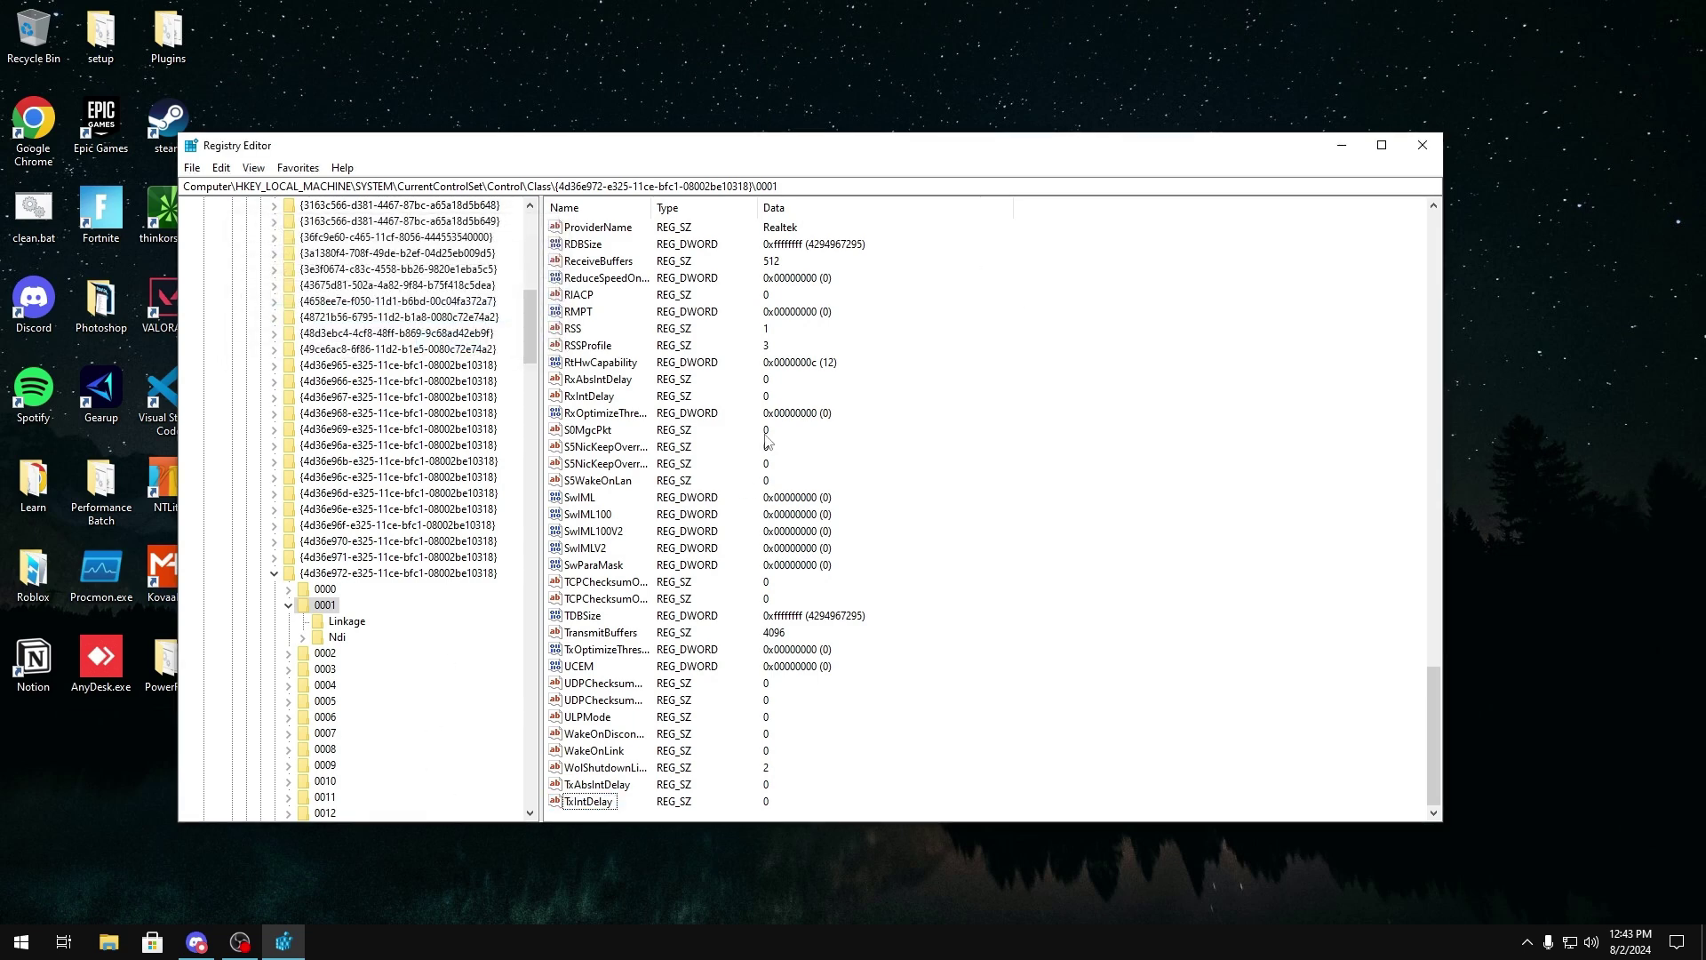
{"action": "scroll", "coordinate": [623, 413], "scroll_direction": "up", "scroll_amount": 2}
{"action": "scroll", "coordinate": [622, 413], "scroll_direction": "up", "scroll_amount": 18}
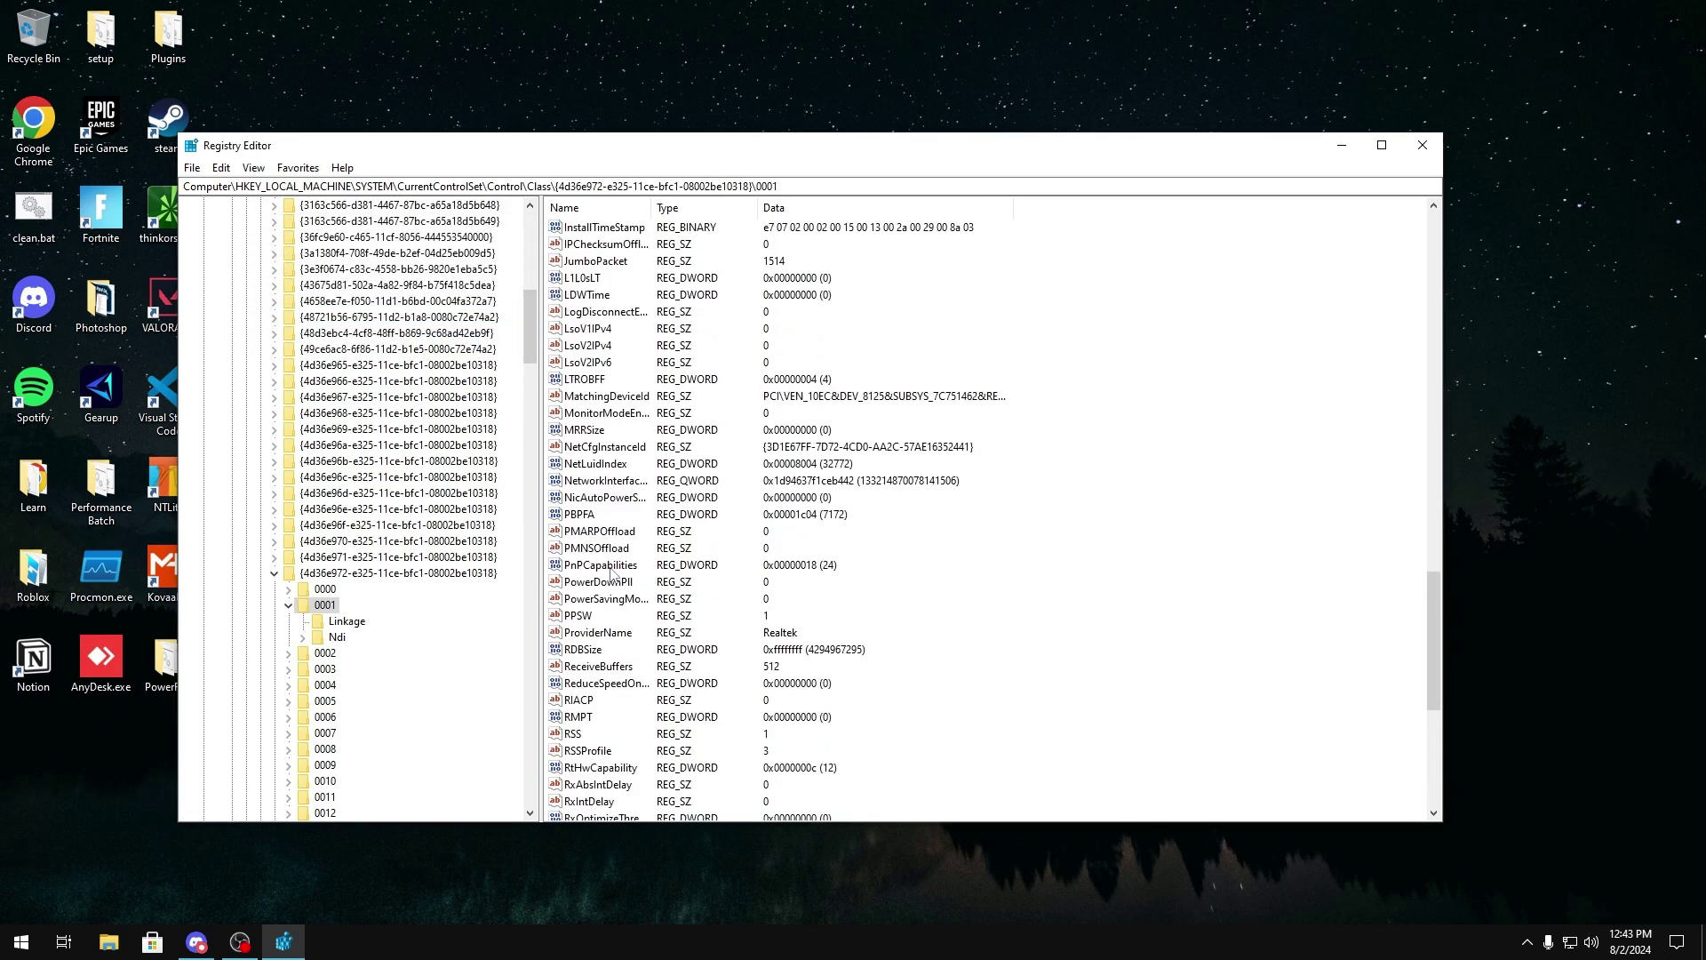
{"action": "scroll", "coordinate": [580, 395], "scroll_direction": "down", "scroll_amount": 18}
{"action": "left_click", "coordinate": [580, 397]}
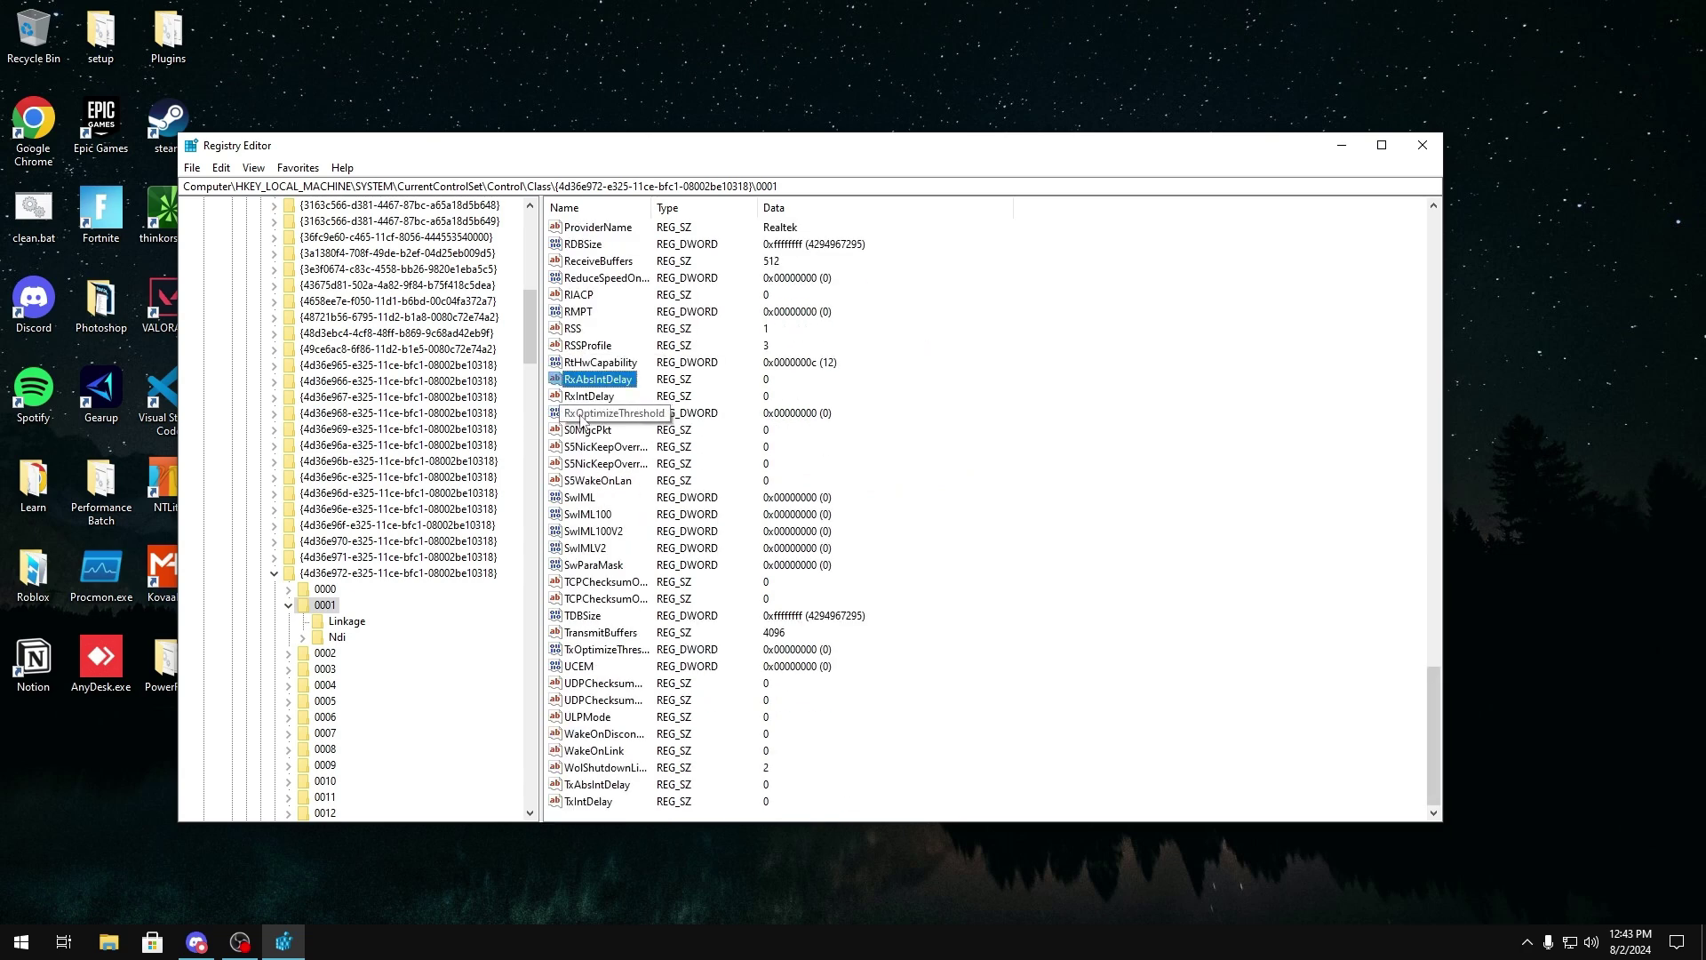
{"action": "left_click", "coordinate": [591, 380]}
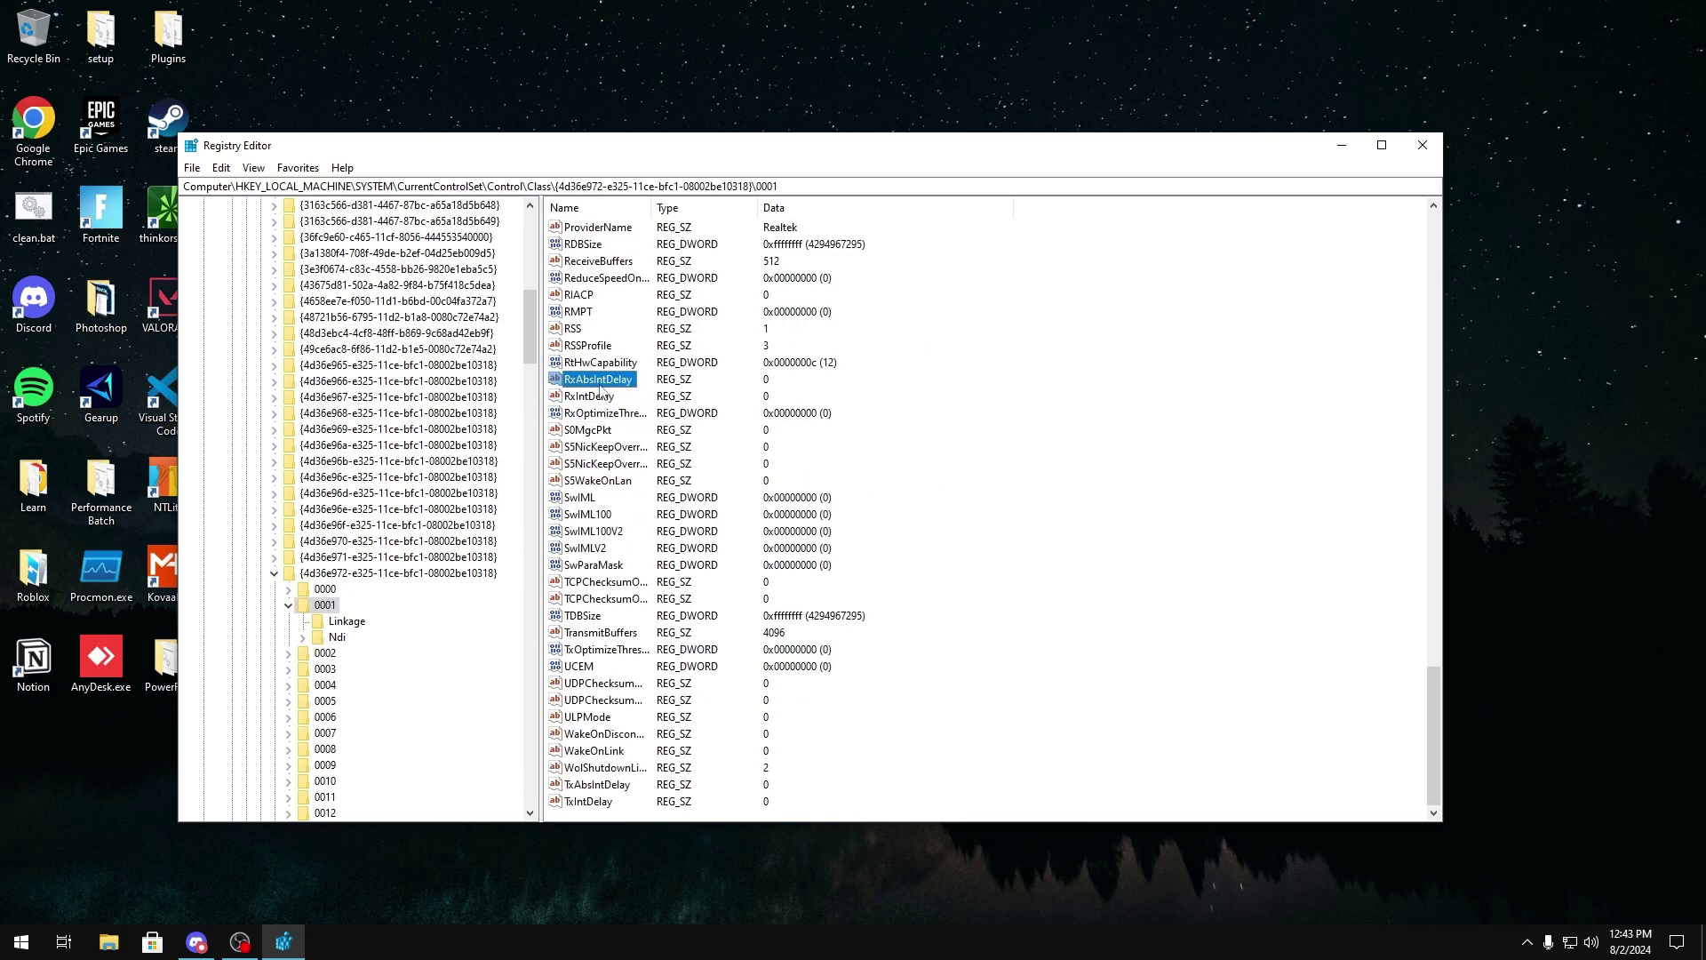
{"action": "left_click", "coordinate": [591, 396]}
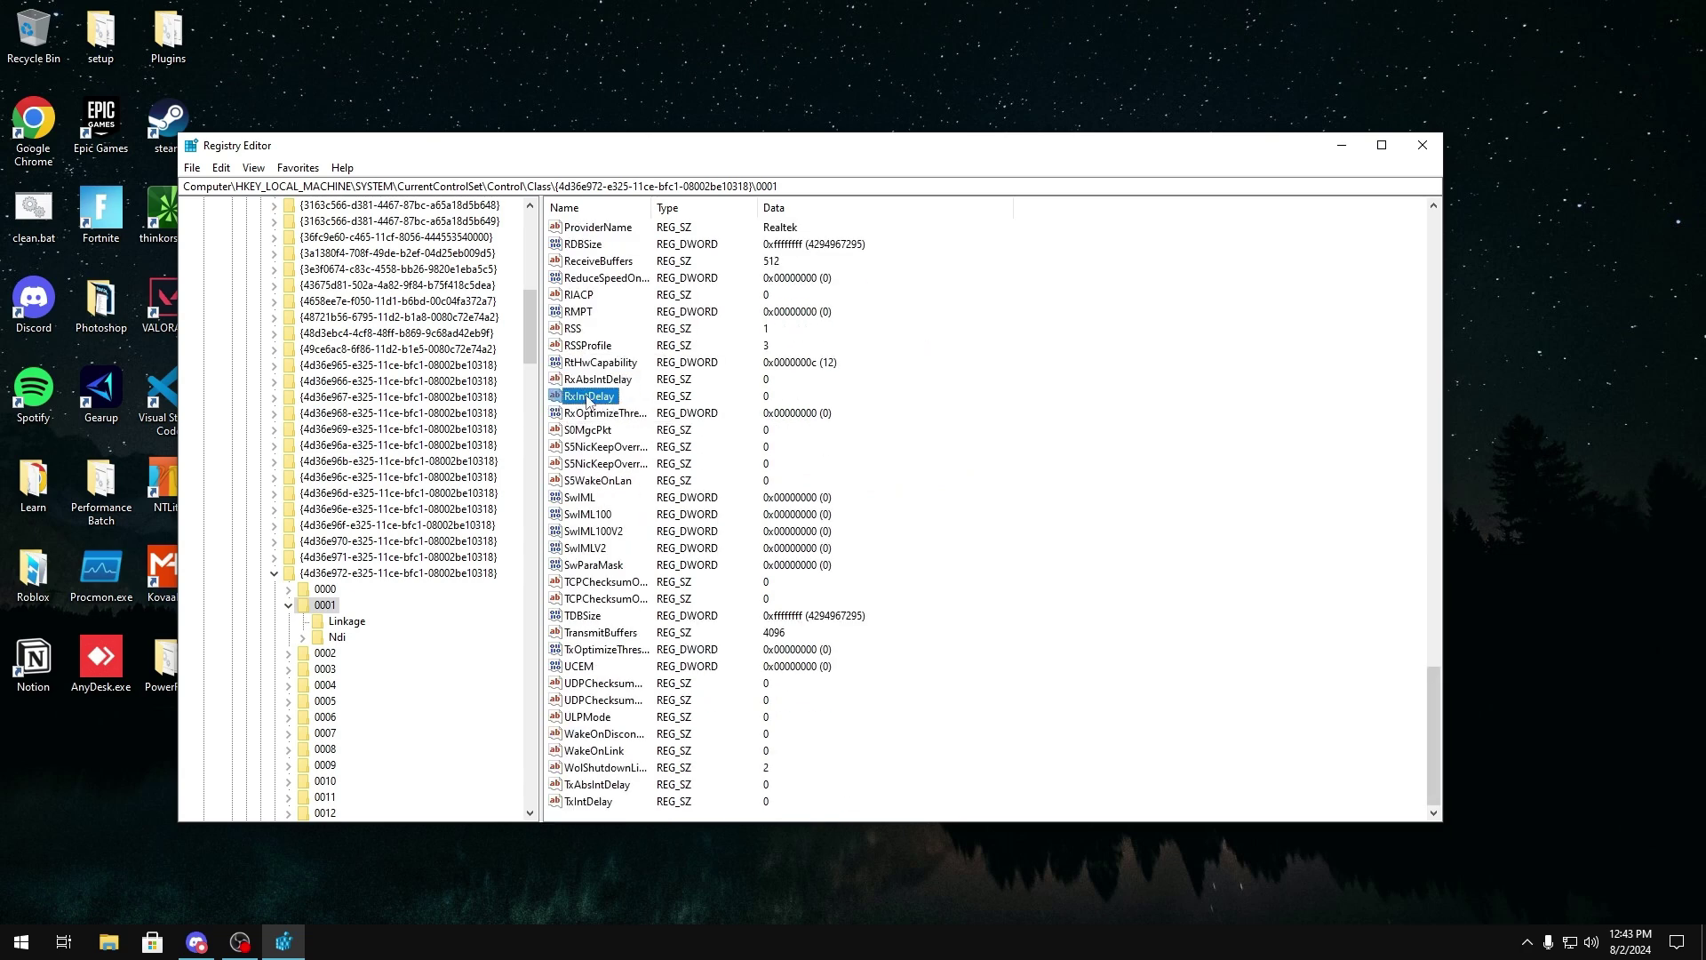
{"action": "left_click", "coordinate": [594, 381]}
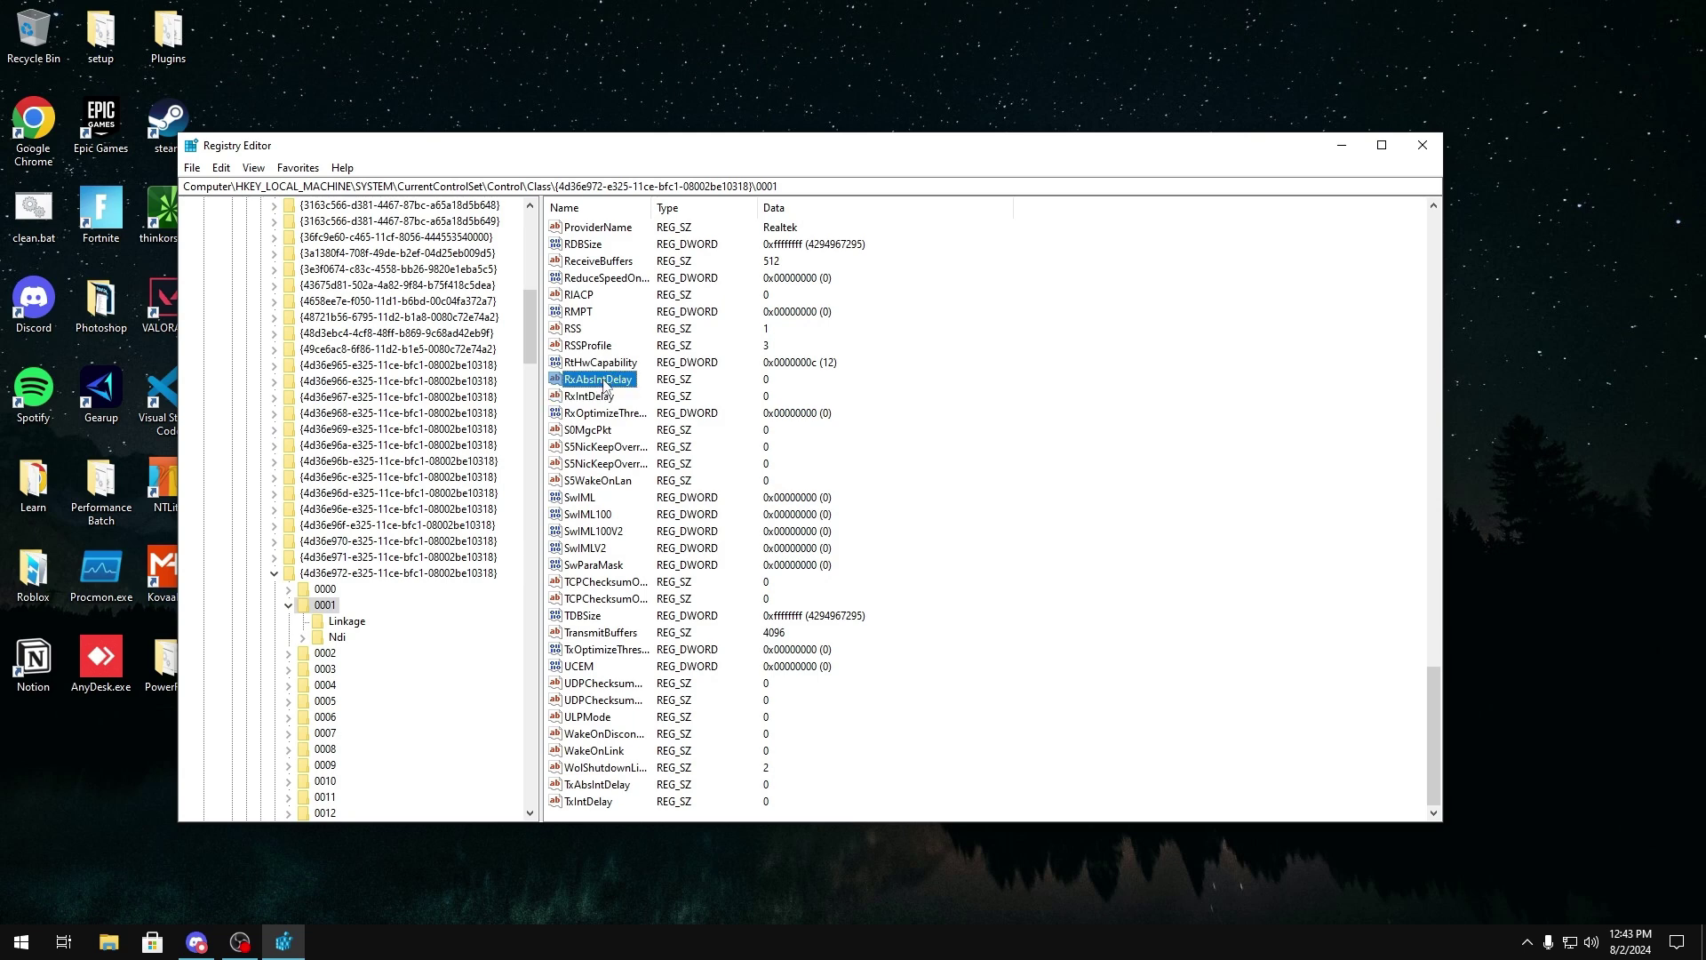
{"action": "double_click", "coordinate": [604, 380]}
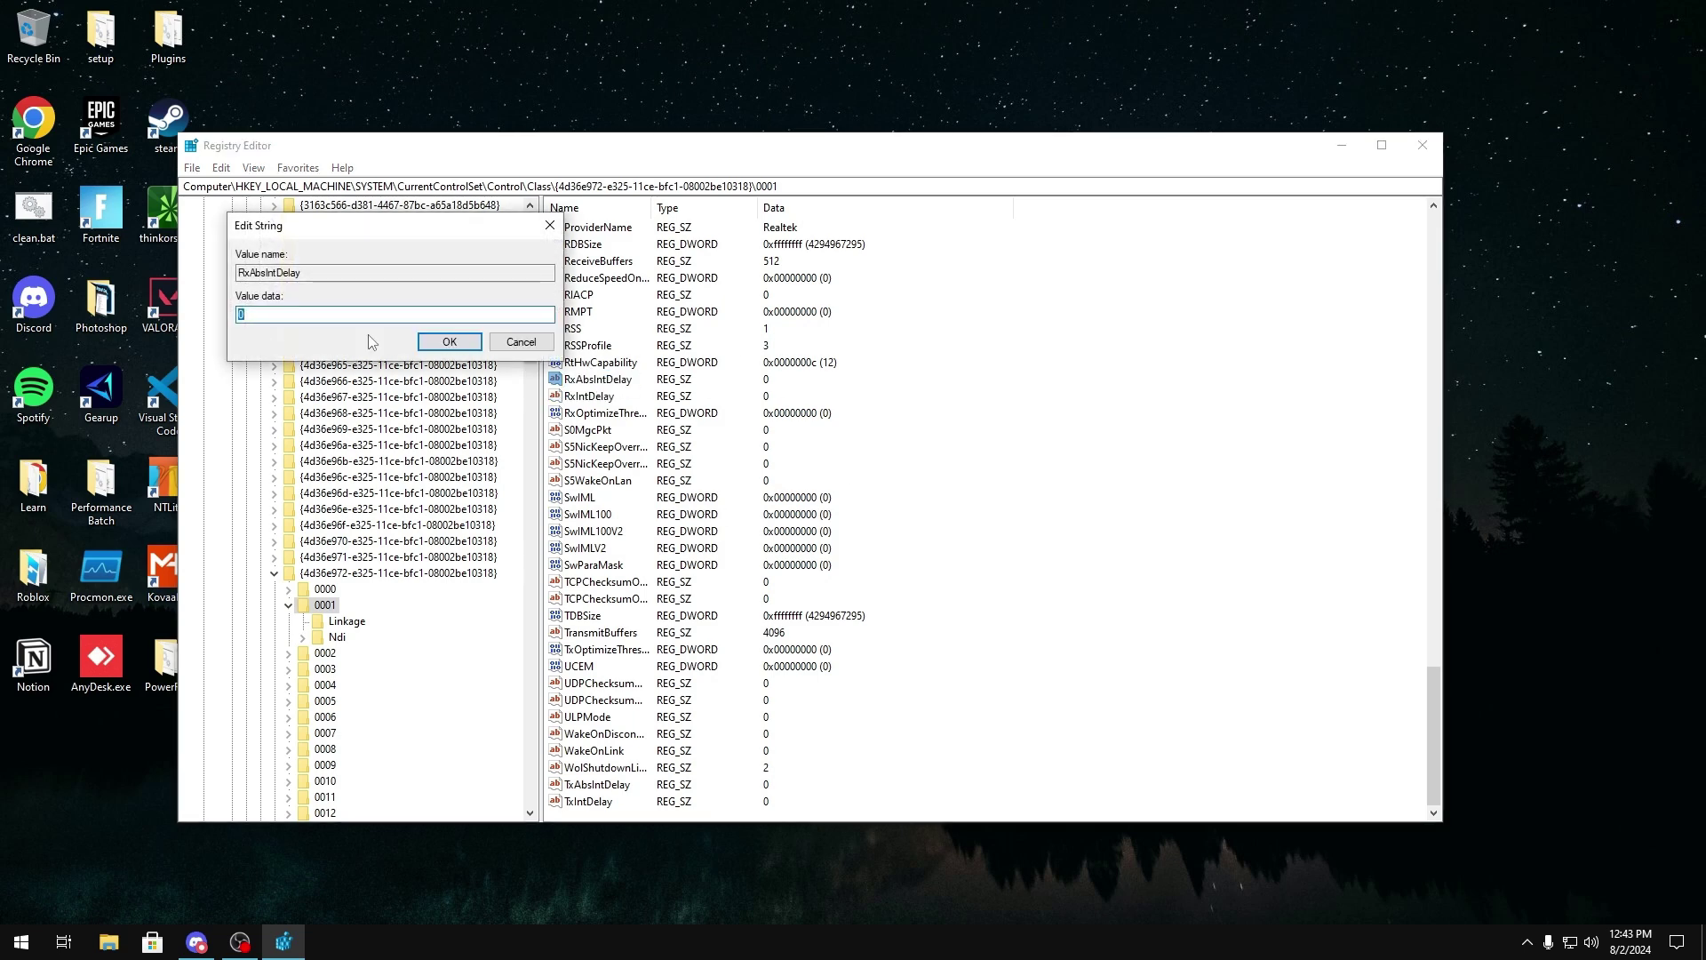
{"action": "left_click", "coordinate": [448, 343]}
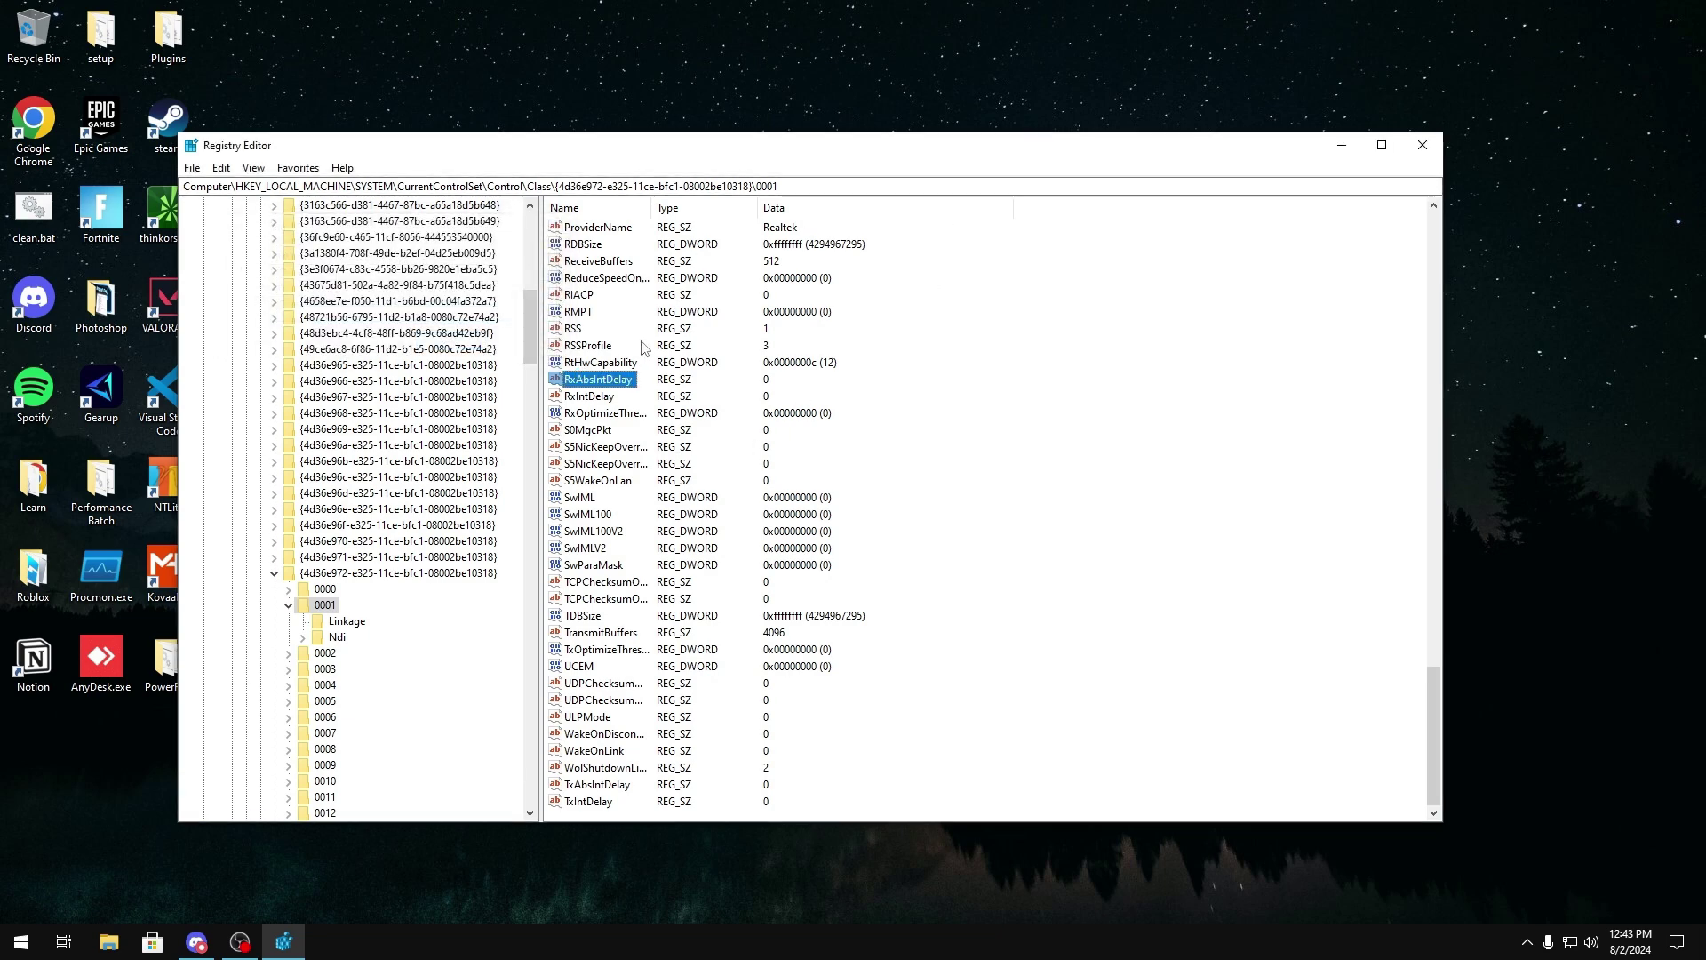
- Close the Registry Editor window to return to the desktop
{"action": "left_click", "coordinate": [1422, 145]}
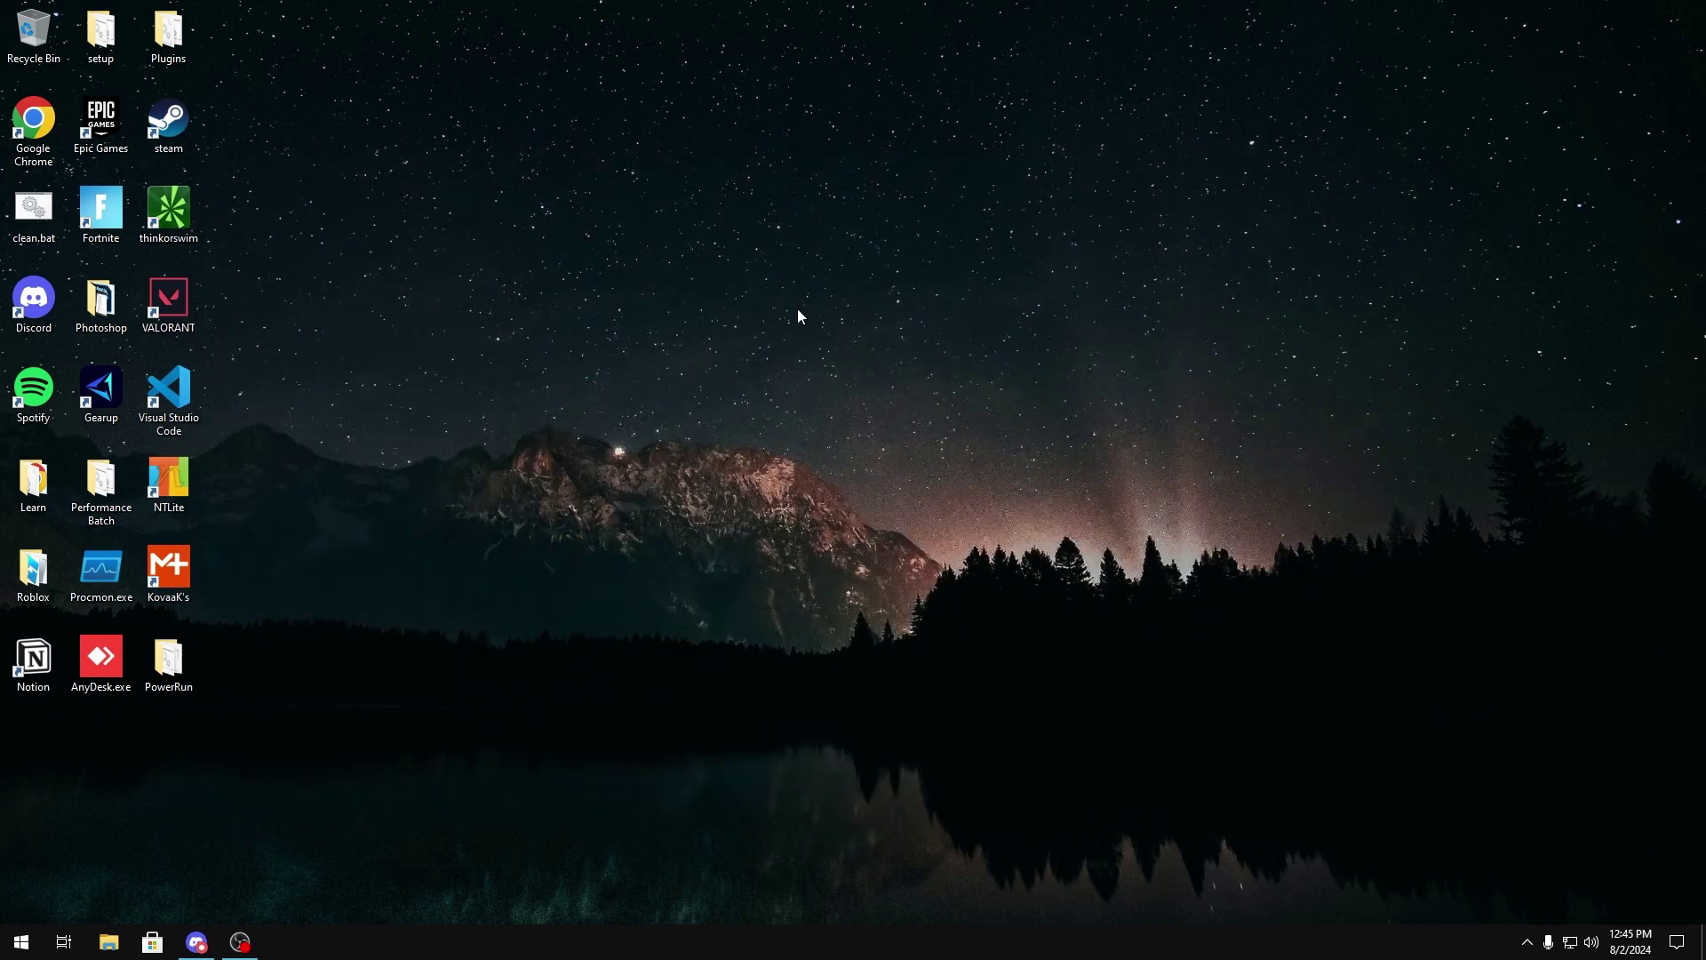